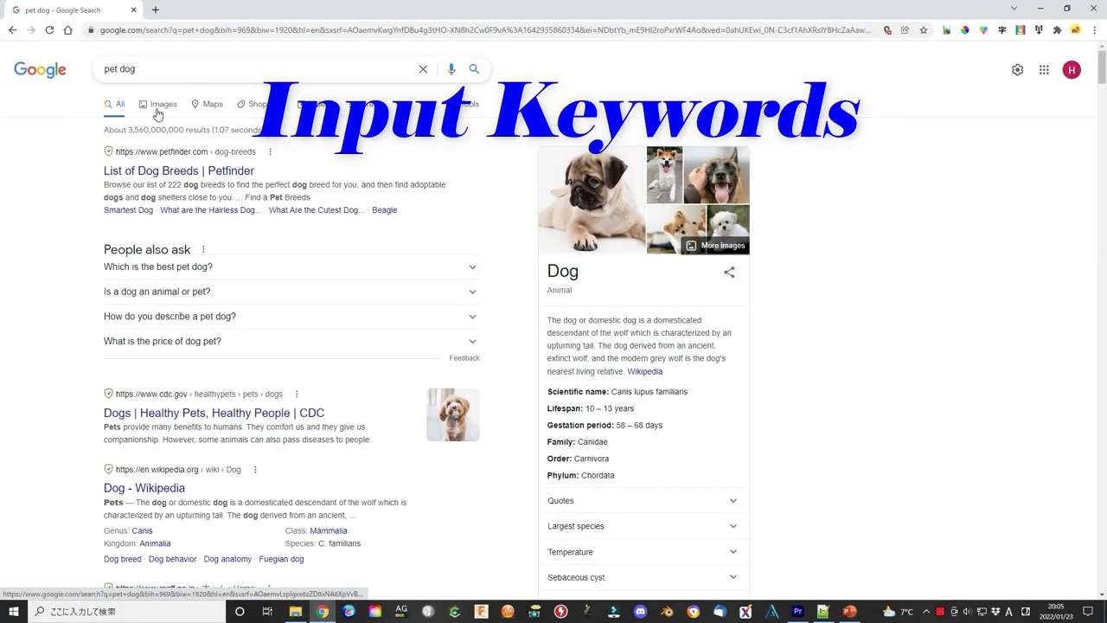
Step: Show the image results for "pet dog" and filter their usage rights to Creative Commons licenses
left_click(159, 112)
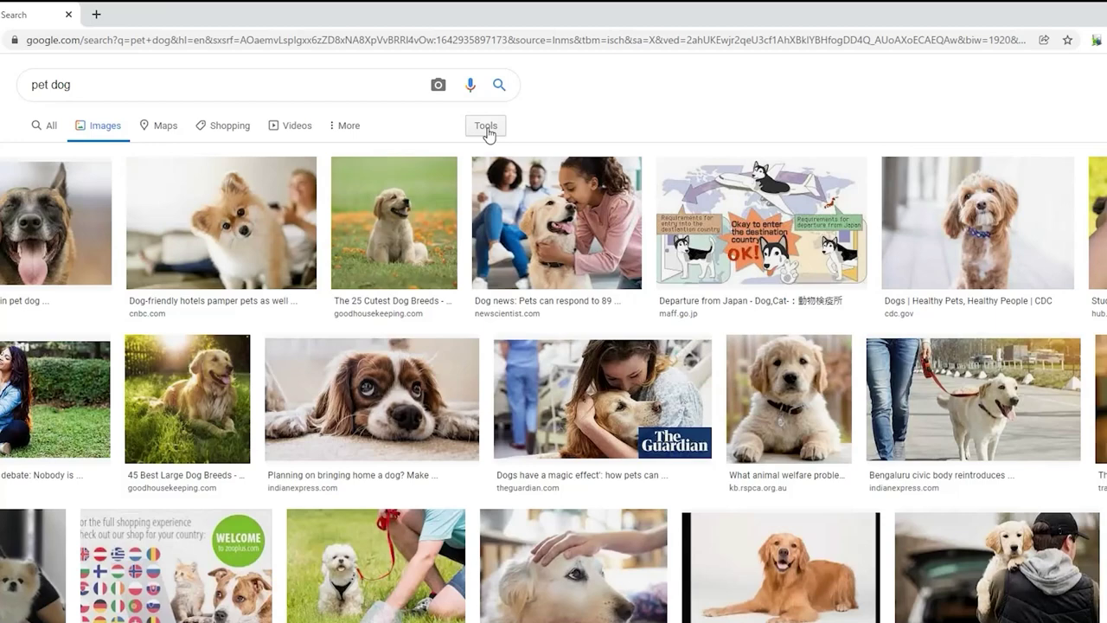
left_click(488, 127)
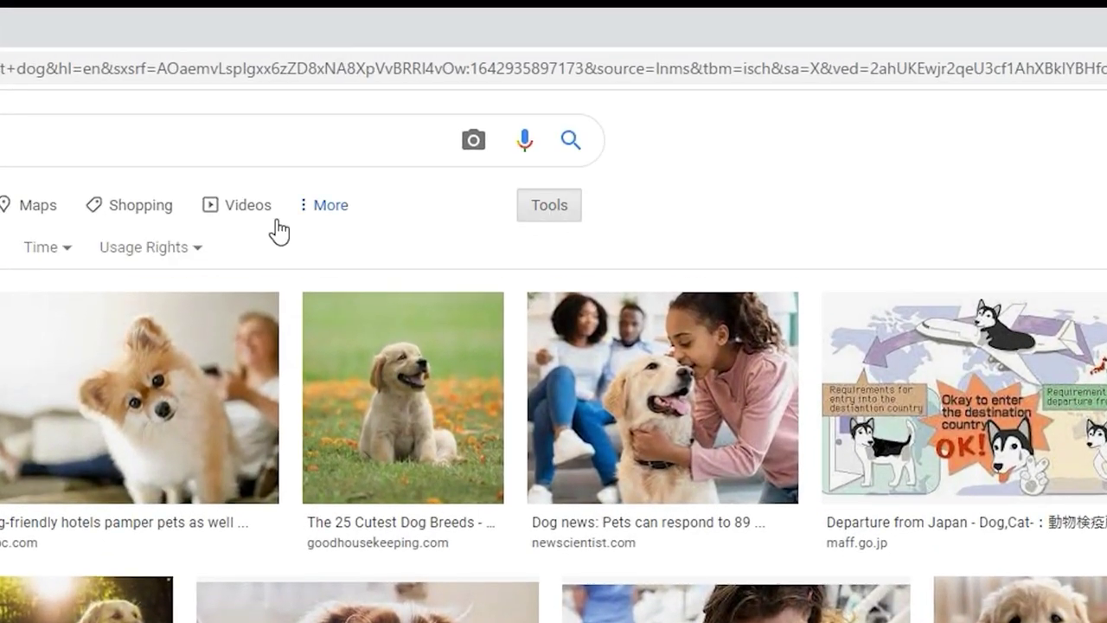
left_click(166, 264)
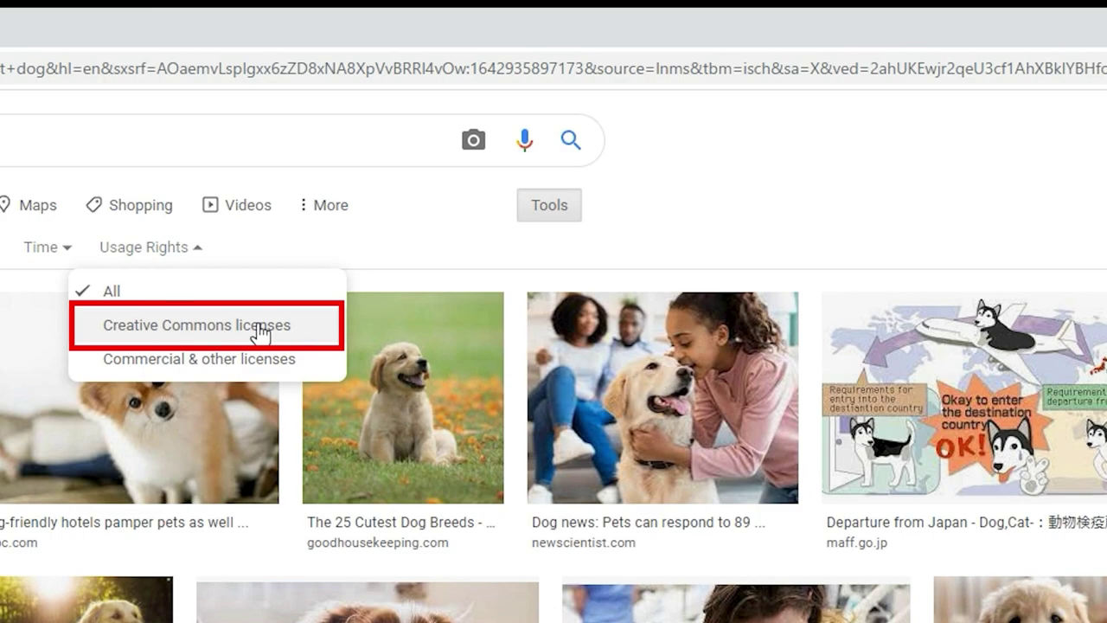
left_click(259, 329)
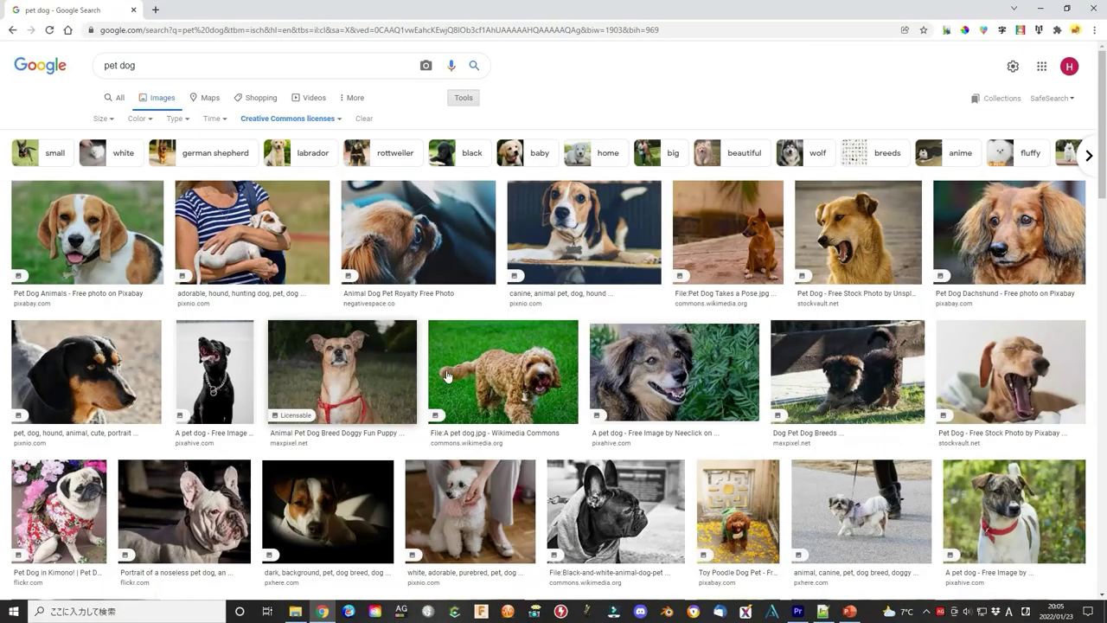
Step: Find the black-and-white puppy photo with the red background among the results and save the image to disk
scroll(448, 376, "down", 6)
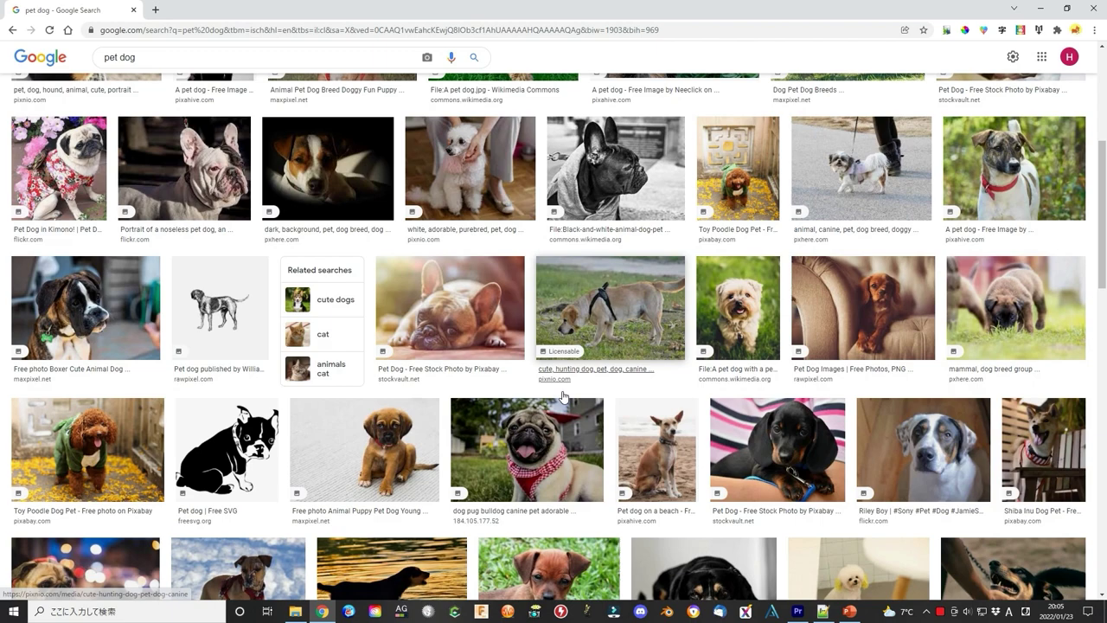
scroll(563, 396, "down", 6)
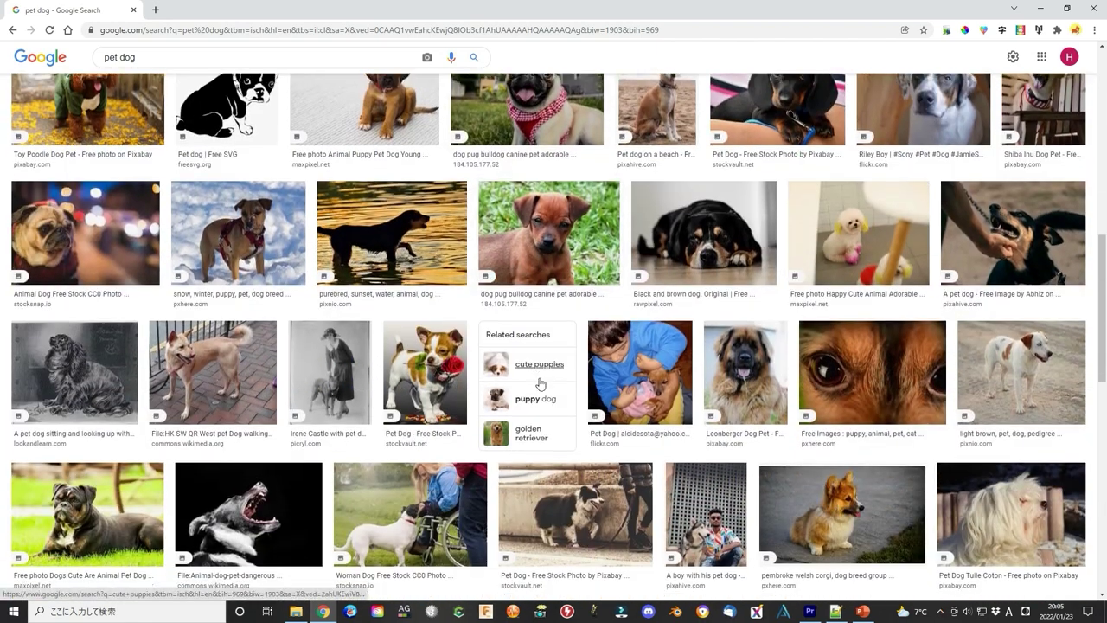
scroll(545, 372, "down", 5)
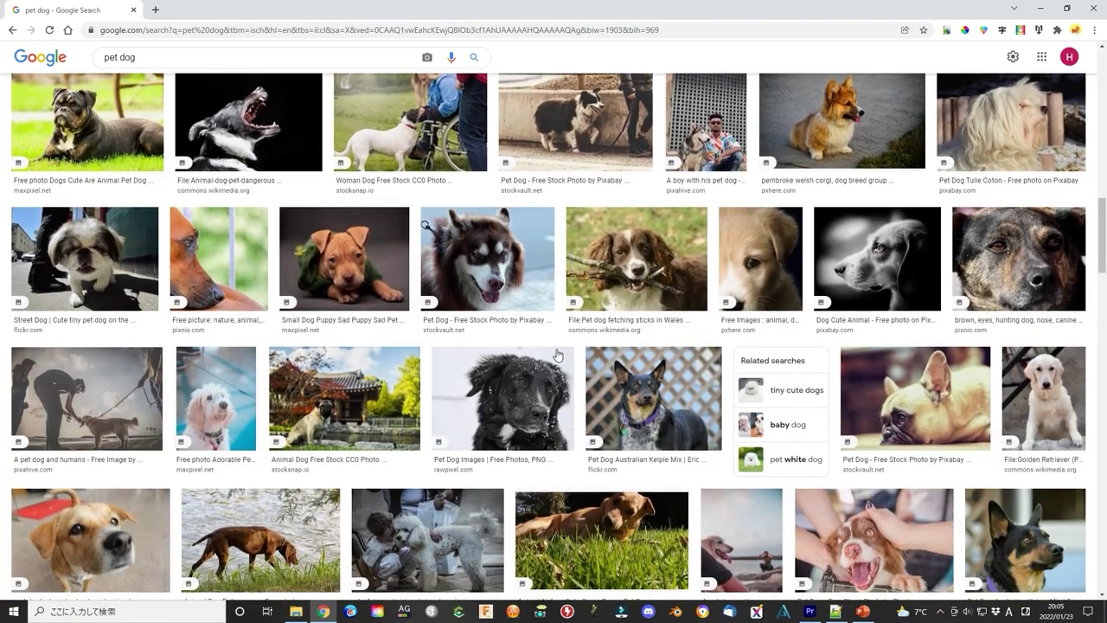
scroll(558, 355, "down", 5)
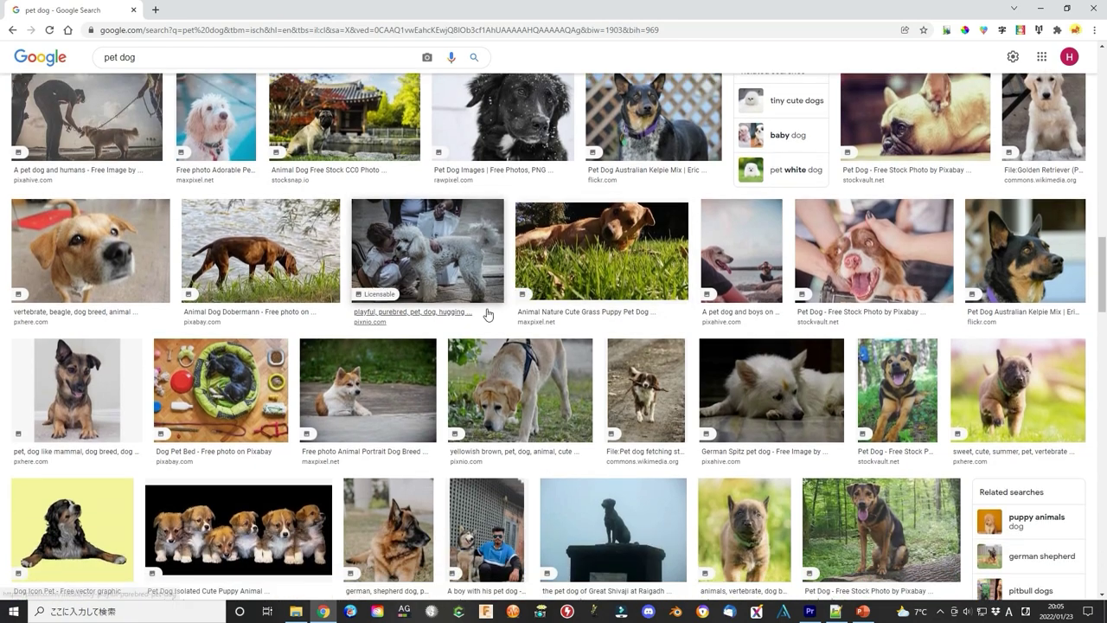
scroll(493, 319, "down", 3)
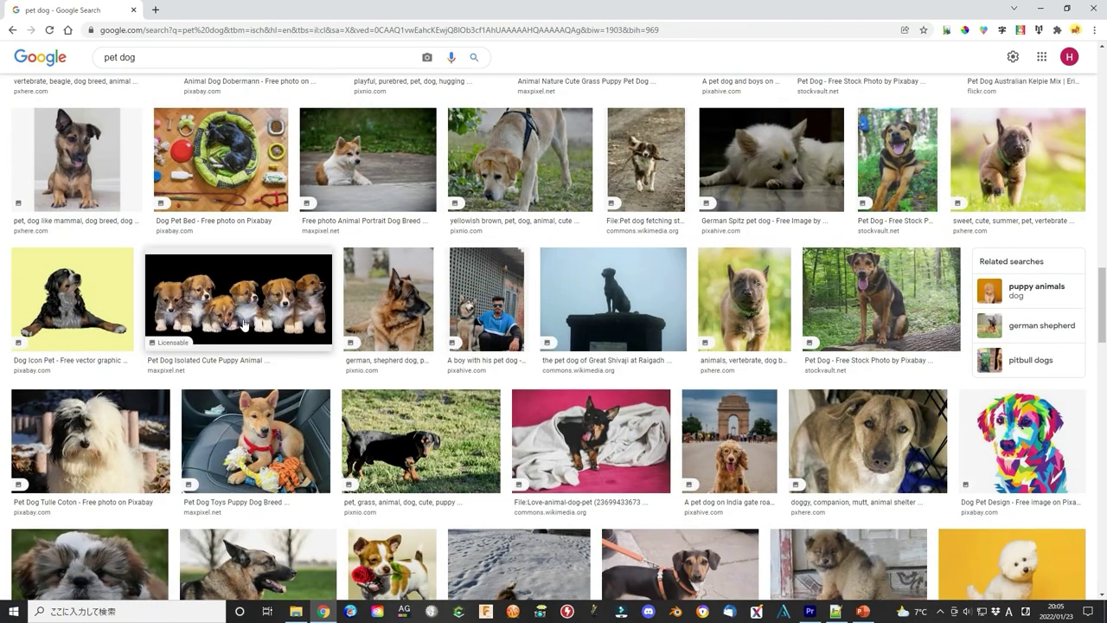
scroll(252, 316, "down", 5)
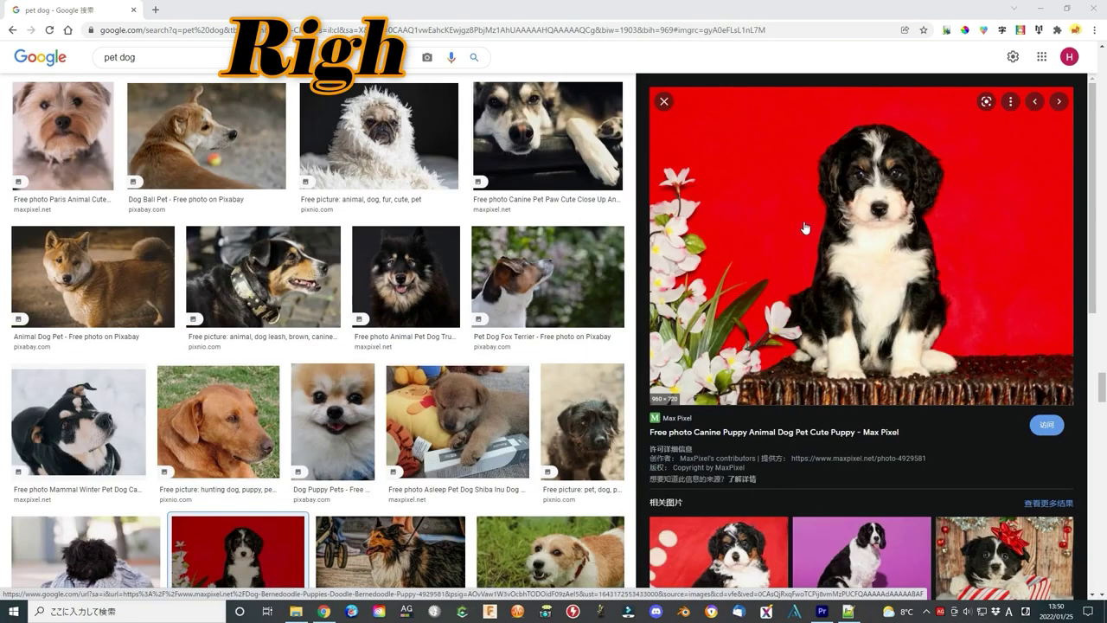
right_click(787, 222)
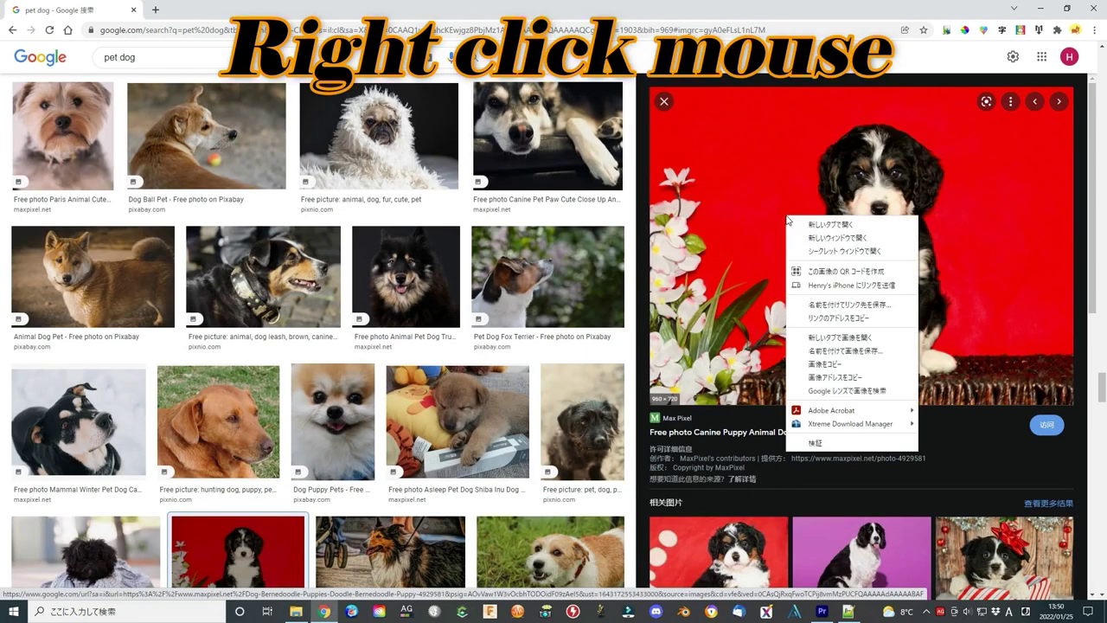
left_click(846, 352)
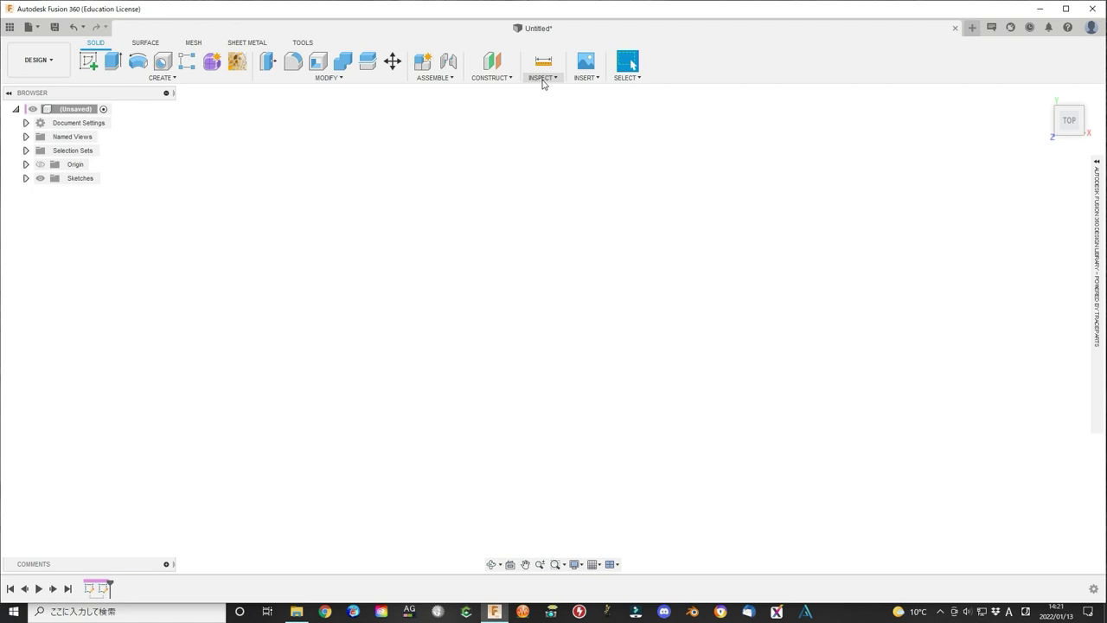
Step: In Fusion 360, insert puppy-g234e5a7f8_1280.jpg as a canvas on the XY plane and view it from the top
left_click(589, 78)
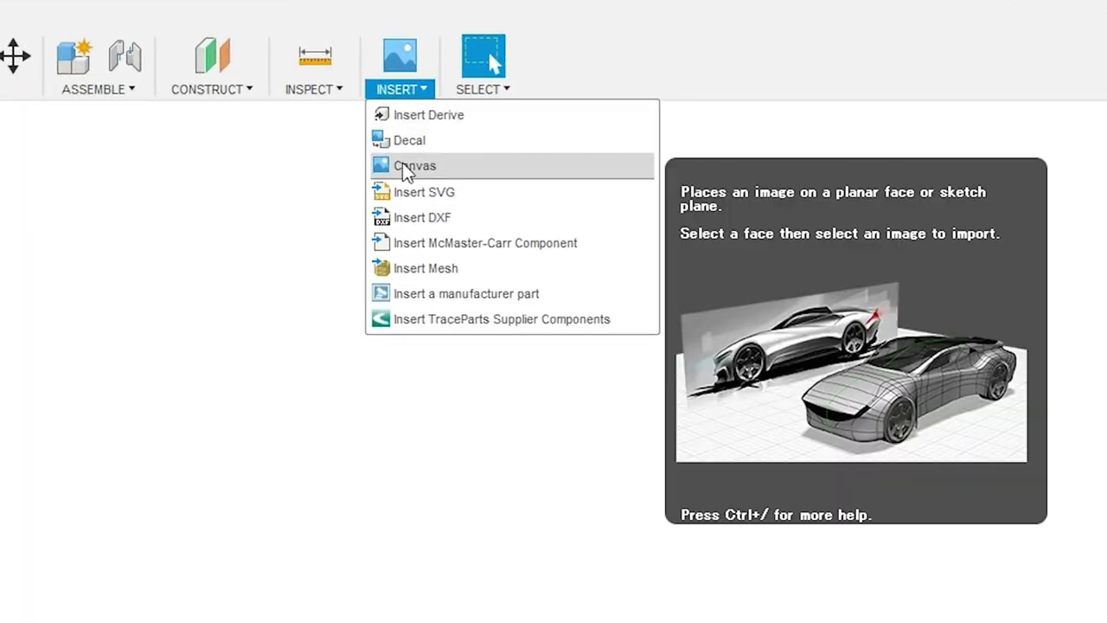
left_click(405, 166)
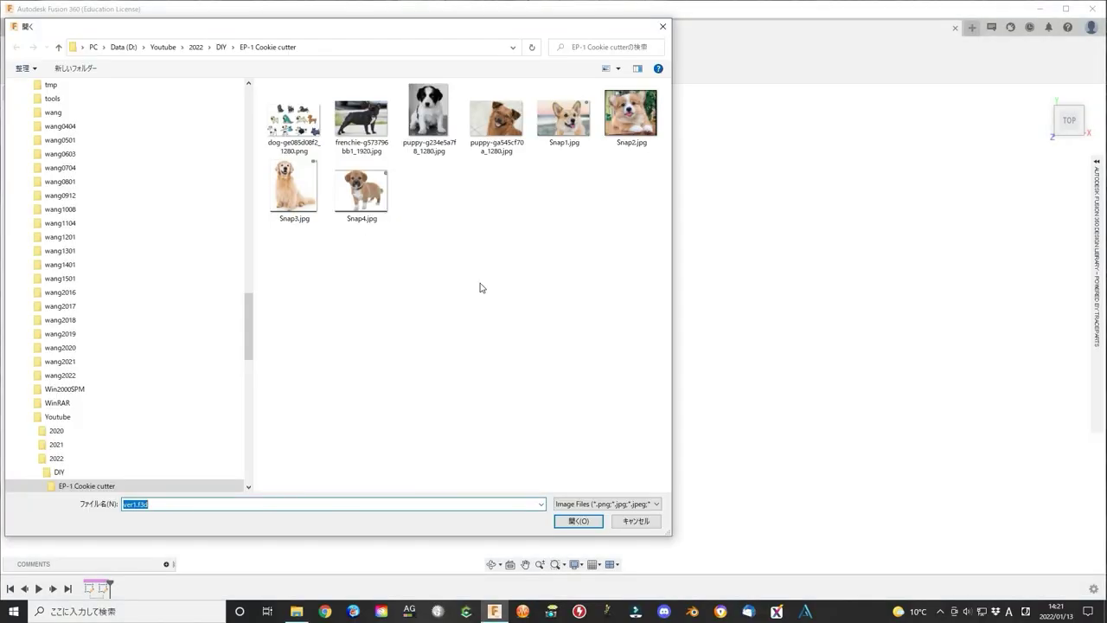
left_click(428, 125)
left_click(578, 521)
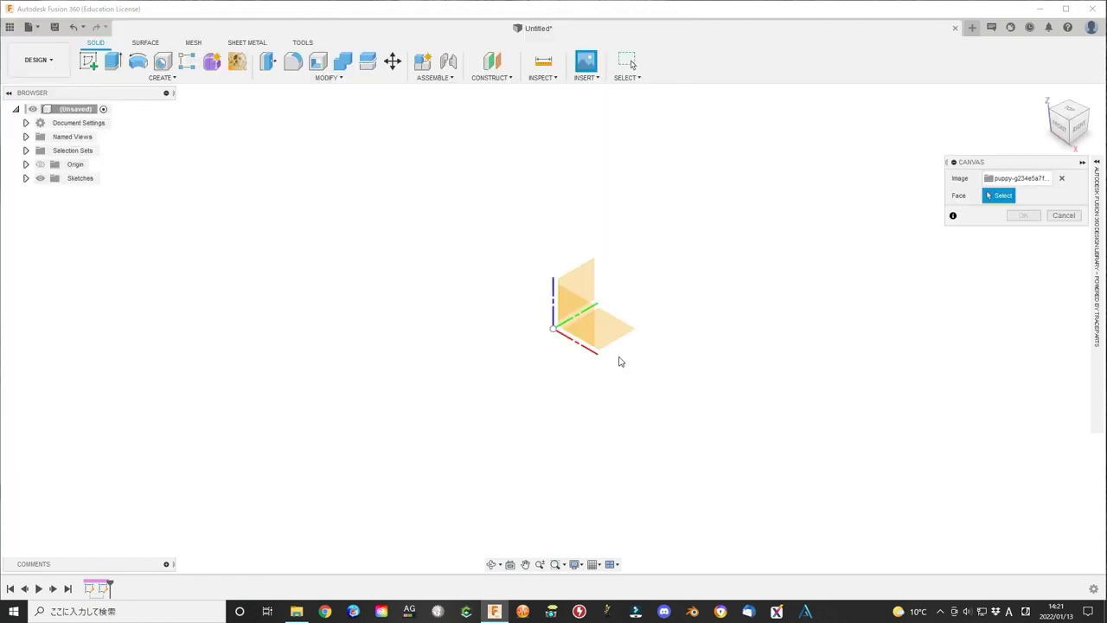
left_click(610, 338)
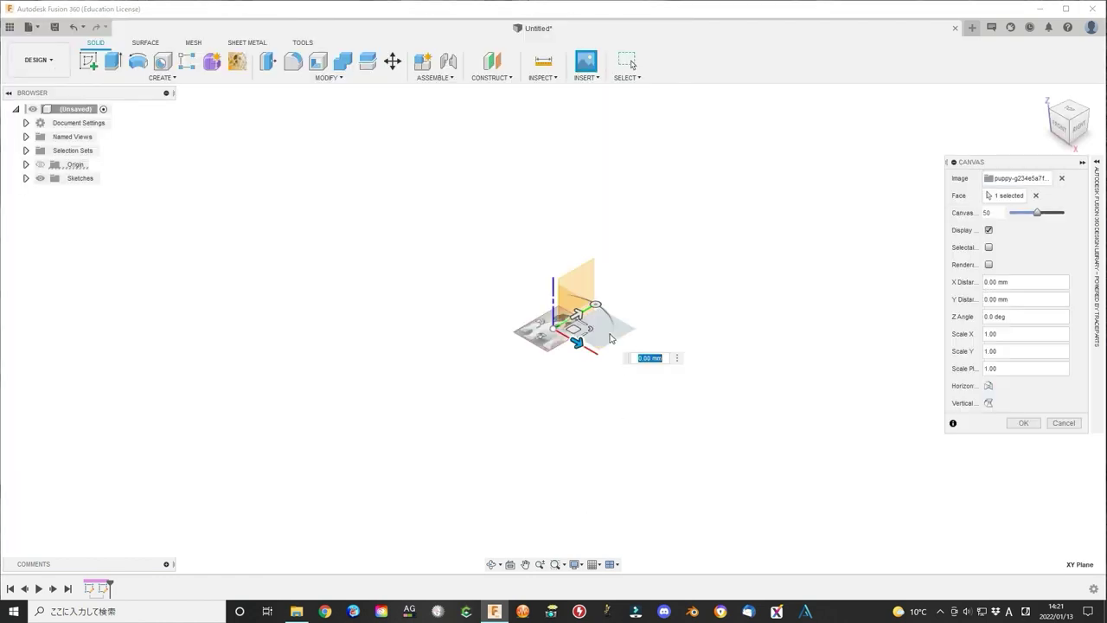
left_click(1069, 112)
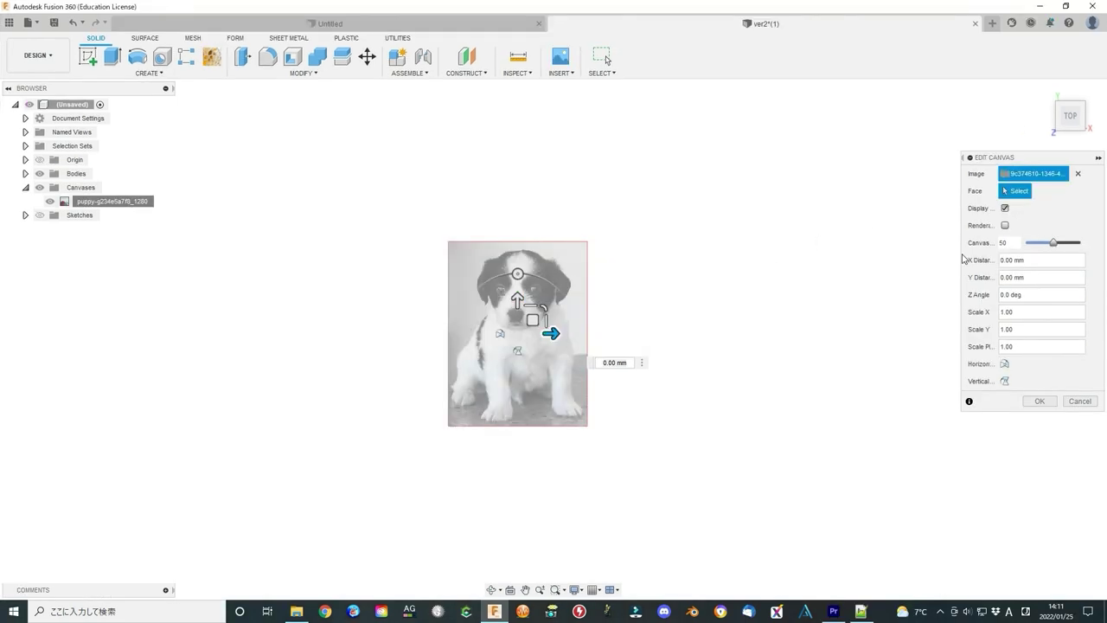
Step: Try raising the puppy canvas's opacity to 54 and inspect the image up close
mouse_move(1049, 246)
left_mouse_down()
mouse_move(1024, 246)
mouse_move(1080, 247)
mouse_move(1059, 248)
left_mouse_up()
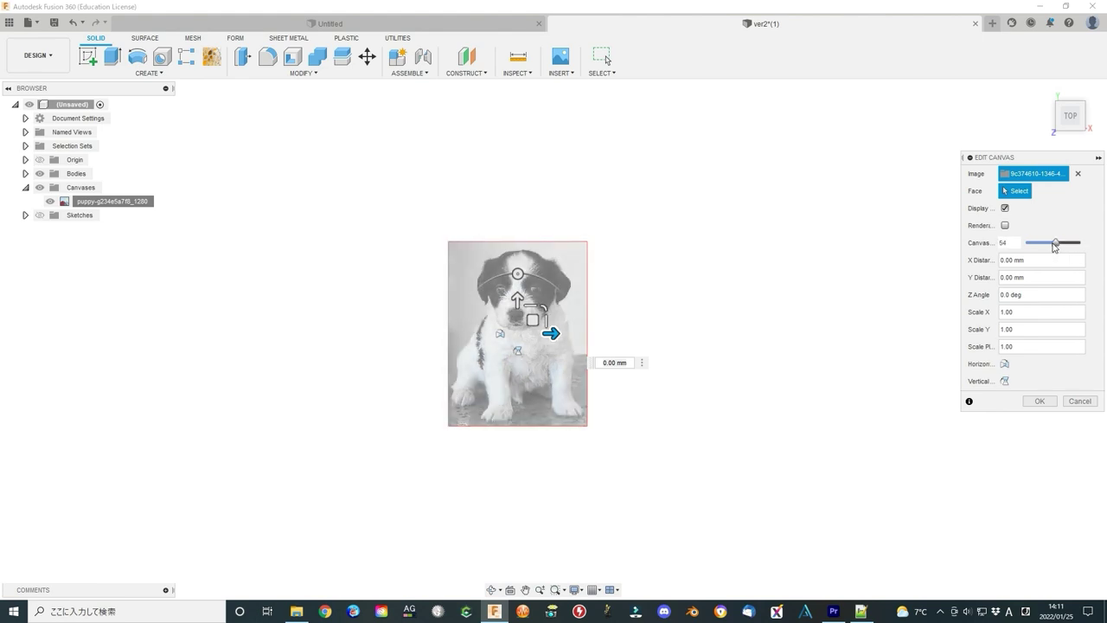
scroll(611, 321, "up", 4)
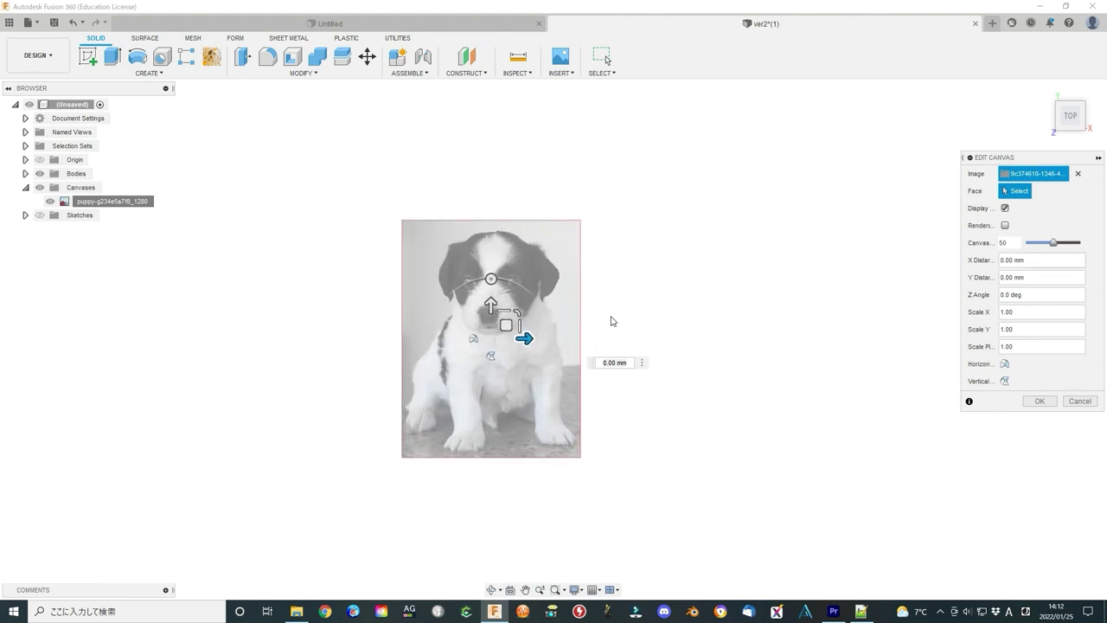
mouse_move(544, 293)
middle_mouse_down()
mouse_move(475, 294)
mouse_move(549, 297)
middle_mouse_up()
scroll(548, 297, "up", 2)
scroll(548, 298, "down", 2)
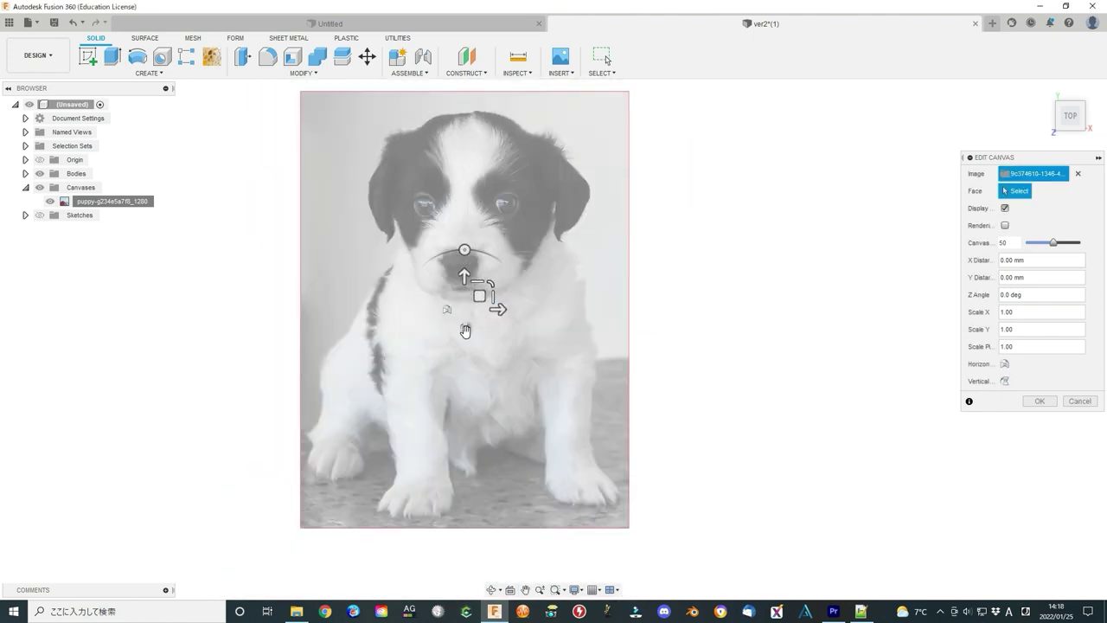
Step: Try flipping the puppy canvas vertically, turn it upright again and accept the canvas settings
left_click(465, 329)
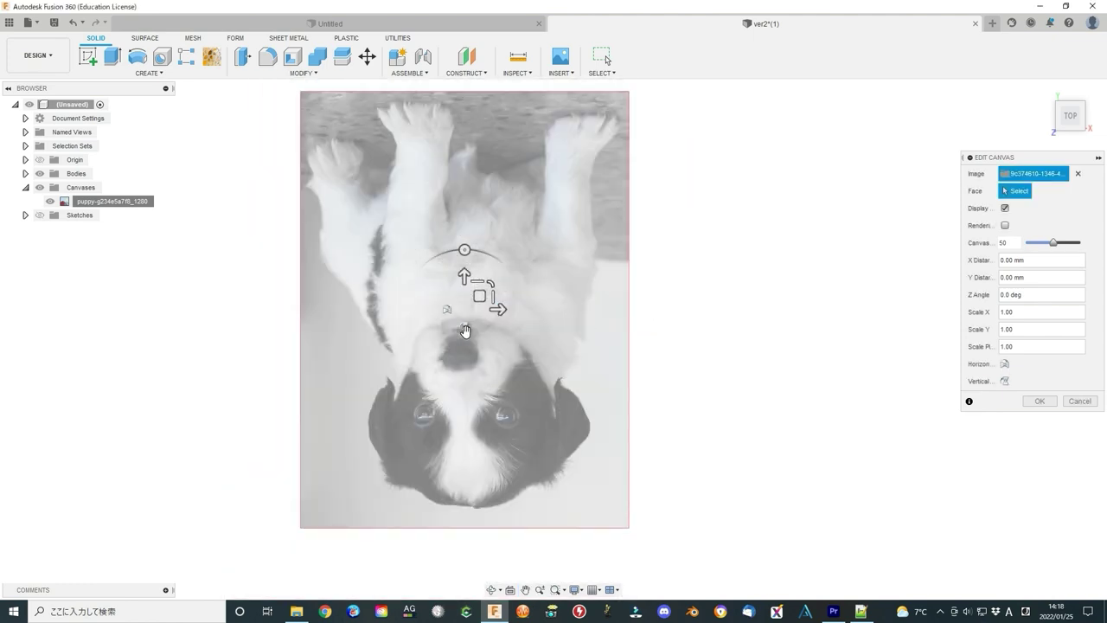
left_click(465, 329)
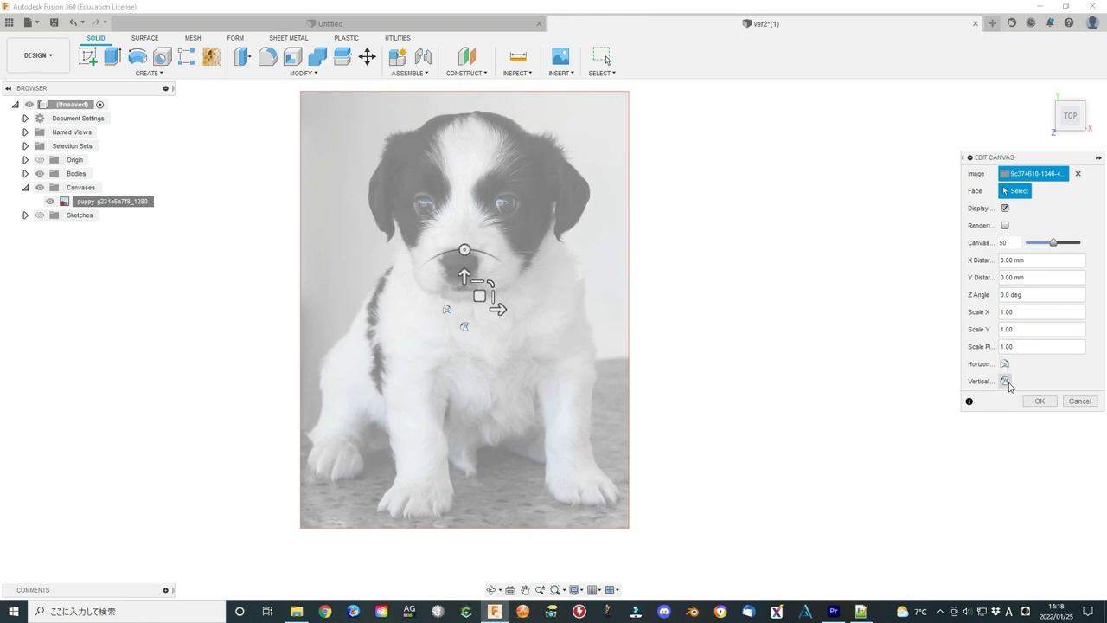
left_click(1006, 382)
left_click(1006, 382)
left_click(1038, 401)
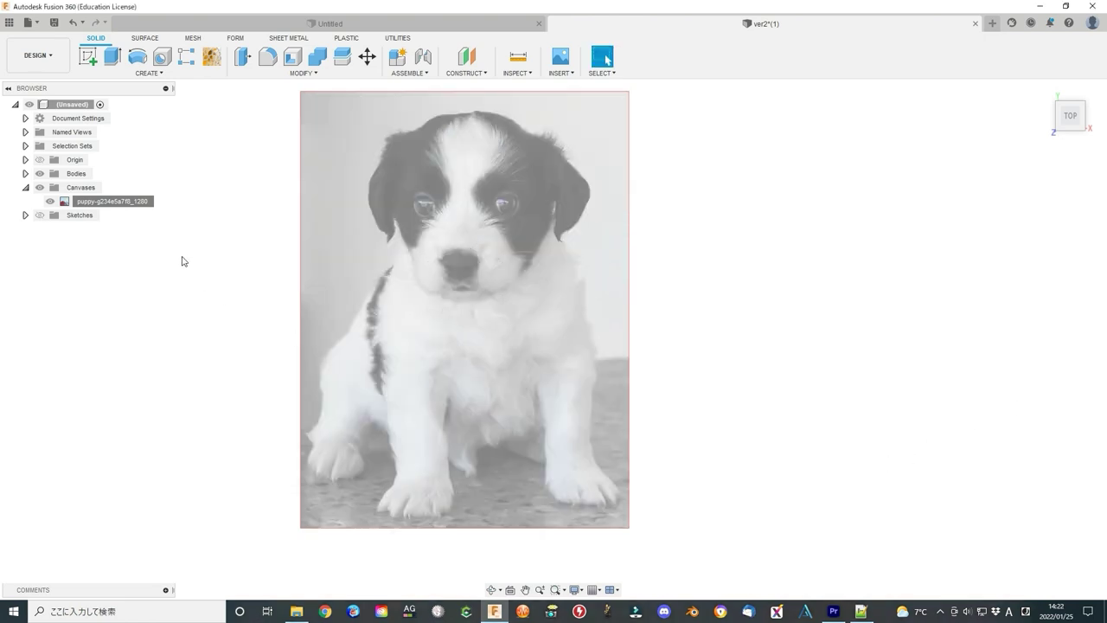
Step: Calibrate the puppy canvas to 70 mm between the top of the head and the bottom of the front paw
left_click(132, 204)
right_click(130, 203)
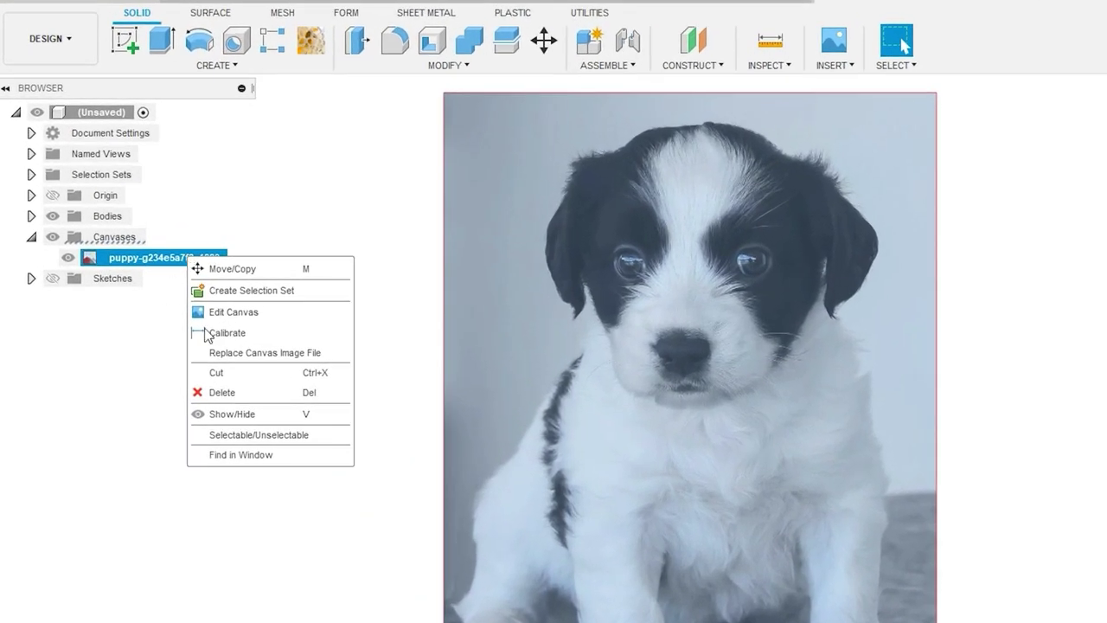
left_click(259, 333)
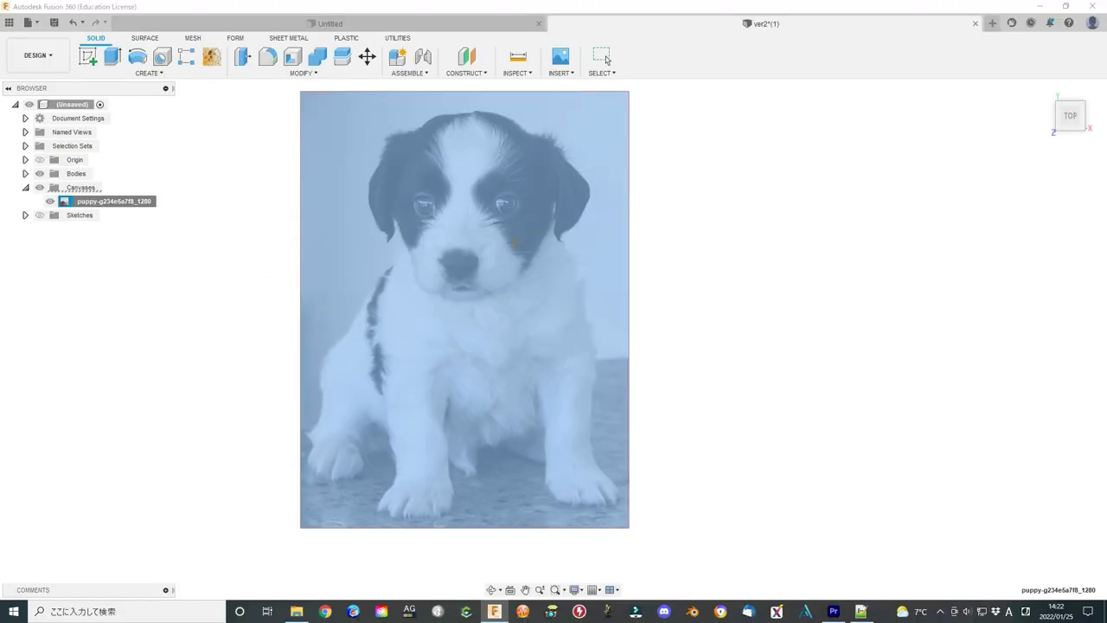
left_click(468, 111)
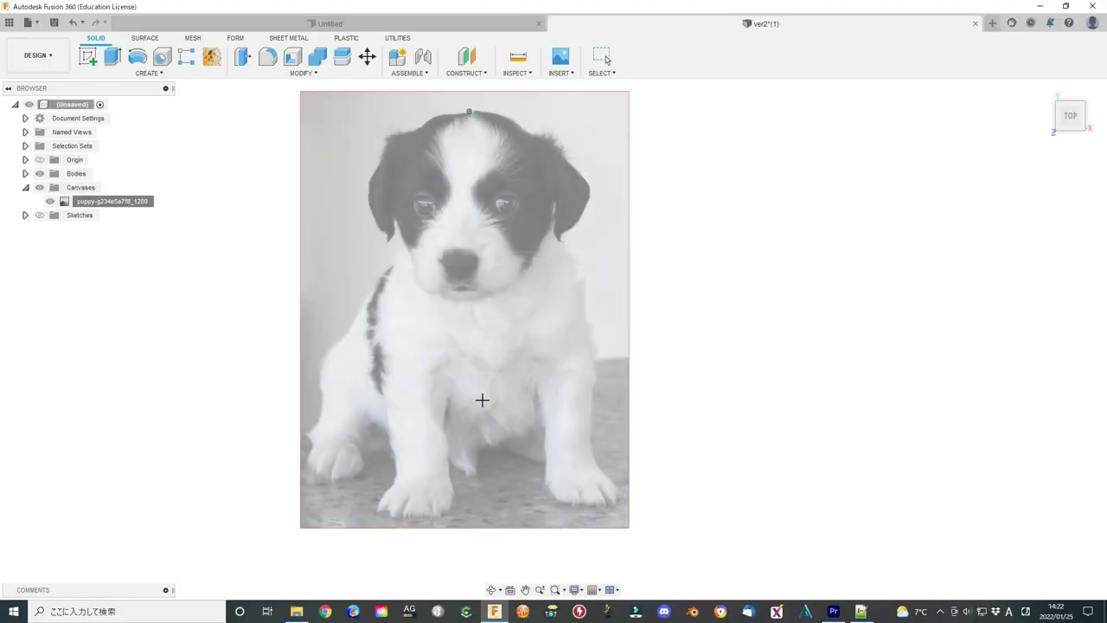
left_click(446, 516)
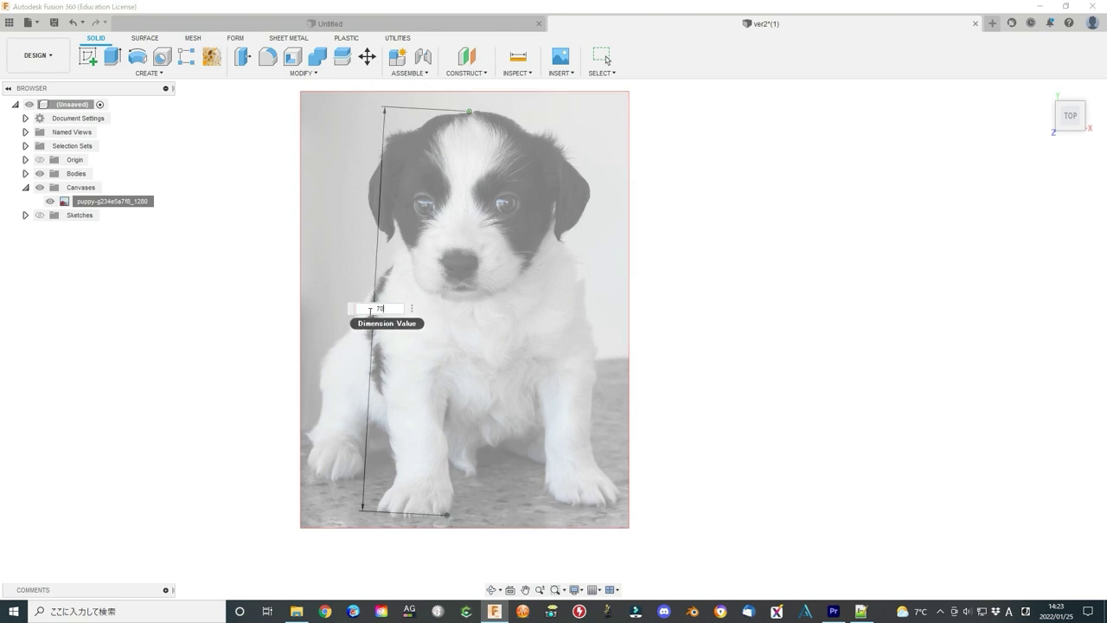
key("Return")
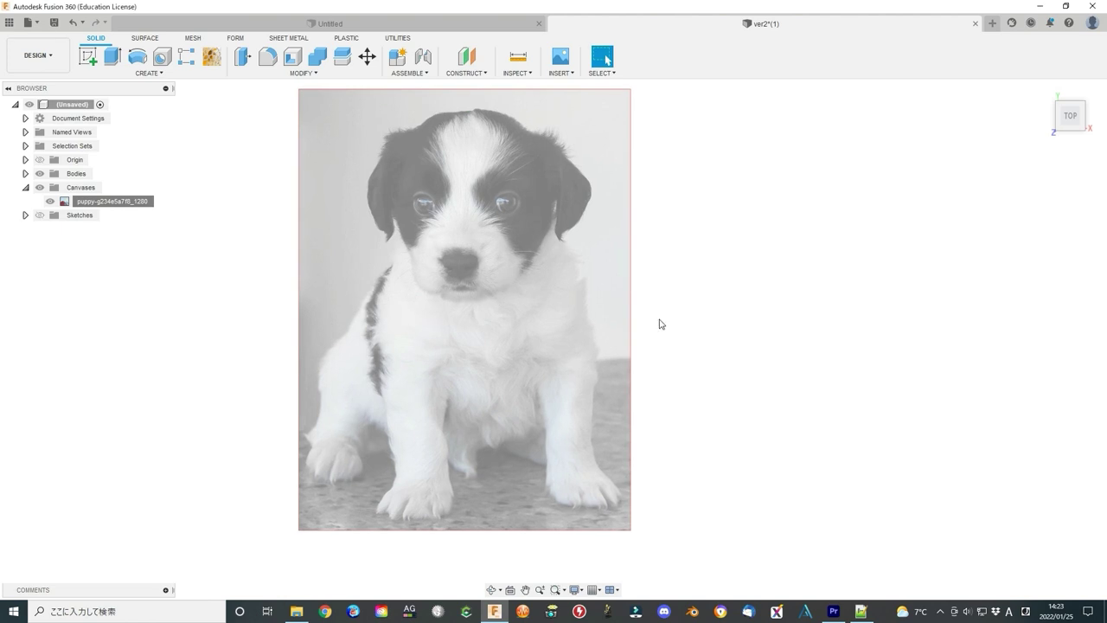
scroll(660, 322, "down", 4)
scroll(715, 337, "up", 3)
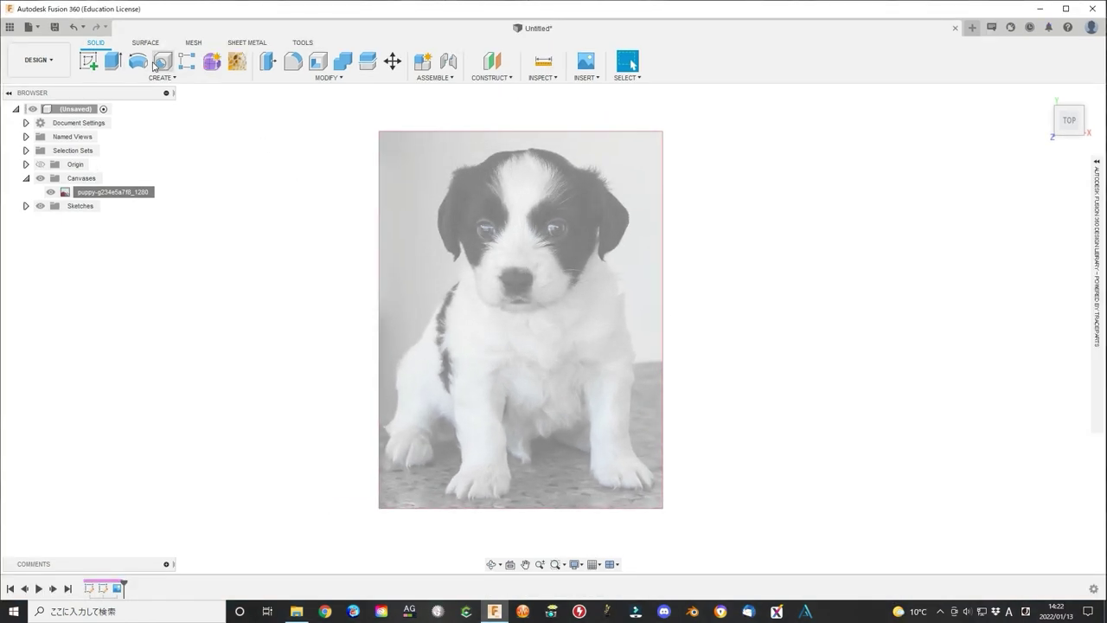
Step: Start a sketch on the XY plane and trace the head's left side and outer ear edge with a fit point spline
left_click(88, 60)
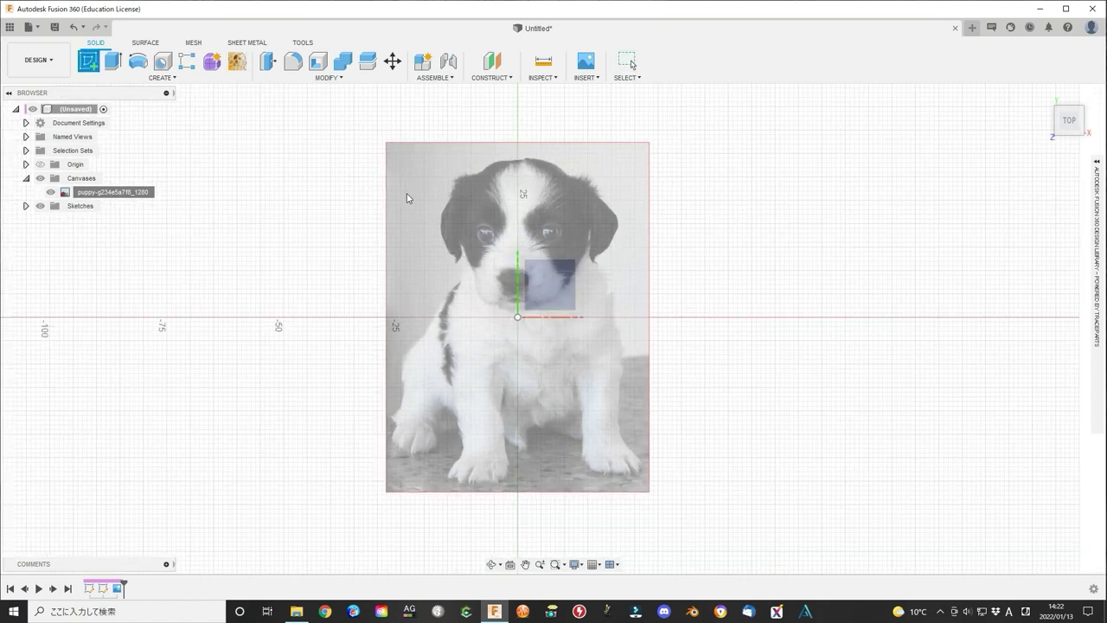
left_click(402, 275)
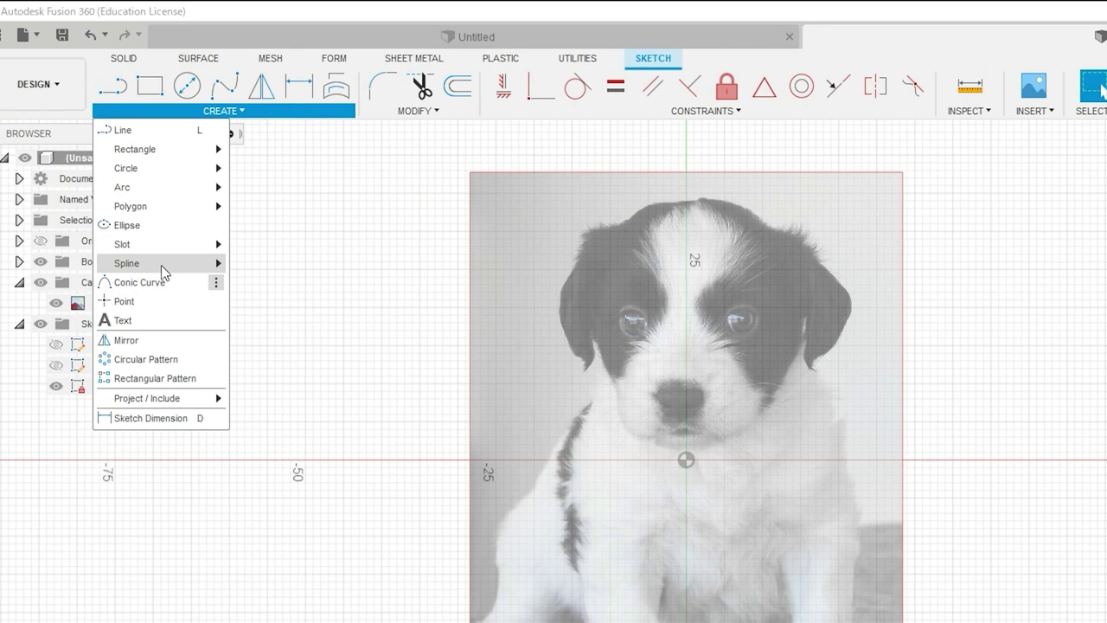
mouse_move(150, 180)
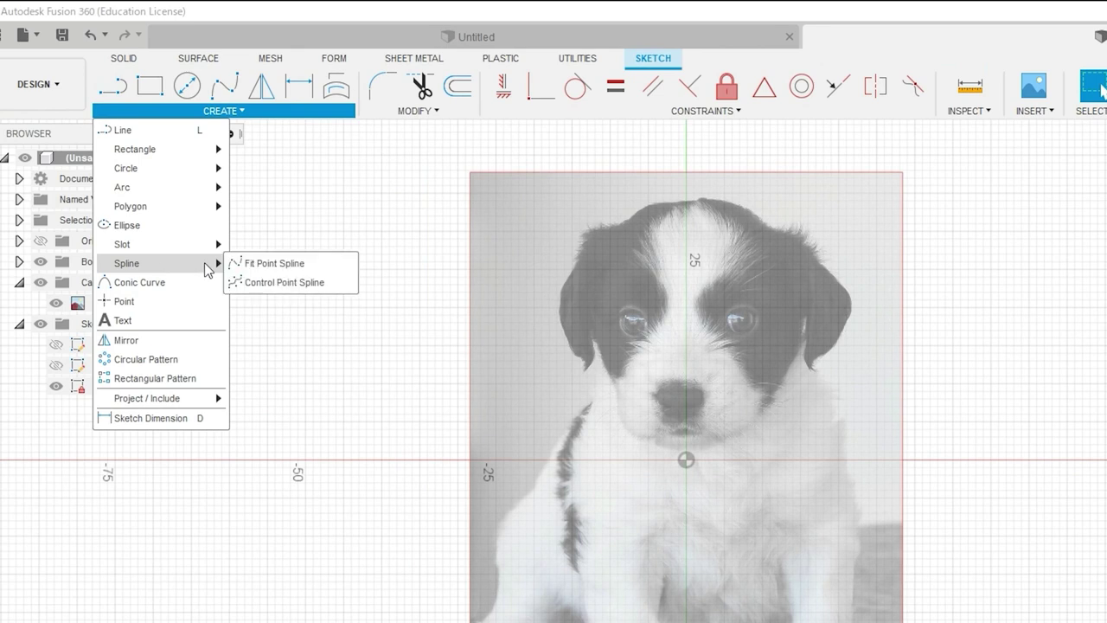
left_click(275, 268)
left_click(524, 153)
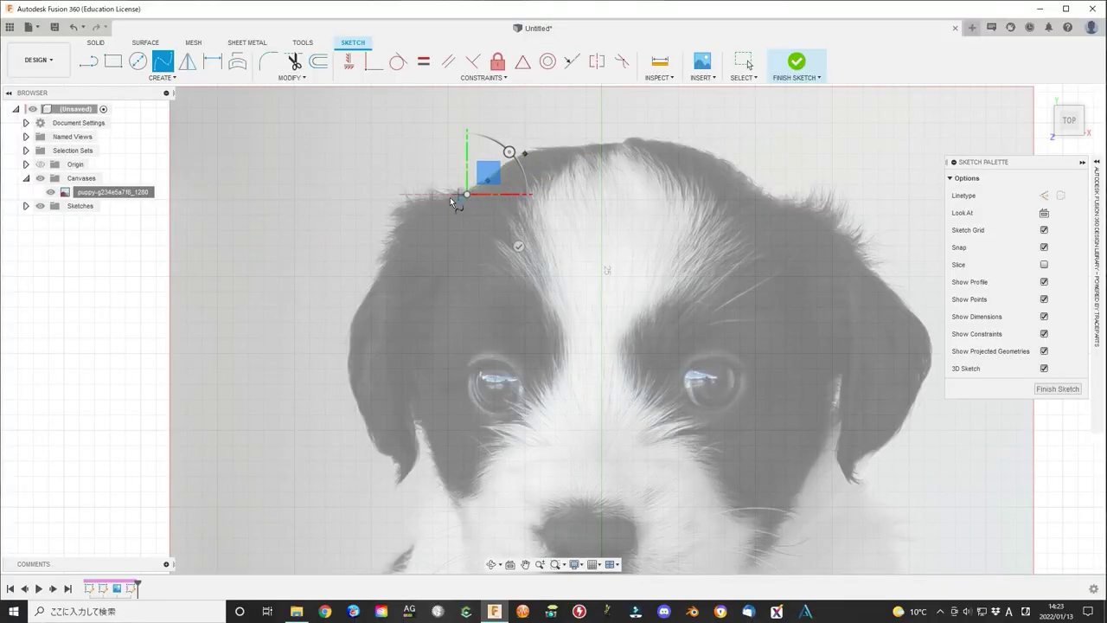
left_click(409, 203)
left_click(396, 229)
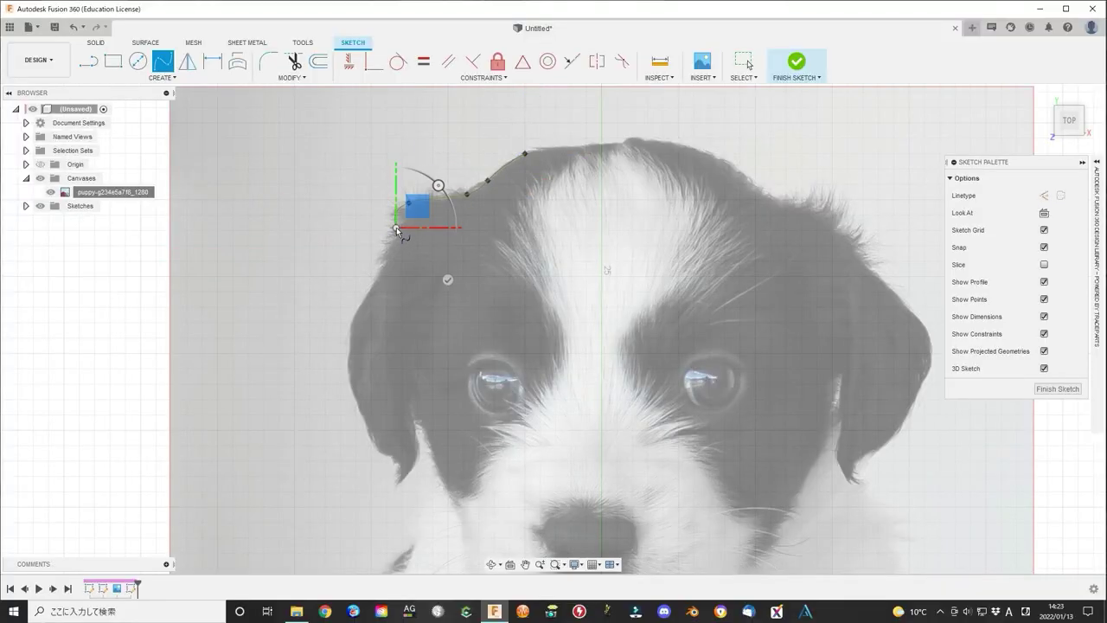
left_click(362, 301)
left_click(347, 356)
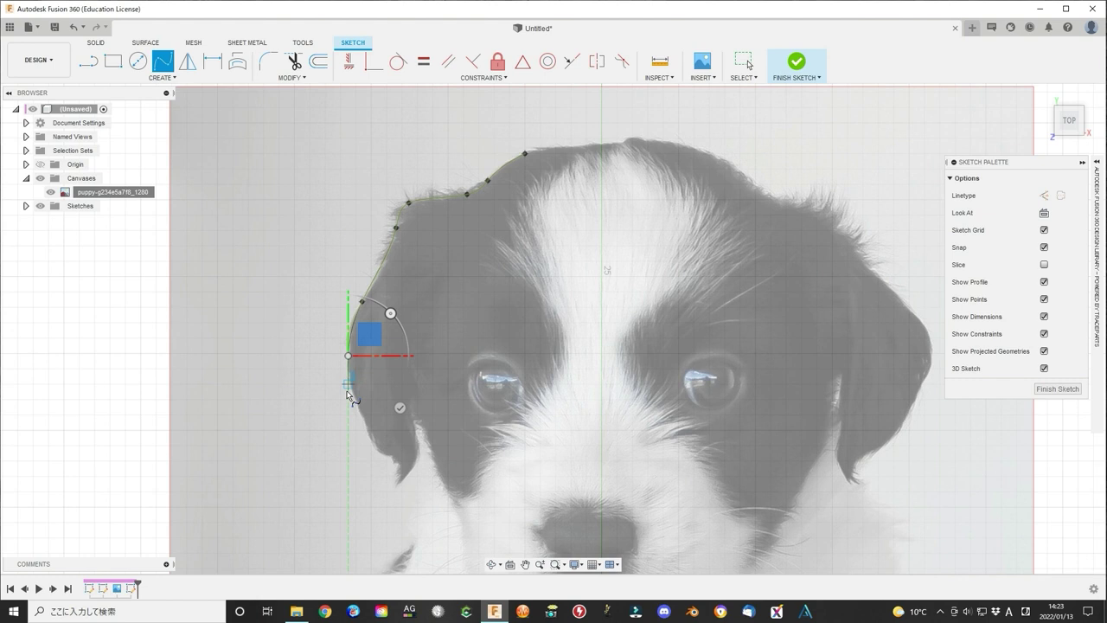
left_click(378, 450)
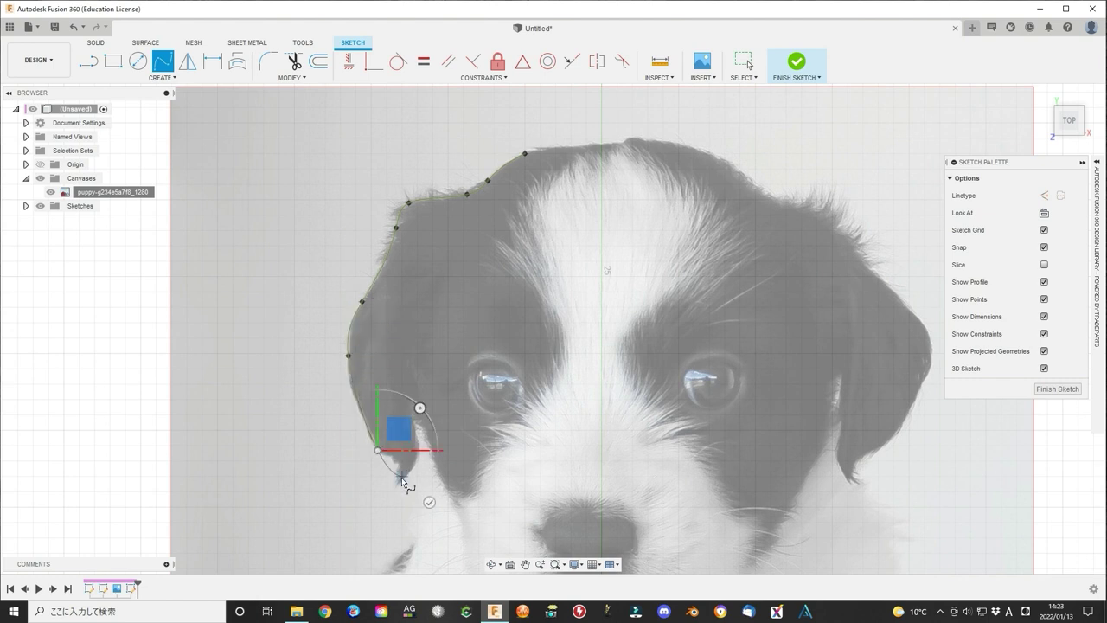
key("Escape")
Step: Trace the tip of the left ear with a short fit point spline continuing from the end of the head spline
left_click(162, 78)
mouse_move(119, 180)
left_click(216, 179)
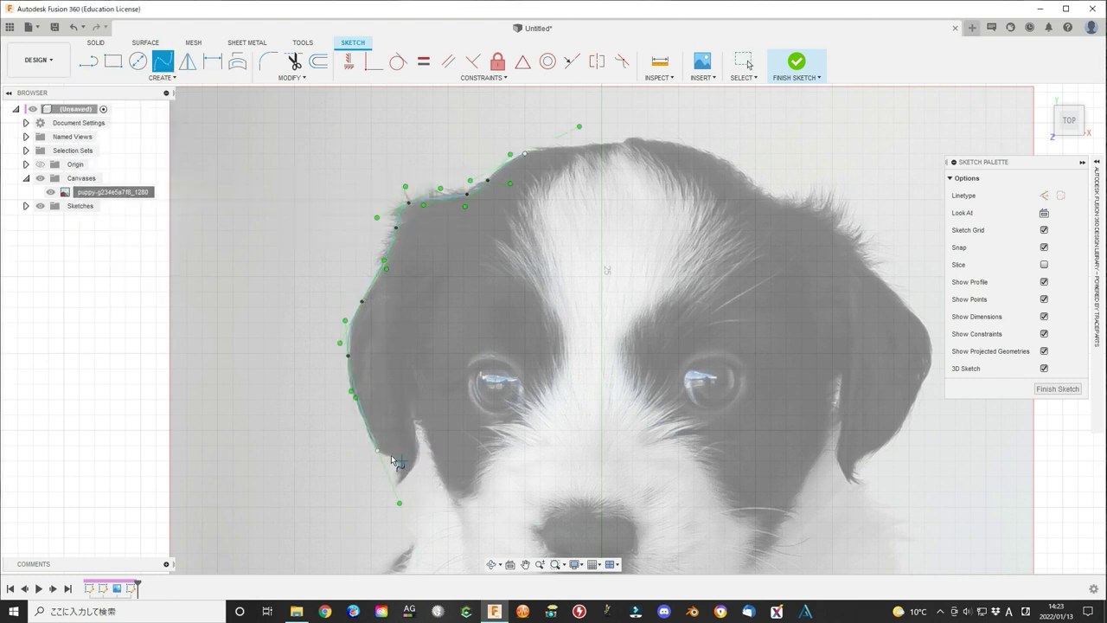
left_click(378, 451)
left_click(395, 458)
left_click(402, 477)
key("Escape")
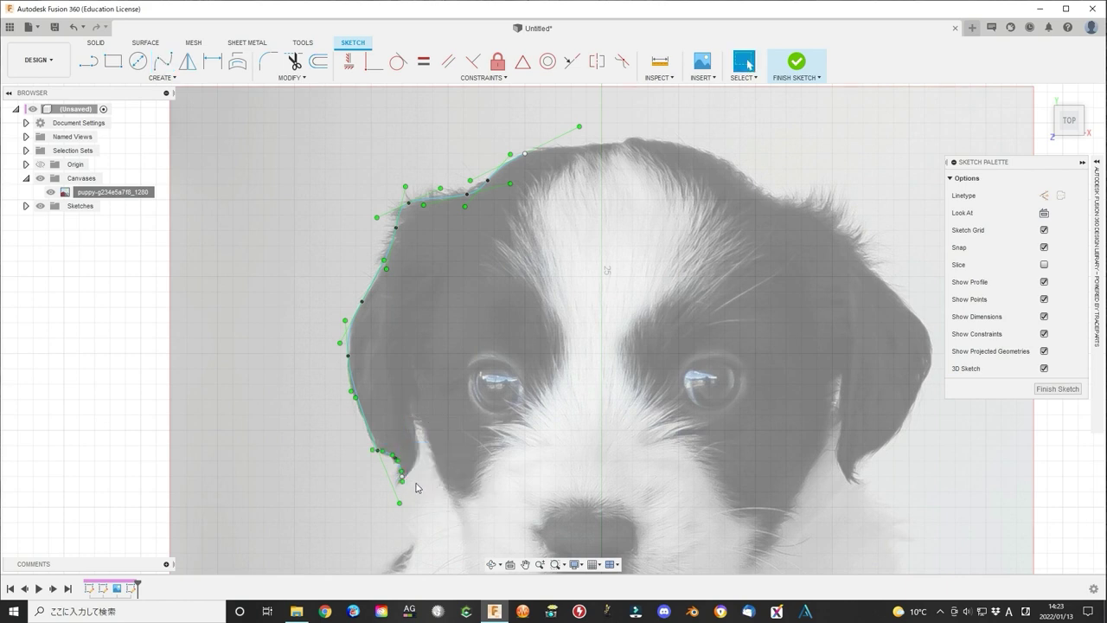
scroll(416, 484, "up", 3)
right_click(435, 277)
left_click(435, 237)
left_click(372, 473)
left_click(425, 419)
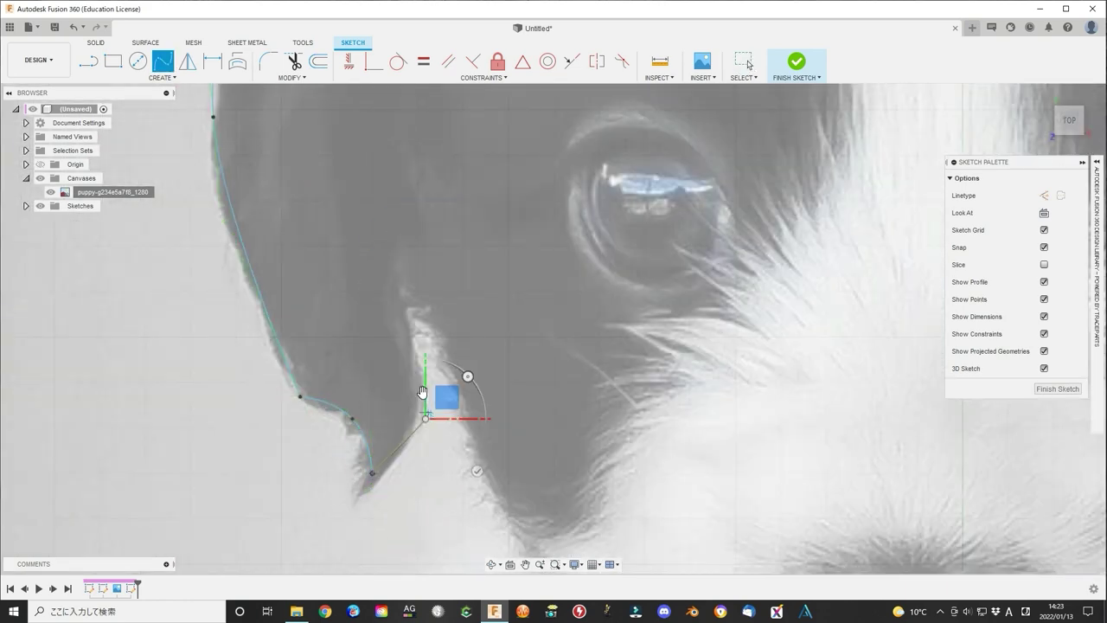
left_click(417, 336)
left_click(418, 303)
left_click(507, 519)
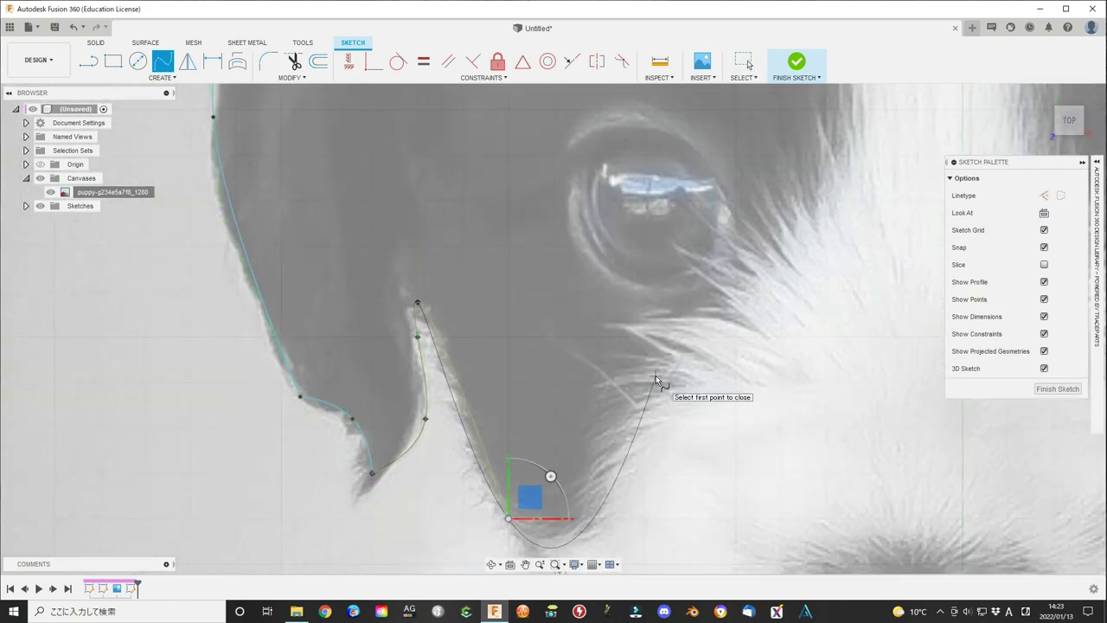
scroll(640, 415, "down", 5)
left_click(536, 341)
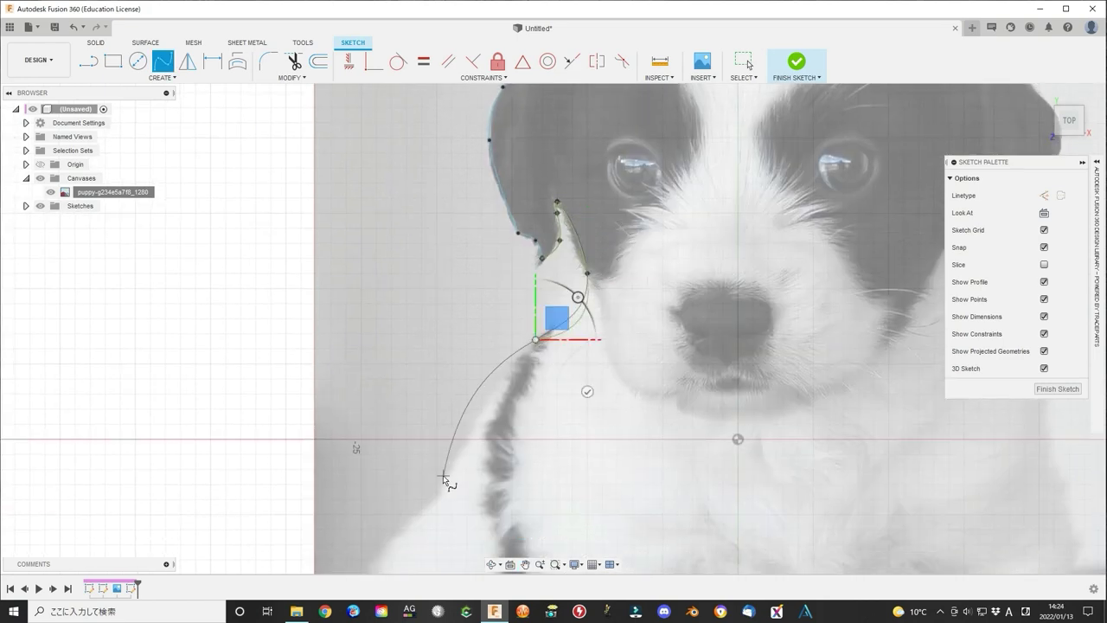
left_click(488, 418)
key("Escape")
Step: Trace from the left ear tip around the notch beside the ear and down the cheek to the shoulder with a fit point spline
left_click(163, 77)
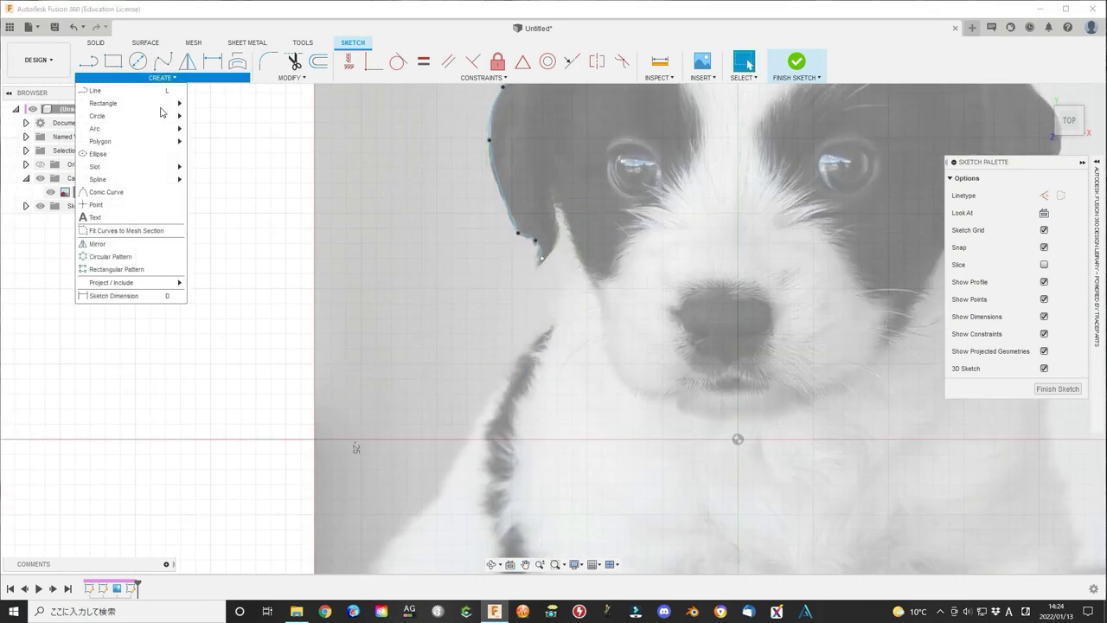
left_click(267, 180)
left_click(543, 258)
left_click(563, 232)
left_click(557, 212)
left_click(578, 246)
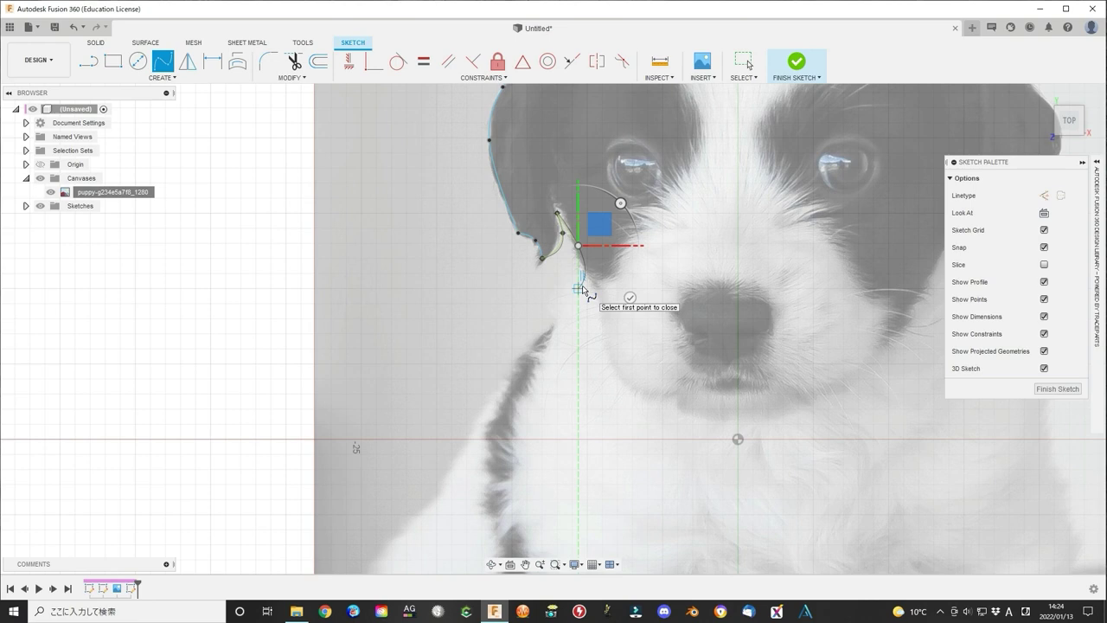
left_click(578, 288)
left_click(508, 381)
Step: Continue the spline down the puppy's back and the outer edge of the hind leg to the paw
left_click(439, 488)
middle_click_drag(440, 488, 579, 259)
left_click(515, 314)
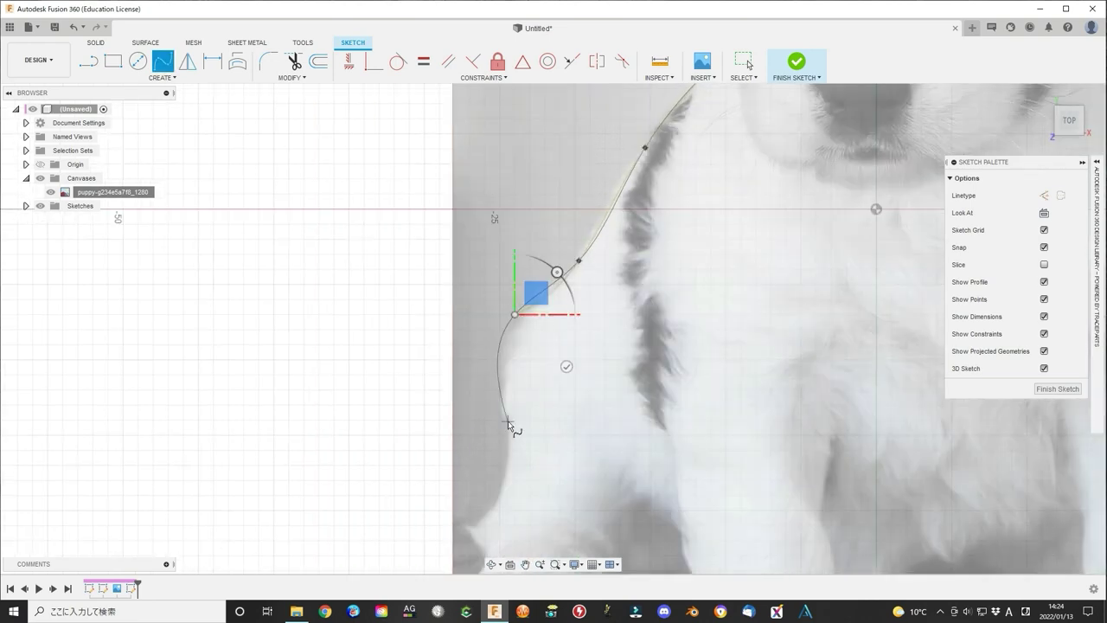
left_click(508, 421)
left_click(478, 524)
Step: Trace the toes and underside of the hind paw with closely spaced spline fit points
middle_click_drag(478, 524, 561, 202)
left_click(548, 202)
left_click(570, 229)
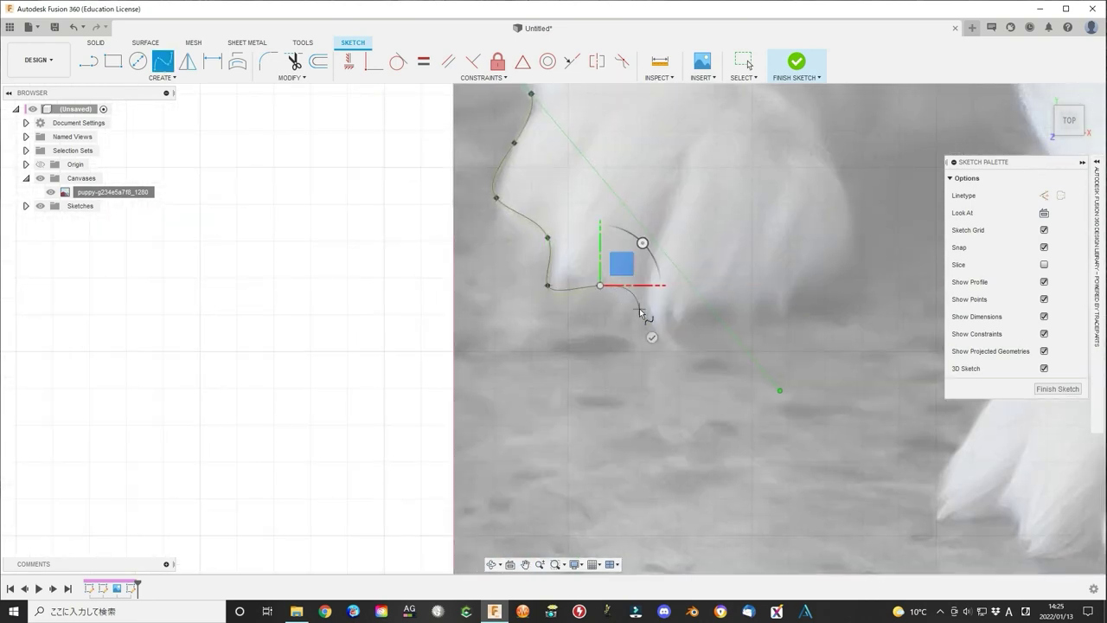
left_click(641, 309)
left_click(678, 351)
left_click(667, 303)
left_click(712, 308)
left_click(776, 309)
Step: Trace the gap between the hind leg and the middle front leg down to the front paw
middle_click_drag(825, 141, 559, 303)
left_click(608, 133)
middle_click_drag(788, 383, 801, 173)
left_click(751, 333)
Step: Trace the toes and underside of the middle front paw with a fit point spline
left_click(685, 472)
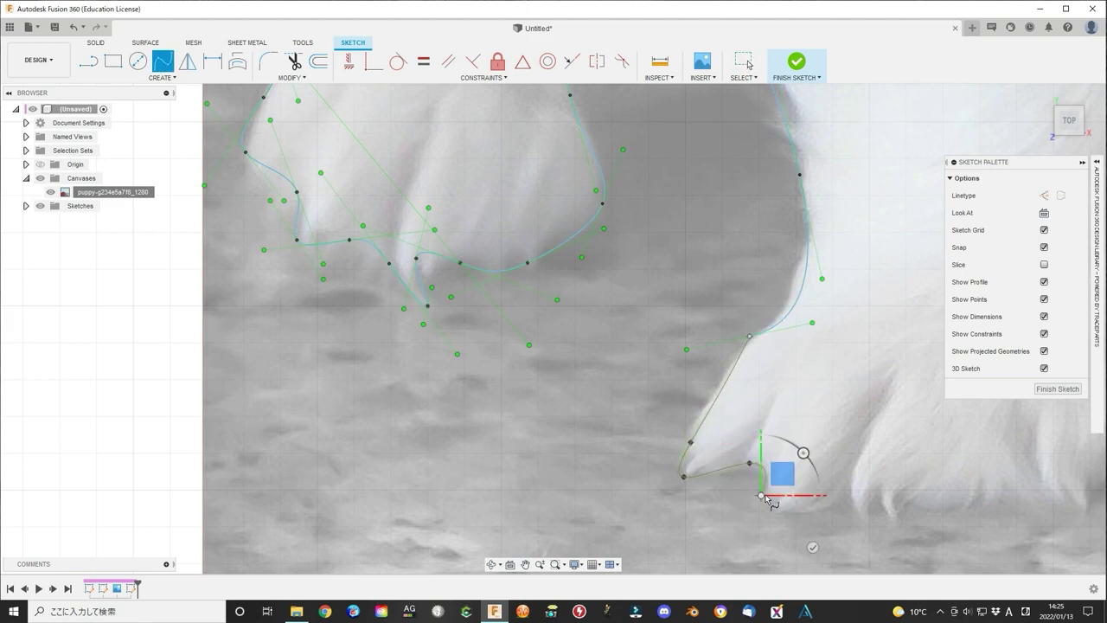
middle_click_drag(770, 500, 453, 298)
left_click(765, 294)
left_click(850, 165)
Step: Continue the spline up the inner edge of the middle front leg and around the tuft of fur hanging beside it
middle_click_drag(850, 165, 658, 381)
left_click(628, 213)
left_click(715, 254)
left_click(756, 282)
left_click(754, 154)
Step: Trace the belly edge across to the right front leg and down its inner side, ending the spline at the paw
scroll(441, 404, "down", 6)
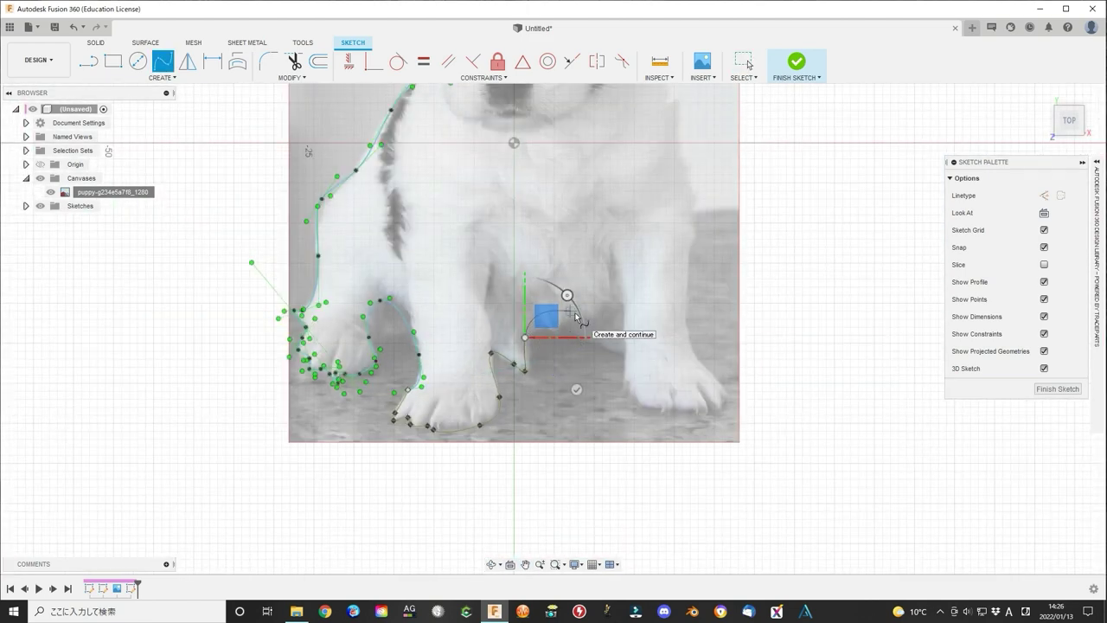
left_click(563, 337)
left_click(626, 359)
left_click(626, 383)
left_click(643, 407)
key("Escape")
Step: Trace the underside and inner toes of the right front paw with a fit point spline
scroll(696, 415, "up", 6)
left_click(163, 61)
left_click(516, 391)
left_click(574, 398)
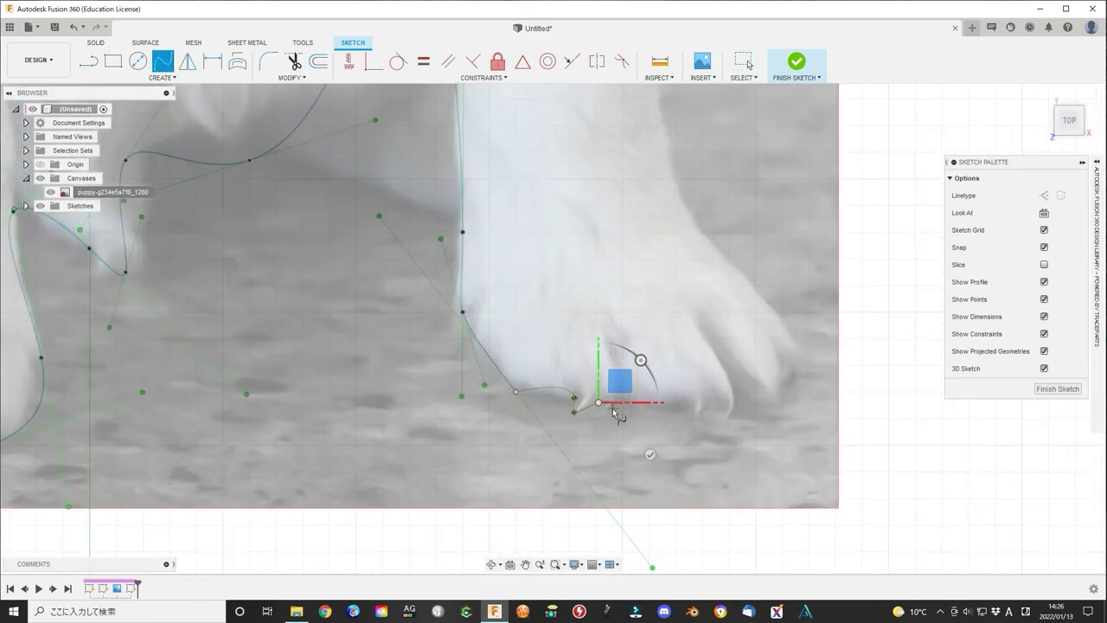
left_click(729, 376)
key("Escape")
Step: Trace the outermost toe of the right front paw with another fit point spline
left_click(162, 61)
left_click(705, 328)
left_click(771, 399)
left_click(787, 318)
middle_click_drag(786, 317, 610, 405)
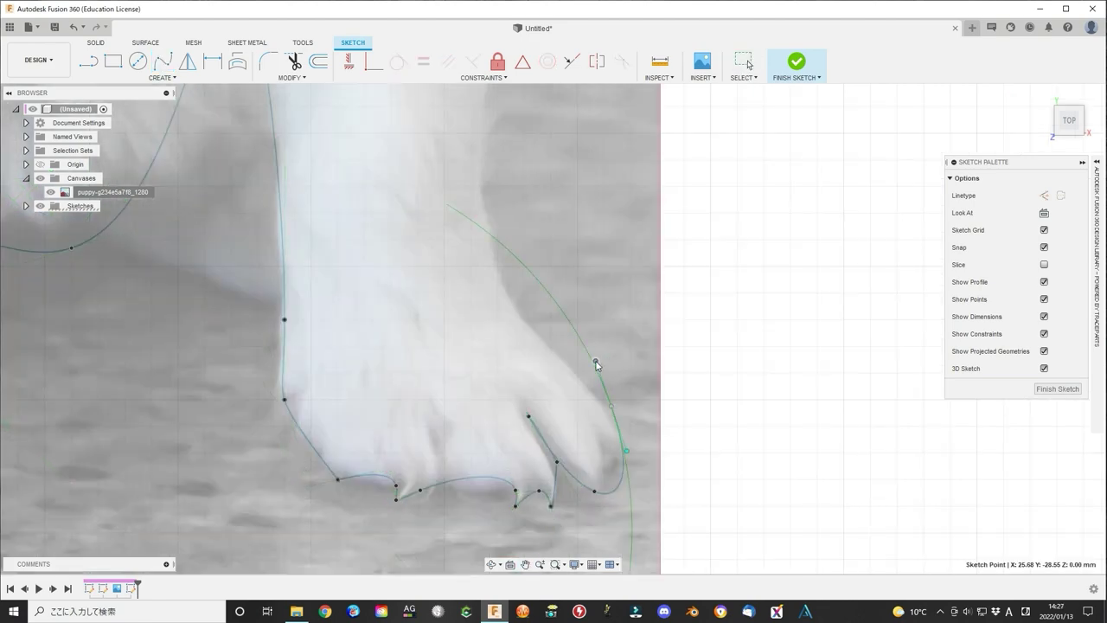
Step: Trace from the outermost toe up the outer edge of the right front leg with a fit point spline
left_click(552, 488)
left_click(611, 405)
left_click(519, 314)
left_click(486, 199)
scroll(506, 121, "down", 2)
middle_click_drag(506, 112, 513, 389)
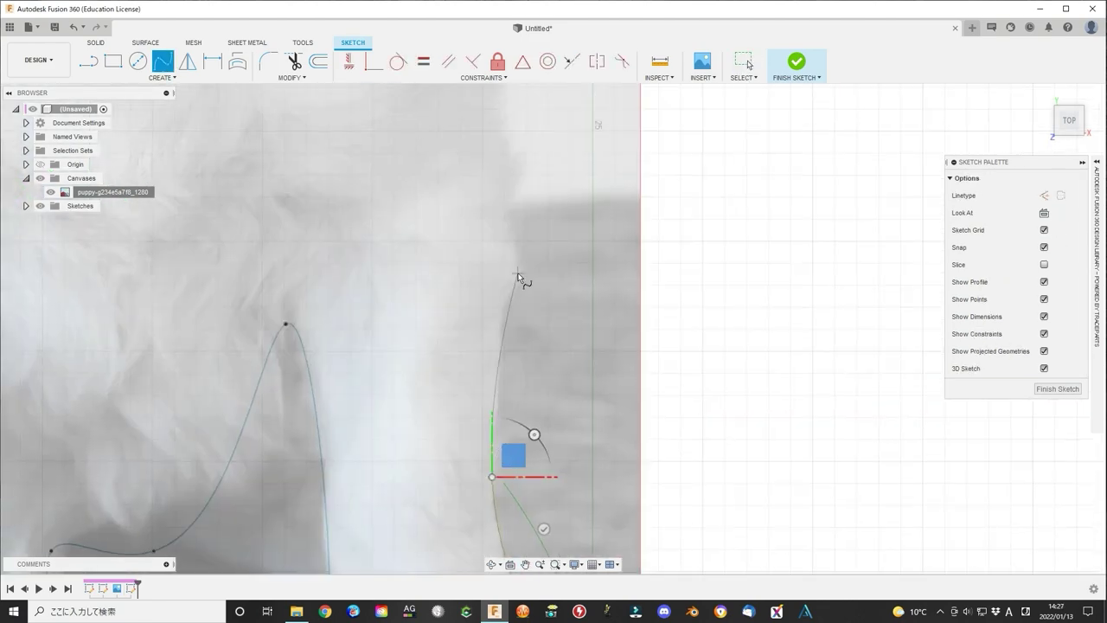
left_click(519, 277)
Step: Trace the right side of the puppy's body up to the tip of the right ear
middle_click_drag(519, 173, 657, 485)
left_click(640, 476)
left_click(621, 294)
left_click(561, 230)
key("Escape")
Step: Trace the right ear and the top of the head with fit point splines, closing the outline at its starting point
left_click(163, 60)
left_click(561, 230)
left_click(640, 126)
middle_click_drag(640, 103, 652, 251)
left_click(653, 199)
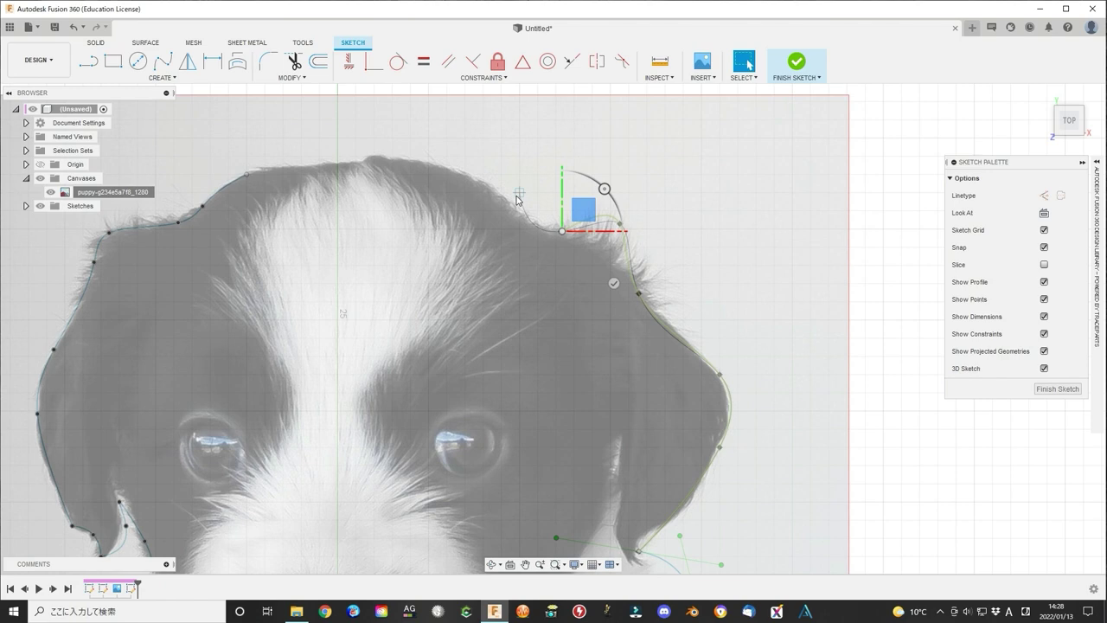
left_click(248, 175)
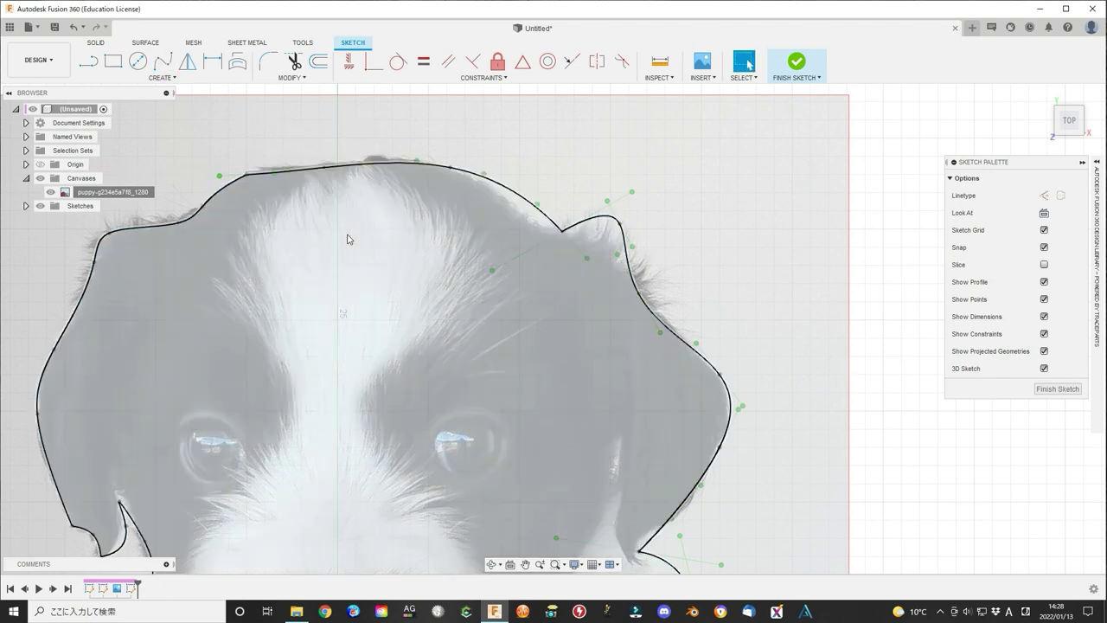
Step: Reshape the spline over the top of the head by adjusting its fit points and tangent handle to match the photo
scroll(385, 286, "down", 5)
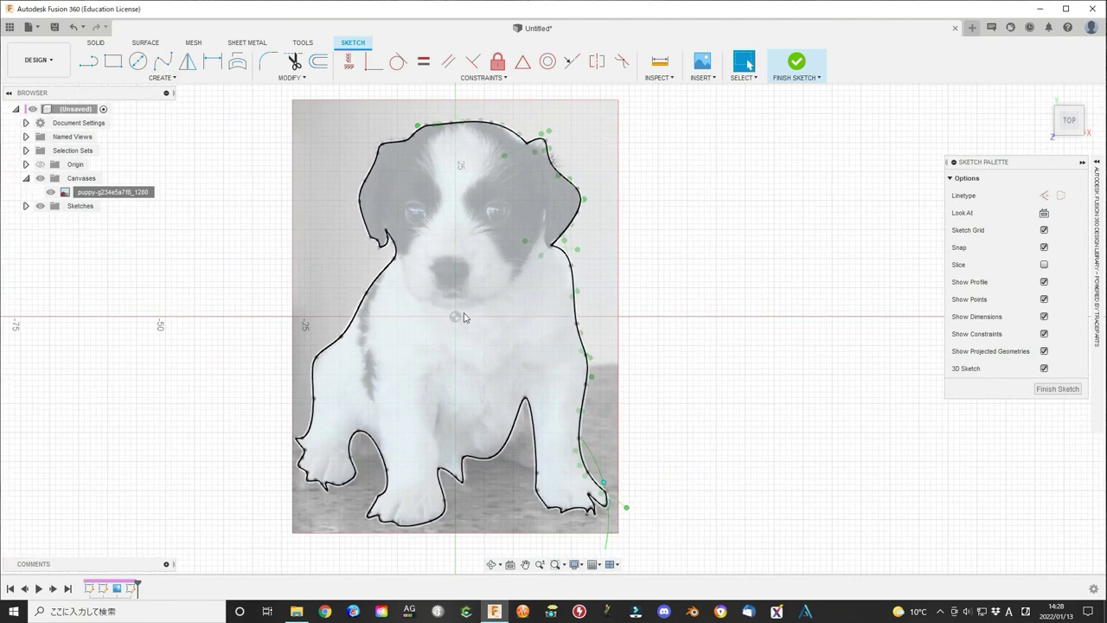
scroll(447, 168, "up", 5)
middle_click_drag(453, 205, 462, 297)
left_click(505, 166)
middle_click_drag(504, 165, 505, 228)
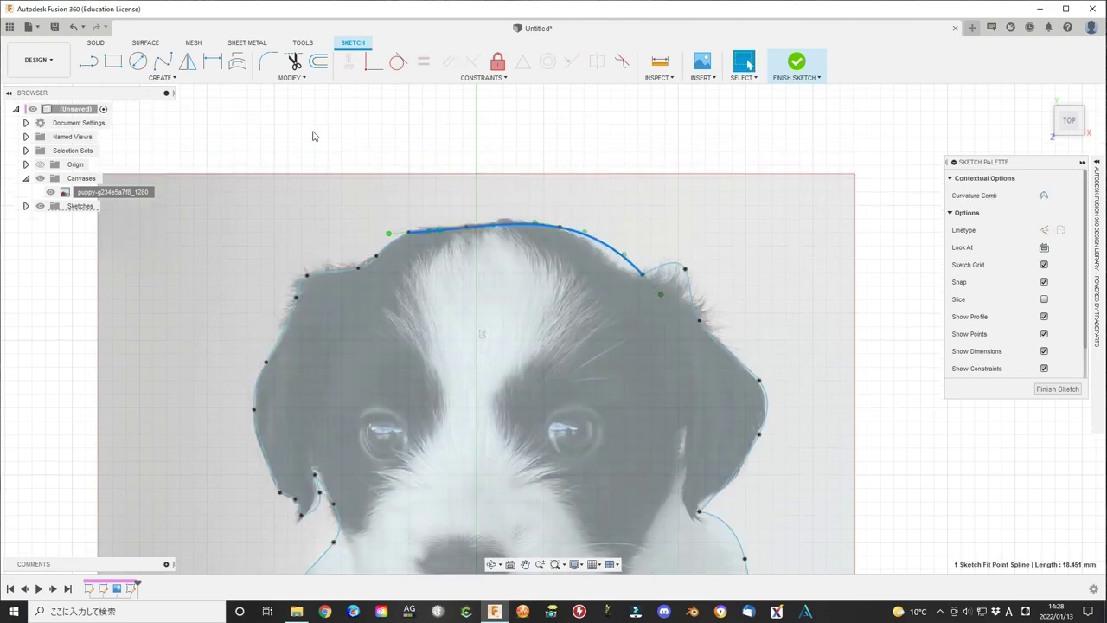
left_click(439, 228)
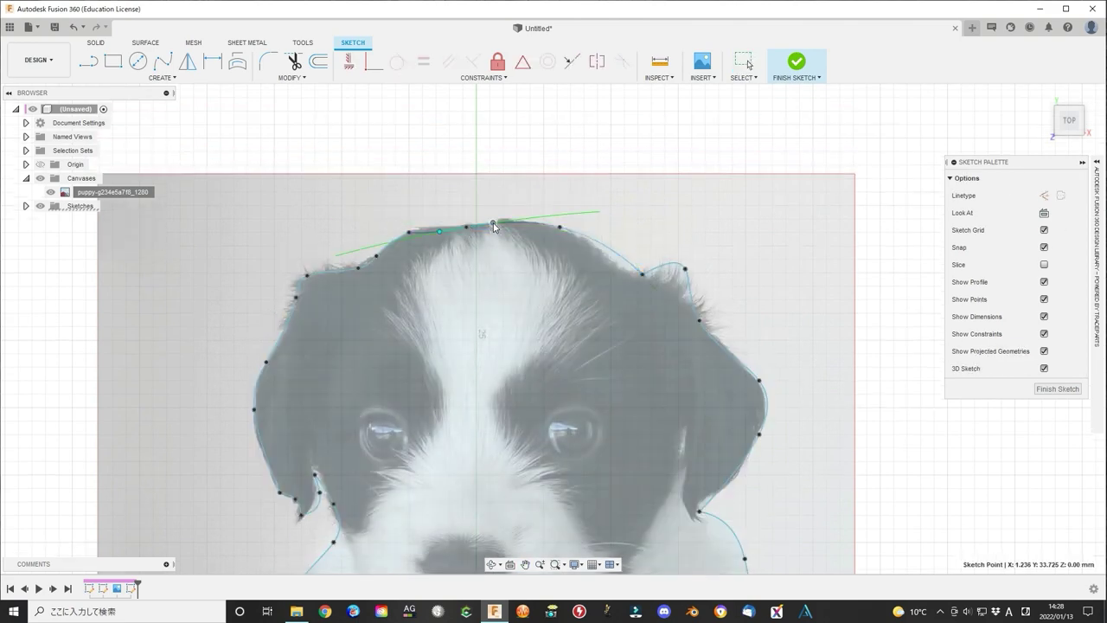
scroll(438, 227, "up", 5)
left_click_drag(453, 190, 369, 189)
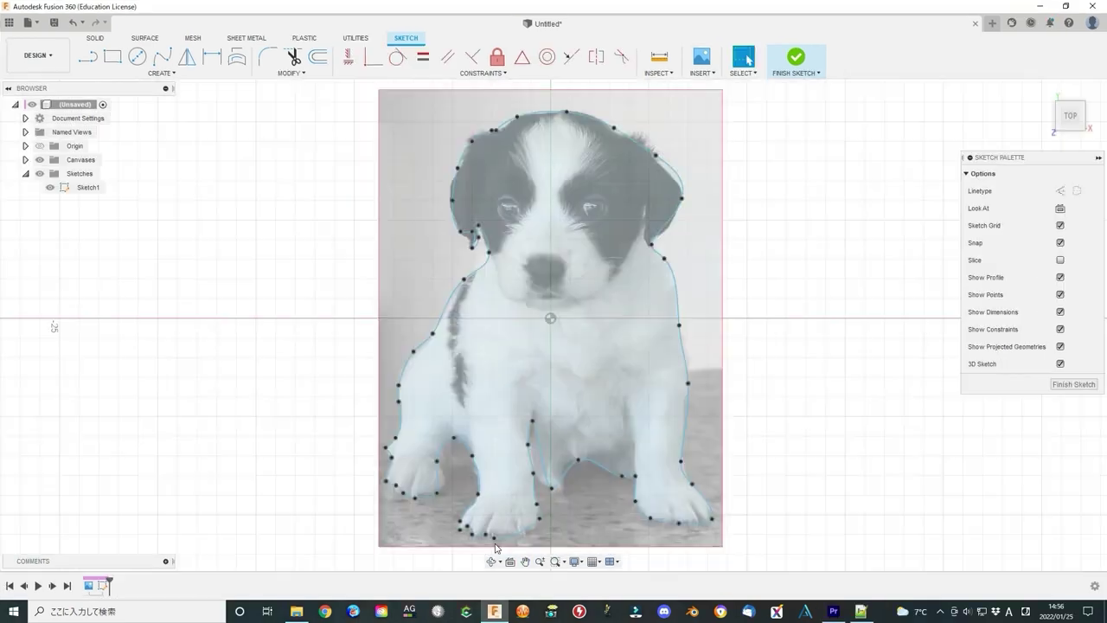
Step: Insert spline fit points around the hind paw and adjust them and the toe's tangent handle to follow the paw's edge
scroll(403, 524, "up", 5)
right_click(424, 429)
left_click(413, 341)
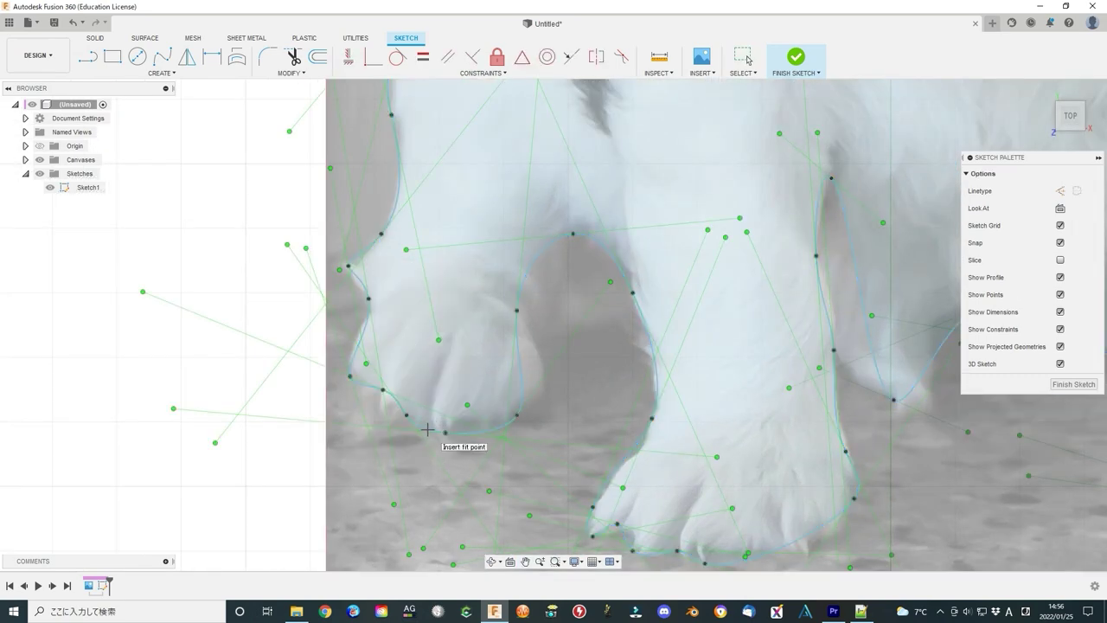
left_click_drag(518, 349, 532, 340)
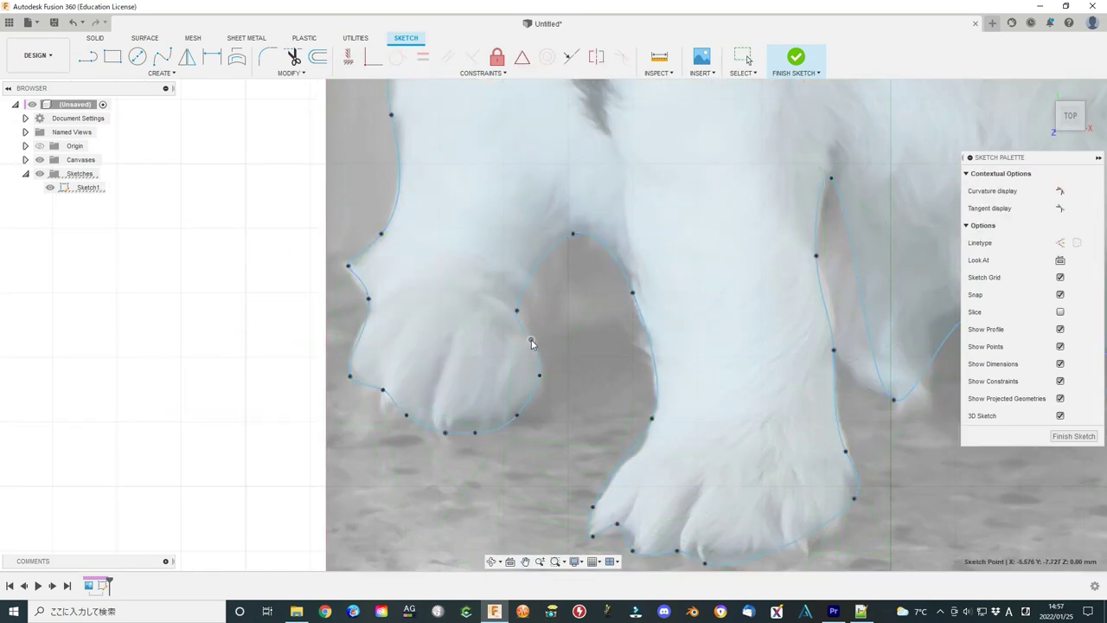
left_click(446, 433)
left_click(354, 385)
left_click_drag(355, 385, 403, 433)
Step: Refine the middle front paw's toes with the spline tangent handles and insert a fit point along the leg above it
left_click(616, 523)
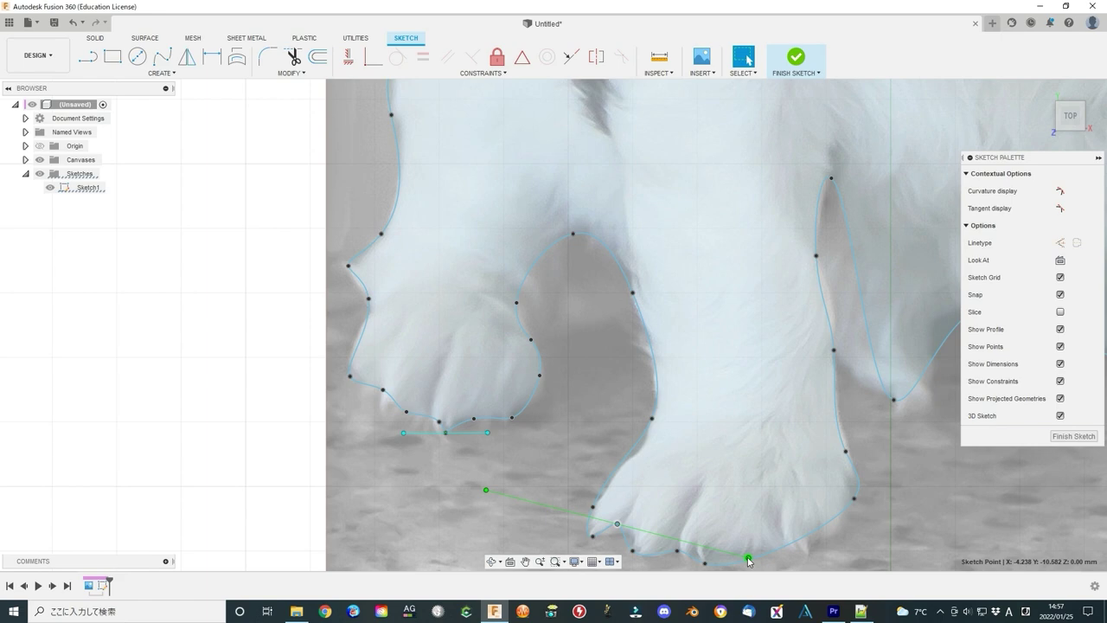
left_click_drag(487, 490, 574, 524)
left_click(633, 550)
middle_click_drag(653, 425, 635, 268)
left_click_drag(595, 519, 633, 463)
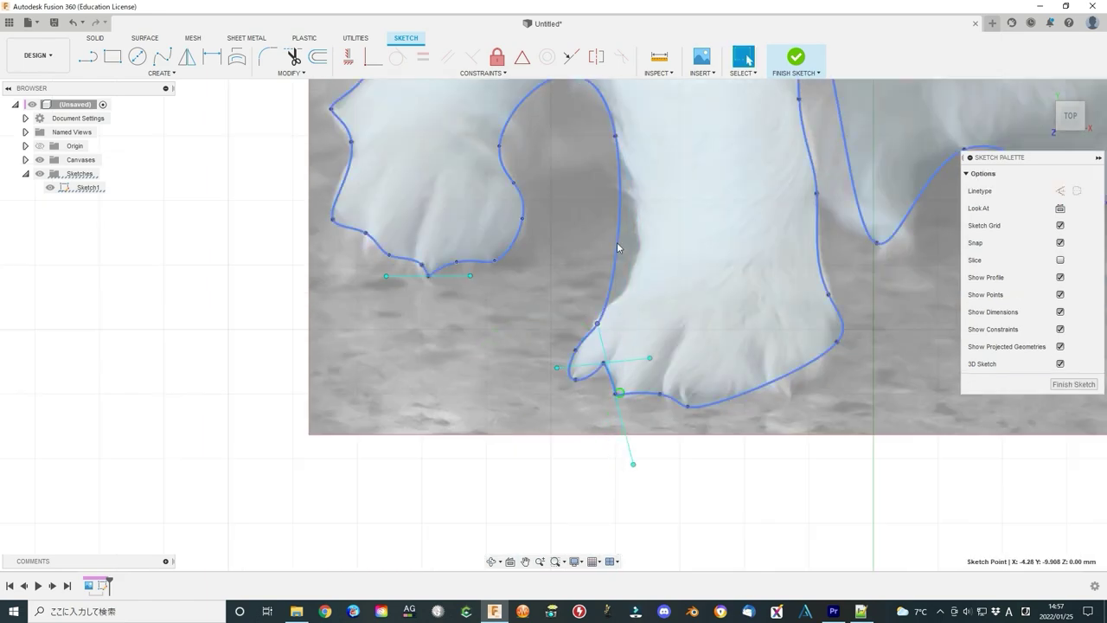
right_click(617, 243)
left_click(649, 349)
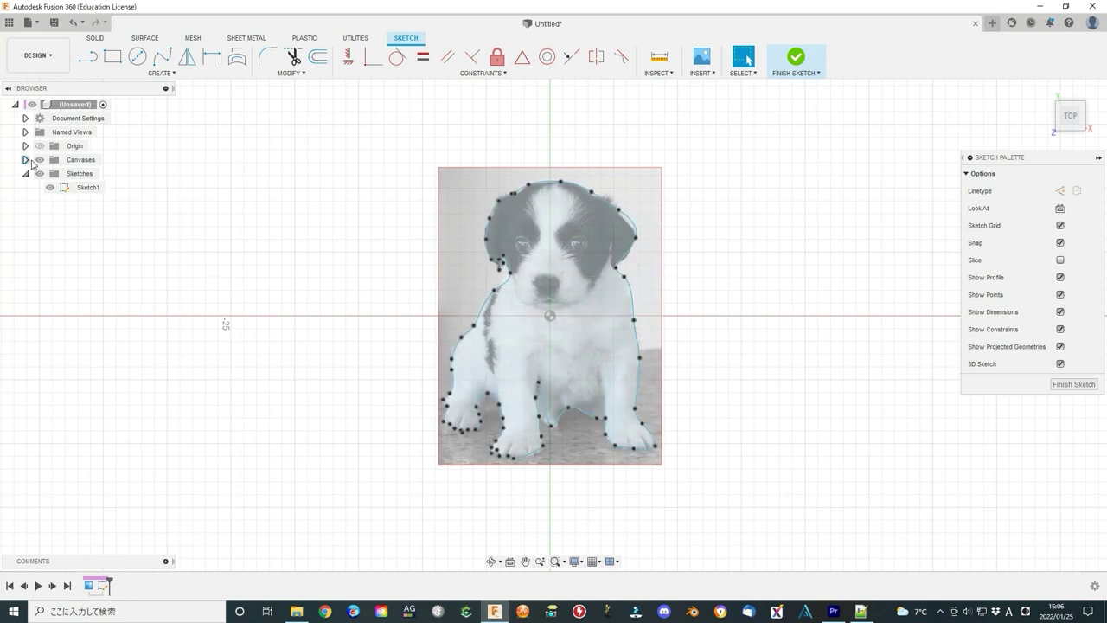
Step: Hide the puppy canvas and offset the closed dog outline outward by 2 mm
left_click(25, 160)
left_click(50, 174)
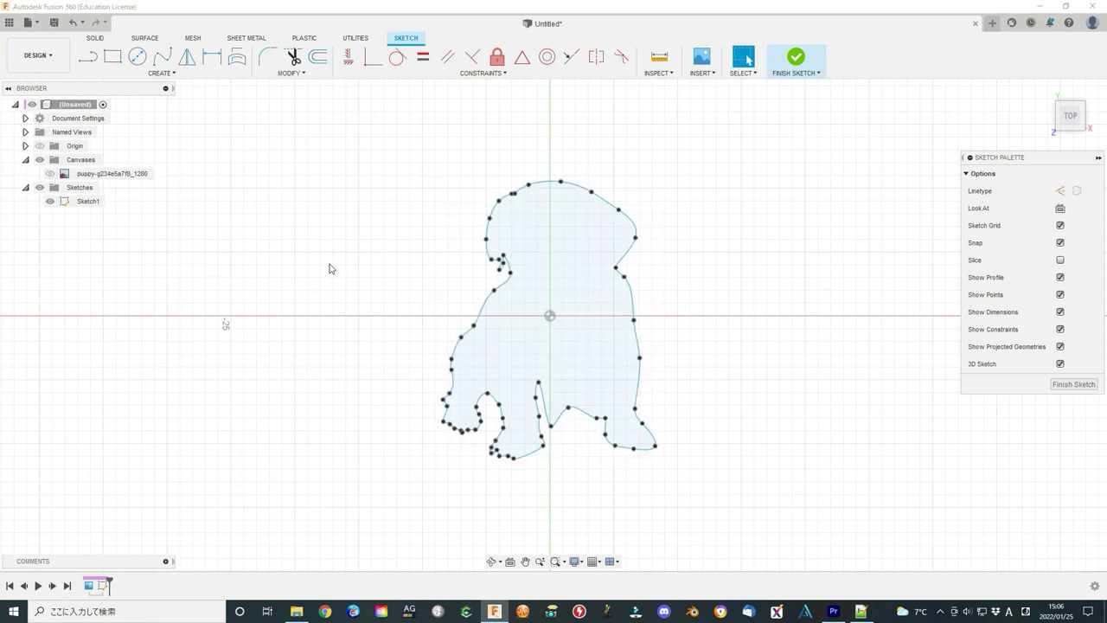
left_click(291, 74)
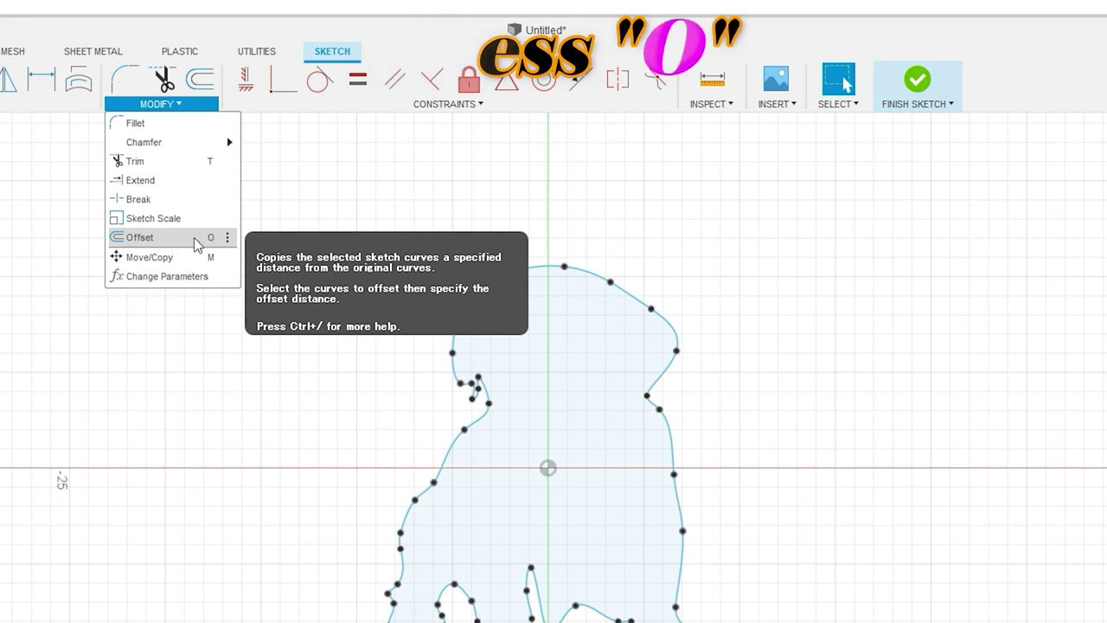
left_click(196, 245)
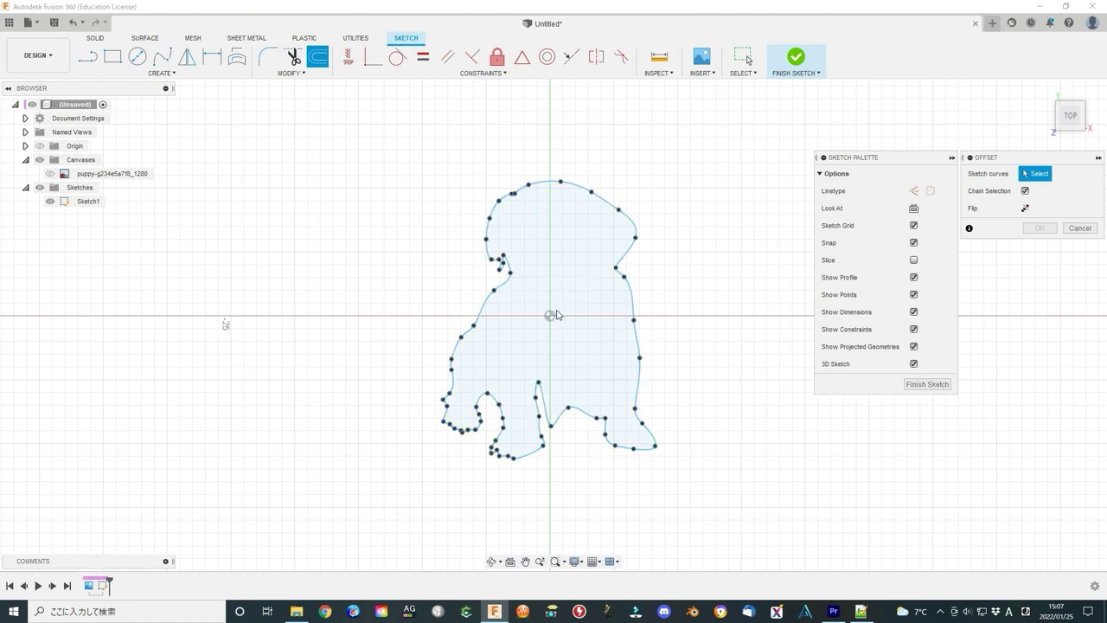
left_click(505, 285)
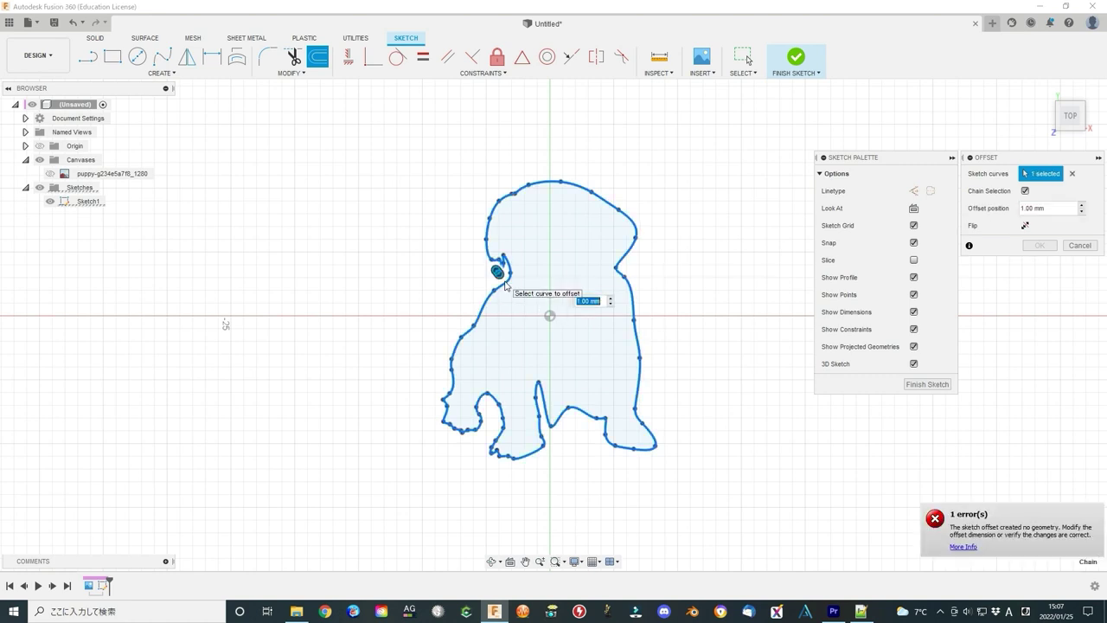
left_click(1026, 225)
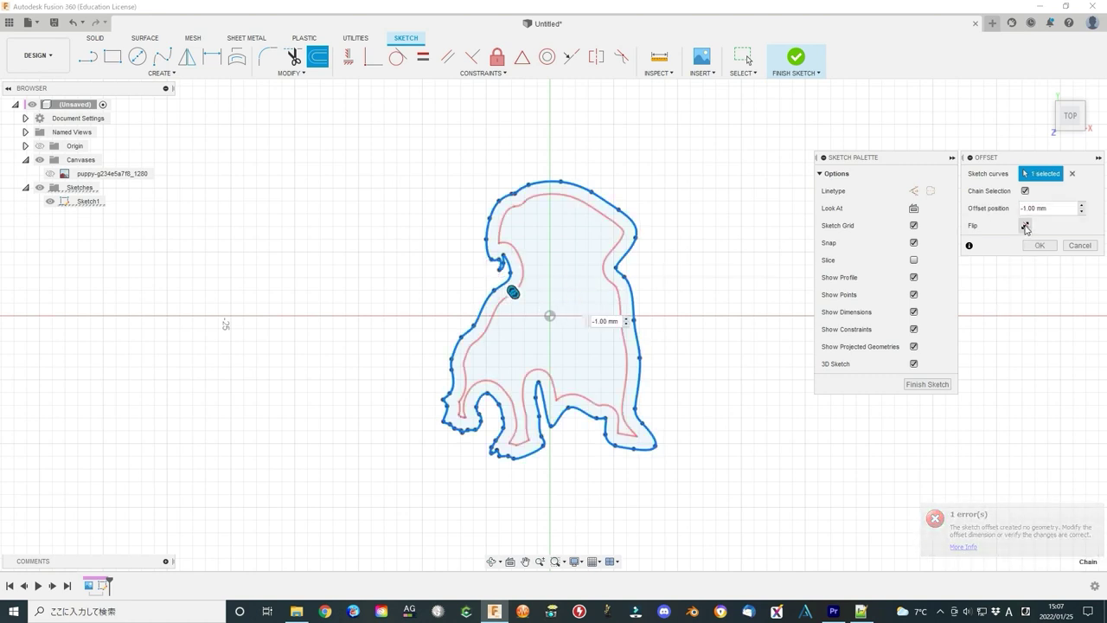
left_click(1025, 225)
left_click(1025, 225)
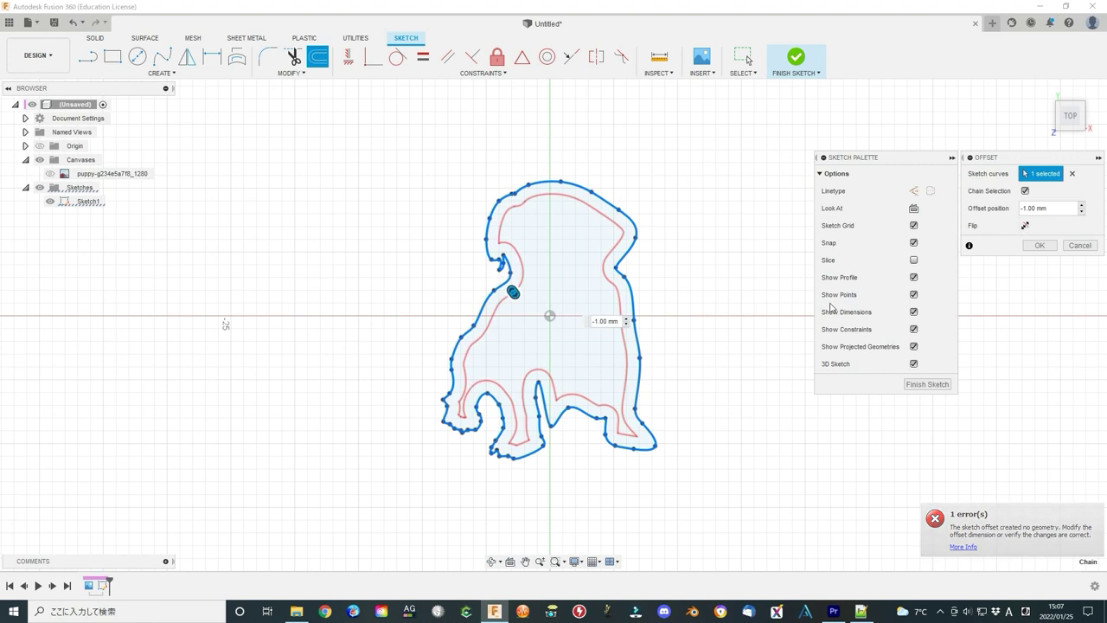
left_click(1026, 227)
left_click(1026, 226)
left_click_drag(515, 293, 535, 299)
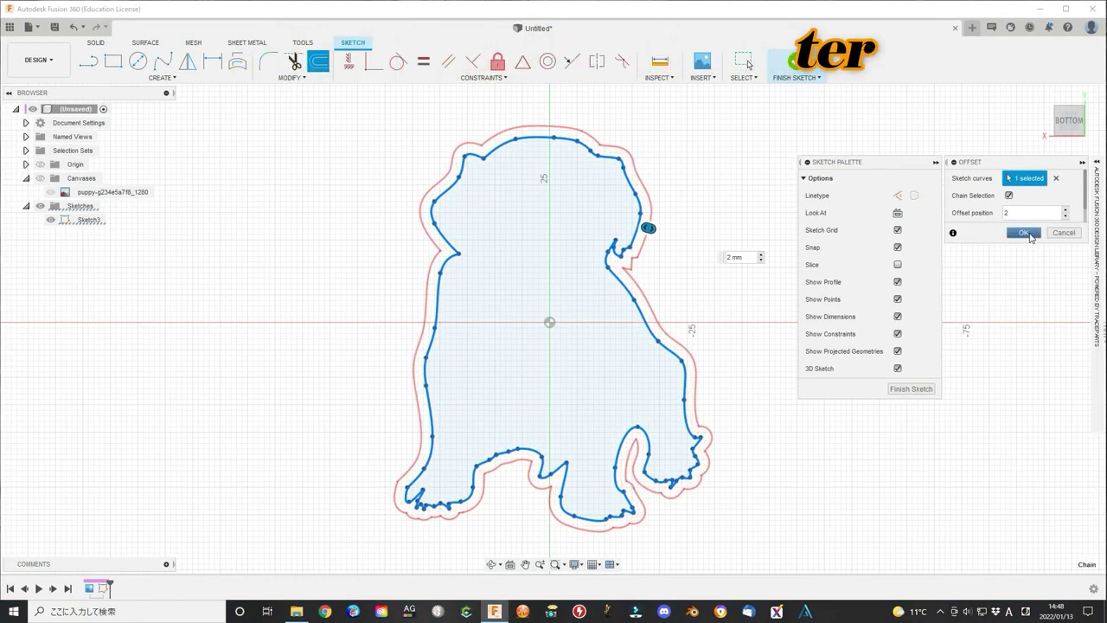
left_click(1028, 234)
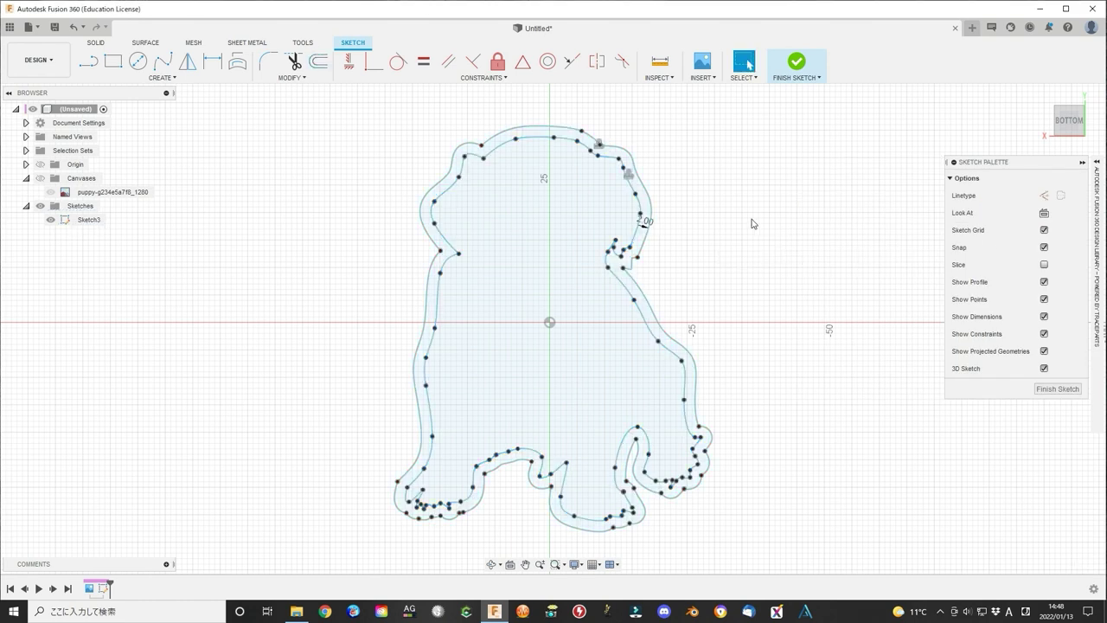
Step: Offset the original dog outline outward by 5 mm as a second wall curve and finish the sketch
right_click(711, 199)
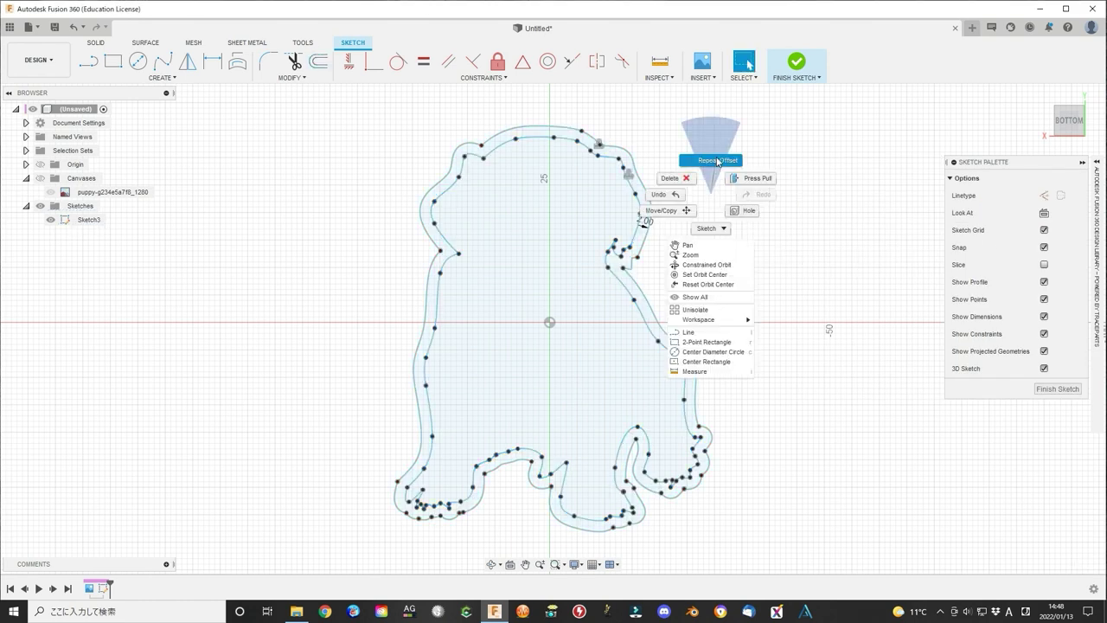
left_click(717, 161)
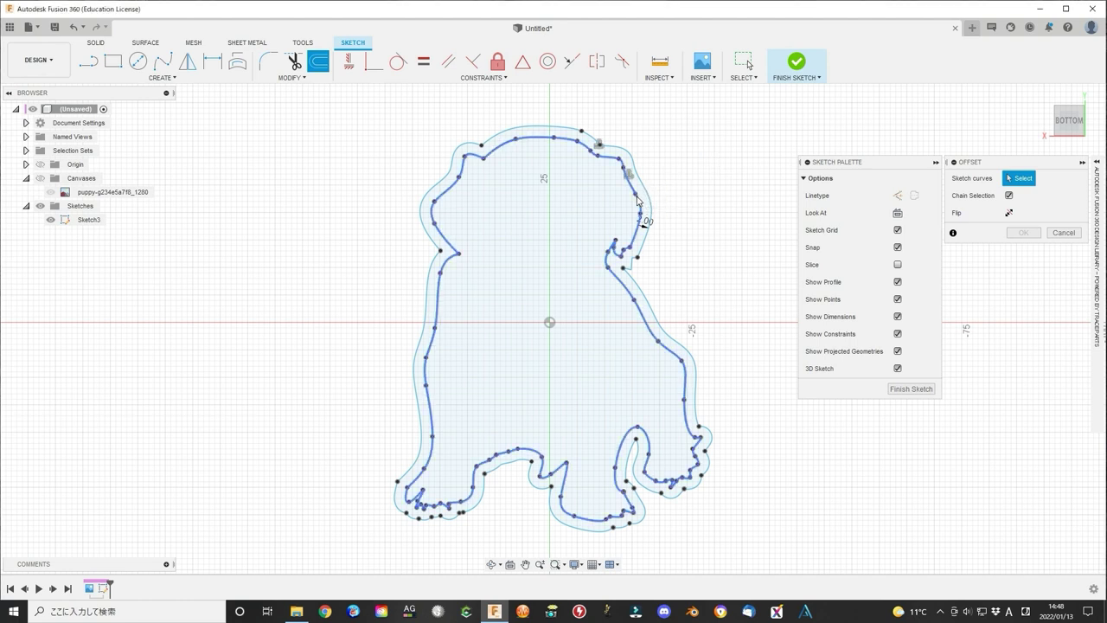
left_click(639, 199)
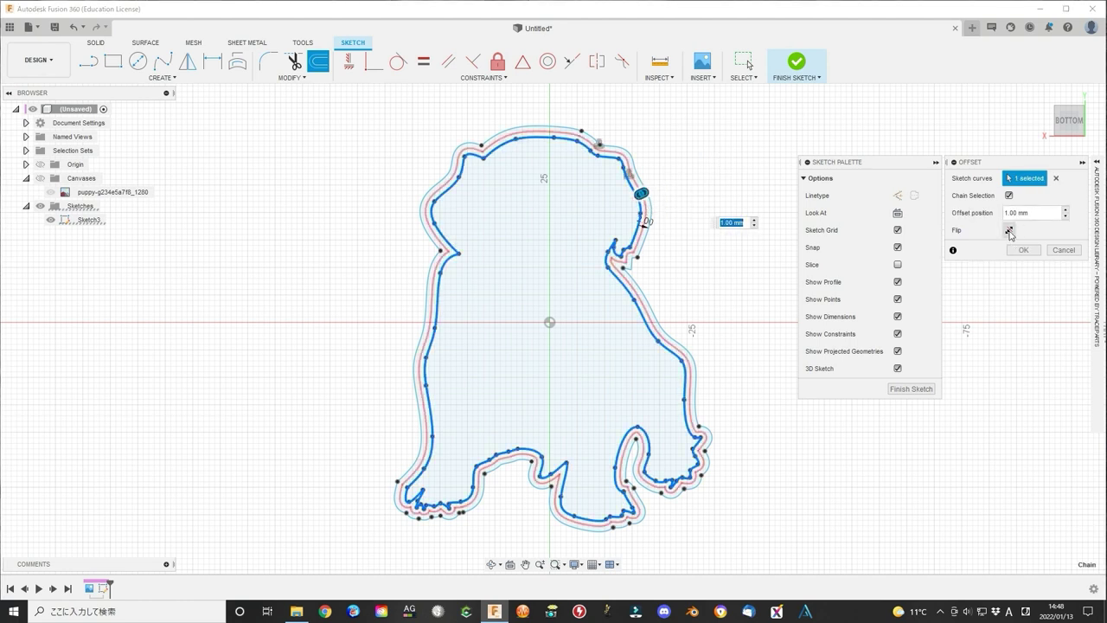
left_click(1010, 231)
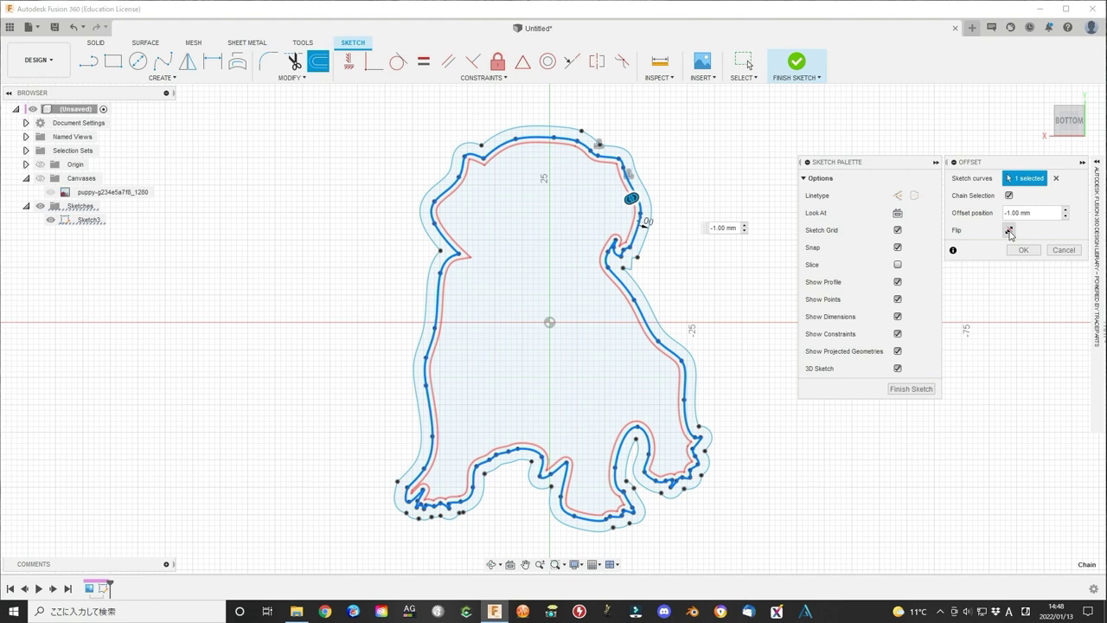
left_click(1010, 231)
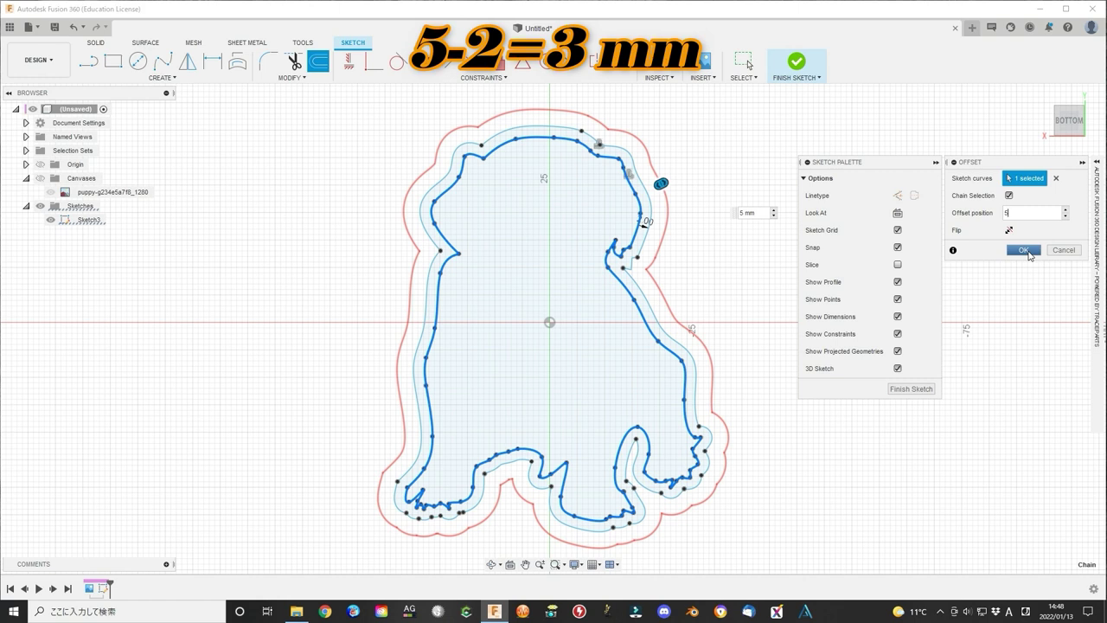
left_click(1026, 252)
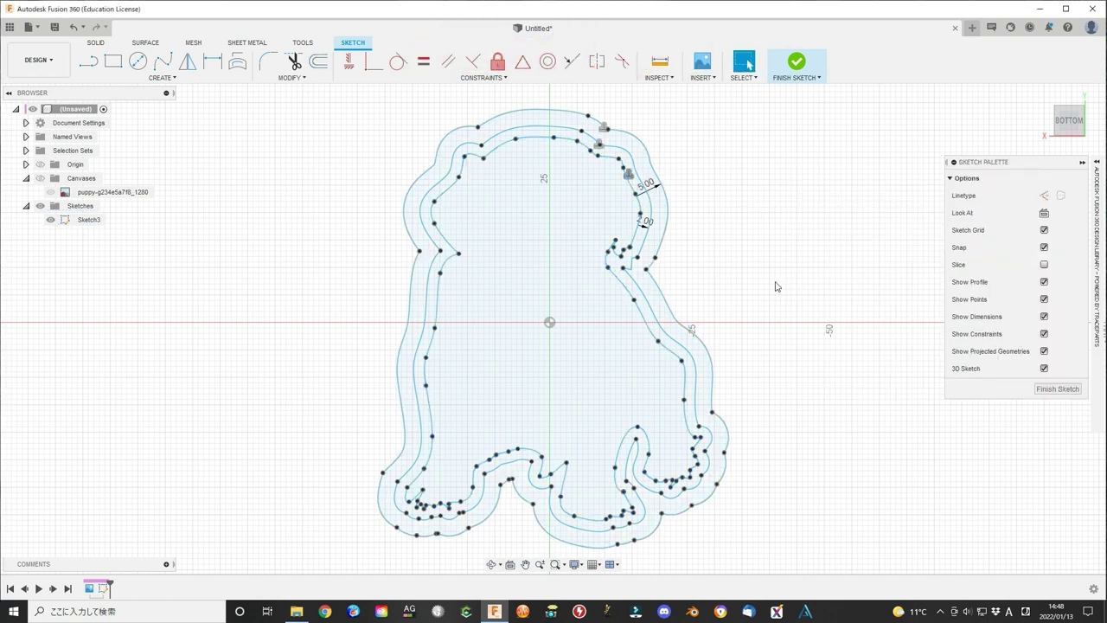
left_click(1056, 389)
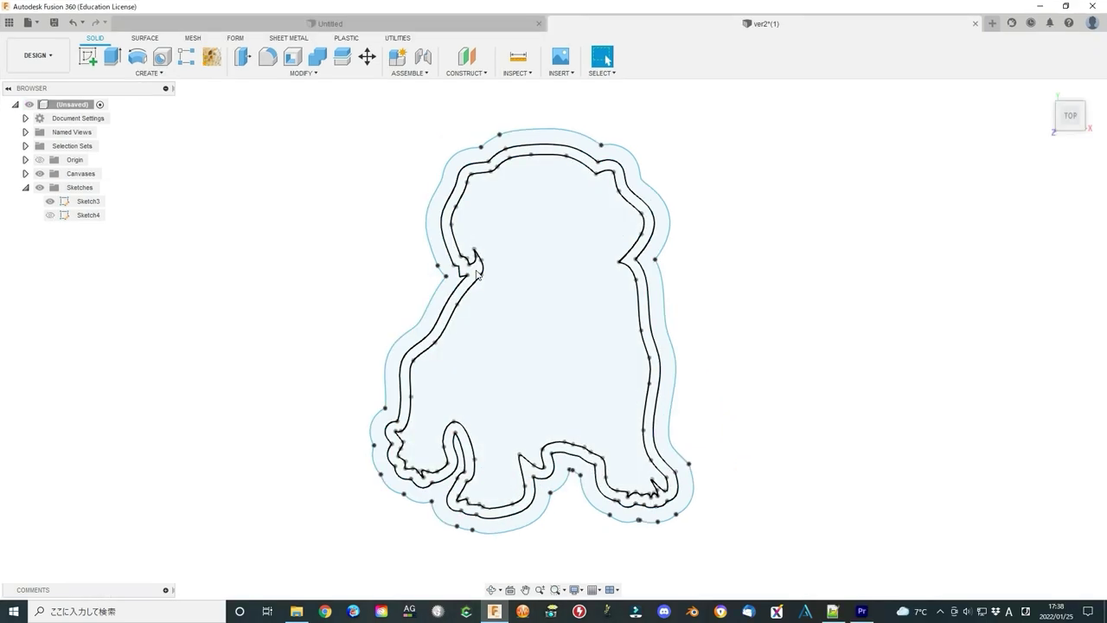
Step: Extrude the narrow band between the dog outline and its 2 mm offset by 20 mm as a new body
left_click(478, 274)
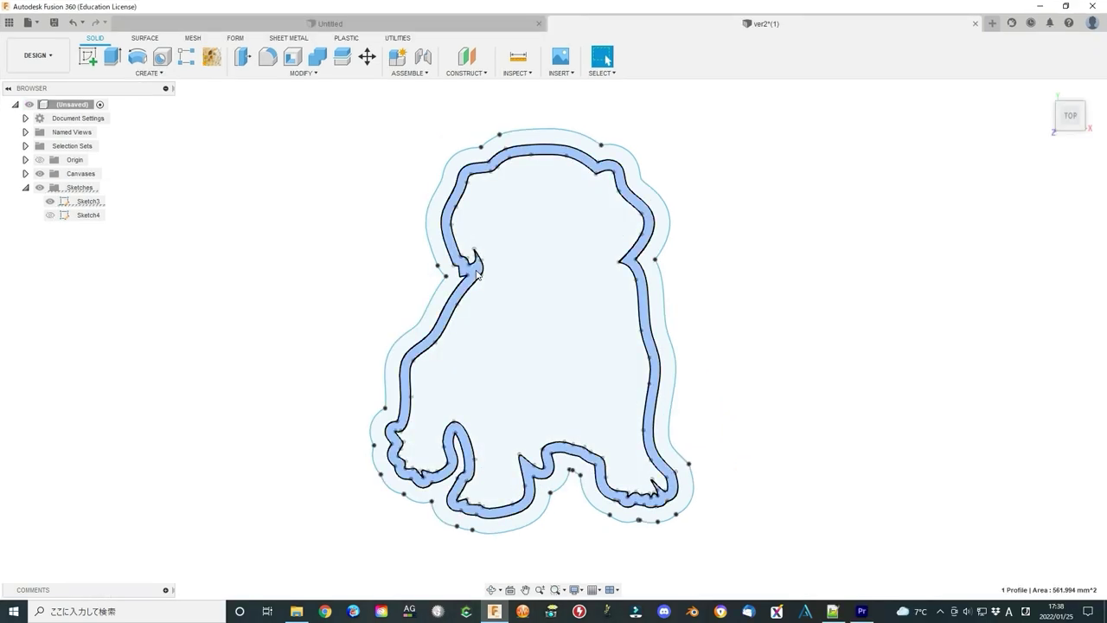
left_click(113, 57)
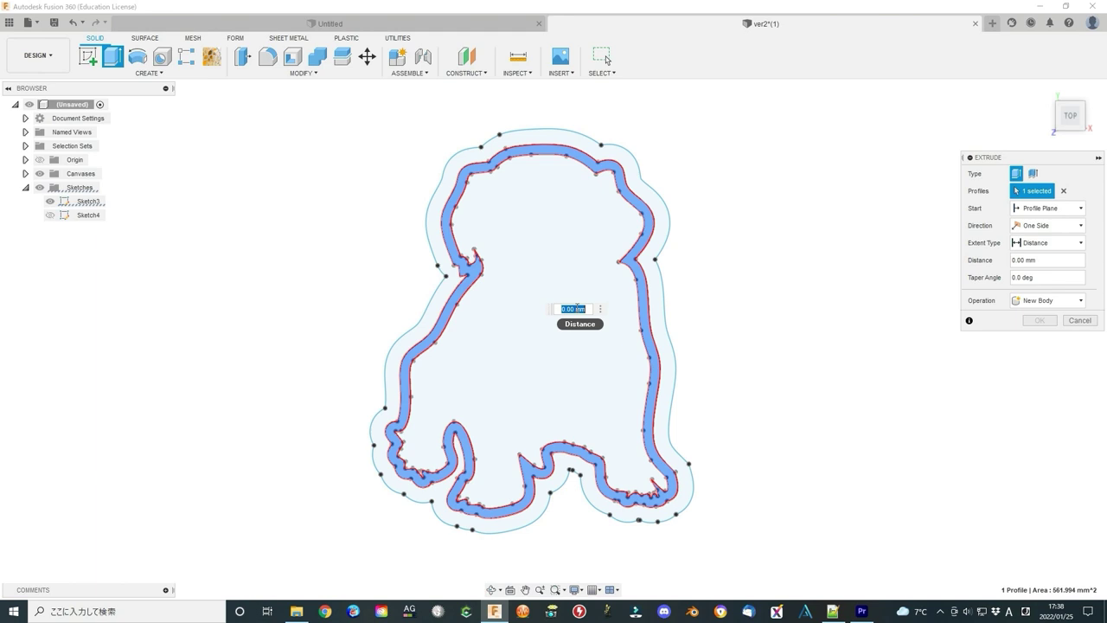
type("20")
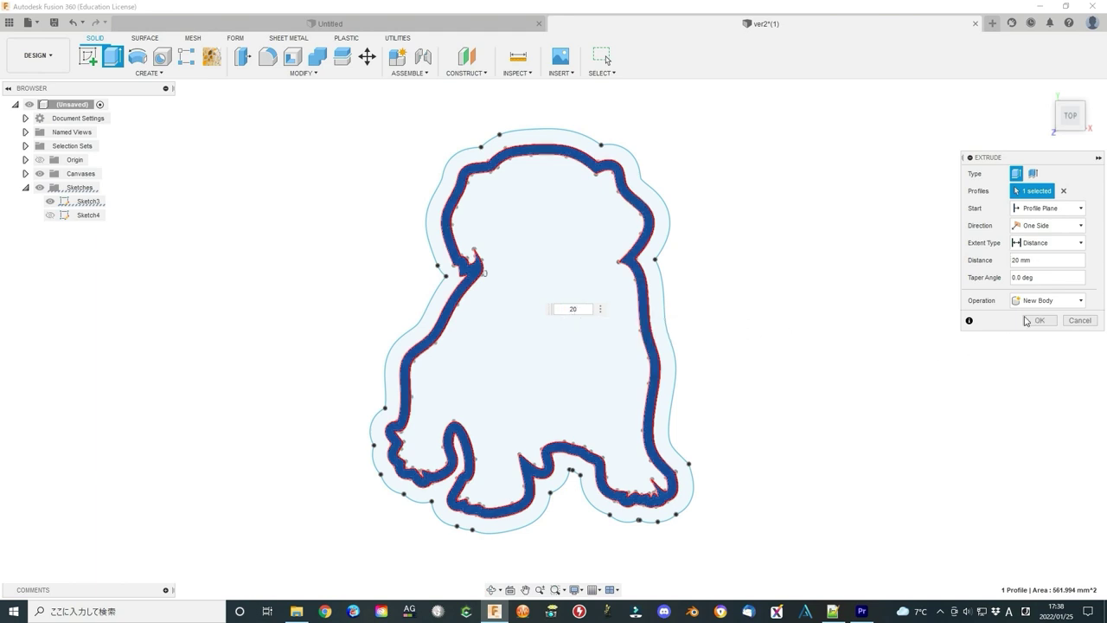
left_click(1038, 321)
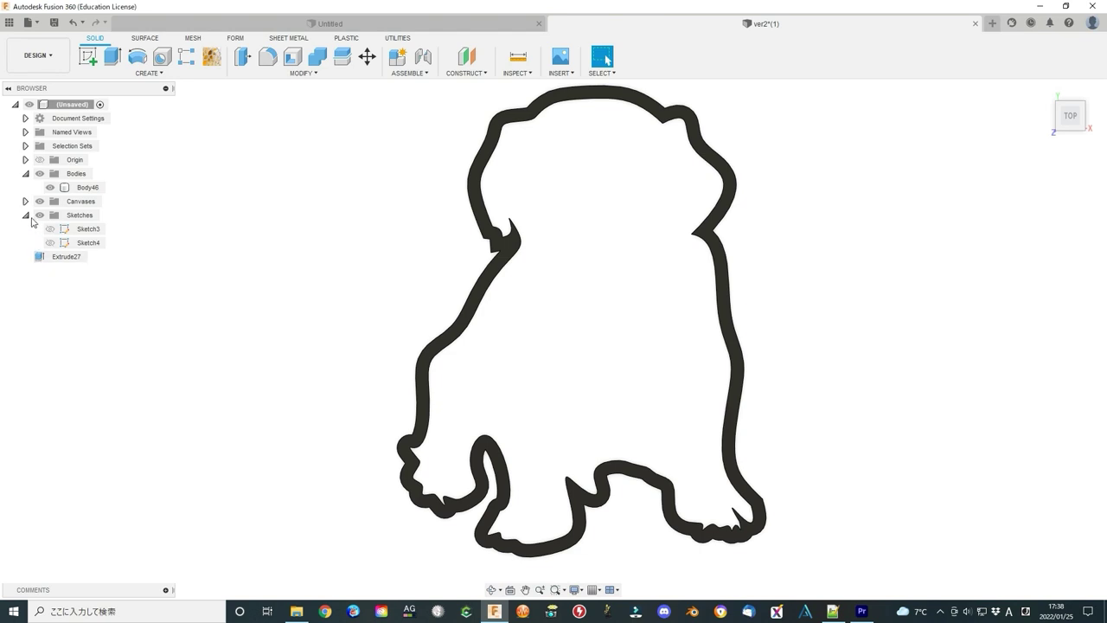
Step: Show Sketch3 again and extrude the outer band around the cutter wall by 3 mm, joined to the body
left_click(50, 230)
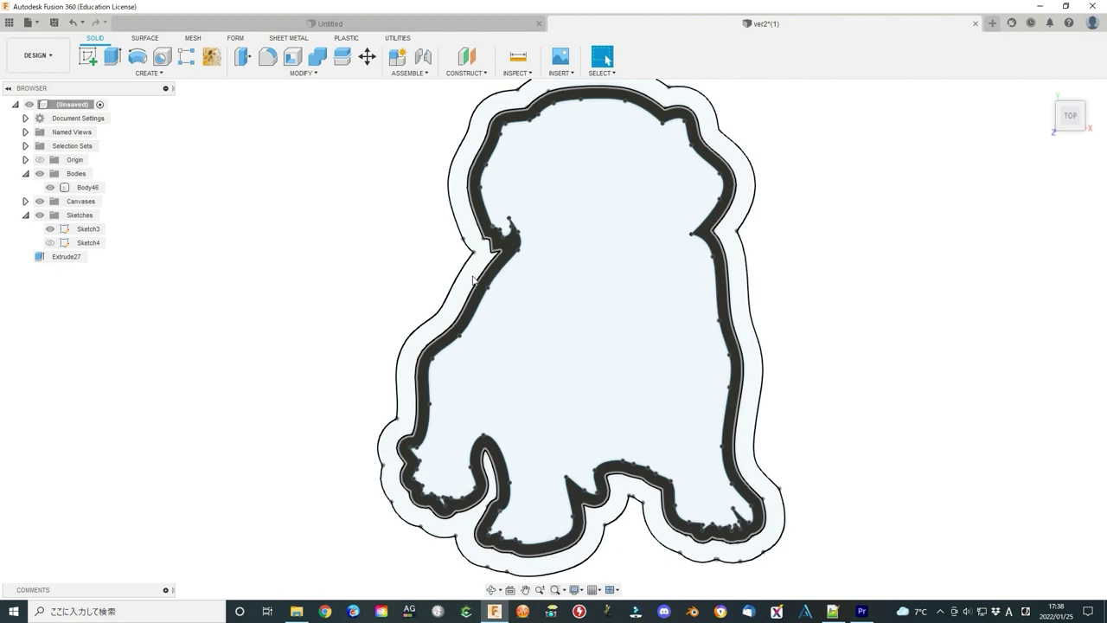
left_click(470, 278)
key("e")
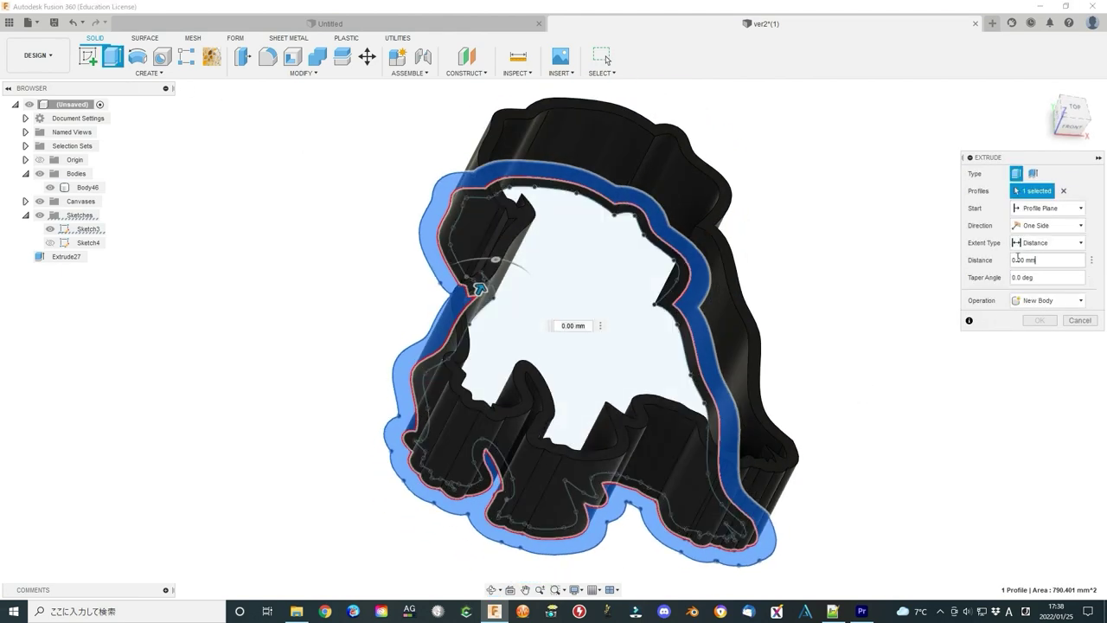
type("3")
middle_click_drag(571, 371, 835, 322, "shift")
left_click(1033, 303)
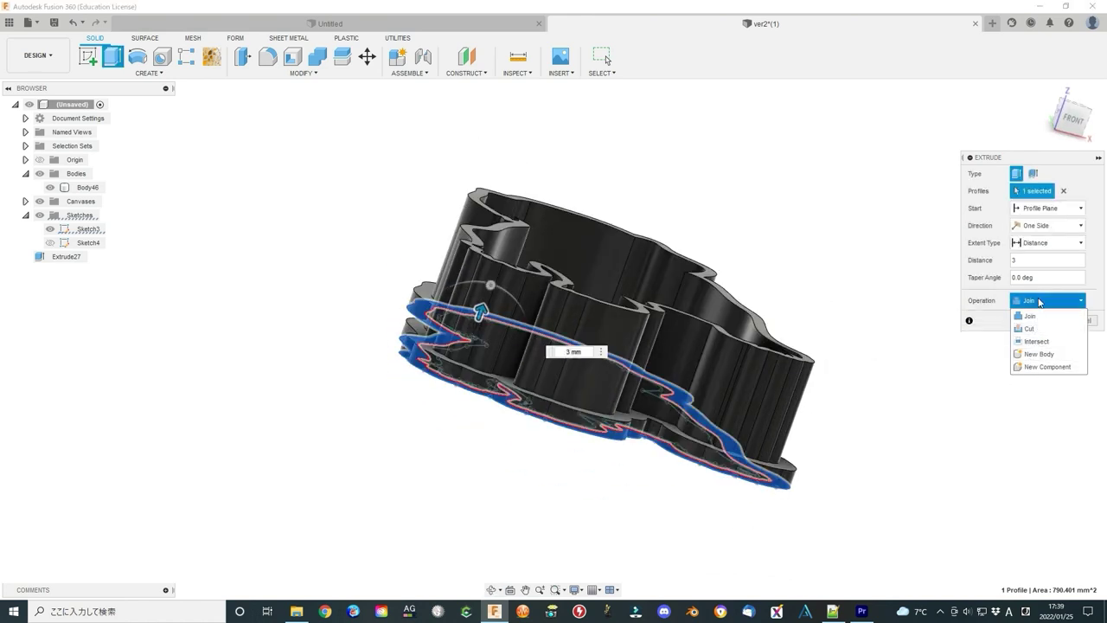
left_click(1040, 302)
left_click(1041, 321)
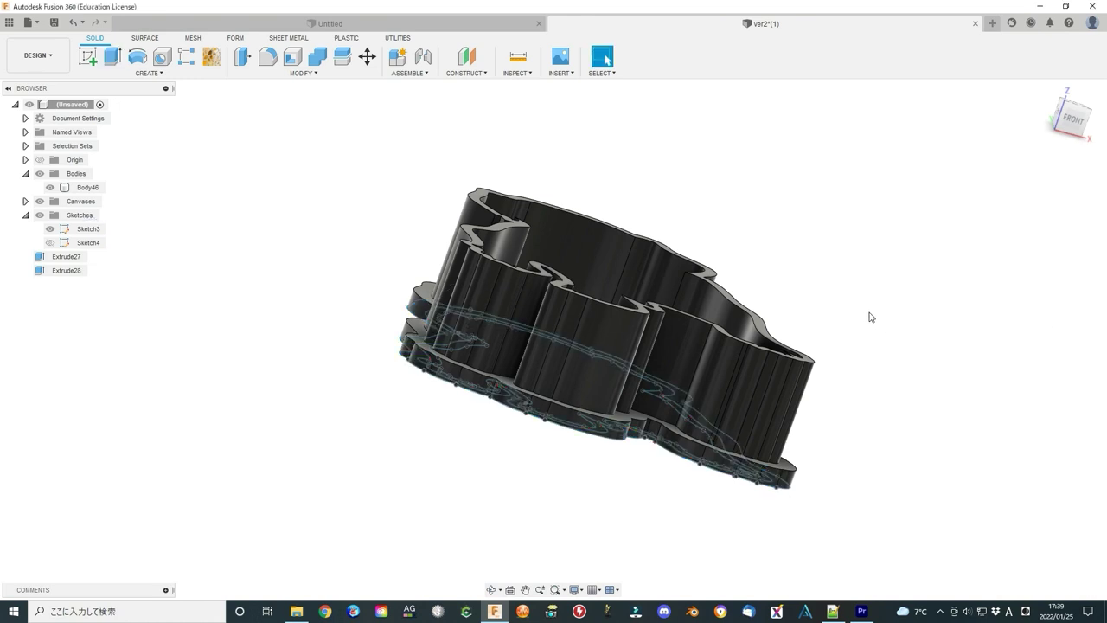
Step: Apply a yellow-orange appearance to the cutter body and view it from the top
middle_click_drag(715, 435, 871, 469, "shift")
key("a")
left_click_drag(947, 258, 747, 267)
left_click(1082, 563)
middle_click_drag(851, 460, 1009, 223, "shift")
left_click(1071, 116)
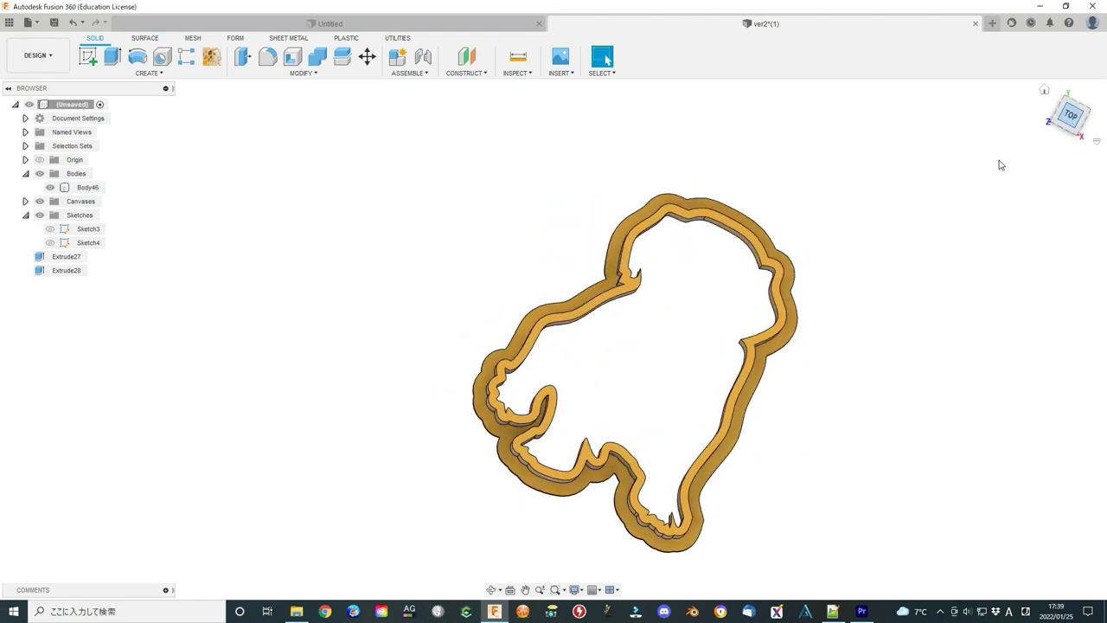
Step: Show the puppy canvas and Sketch3 together with the cutter body
left_click(26, 201)
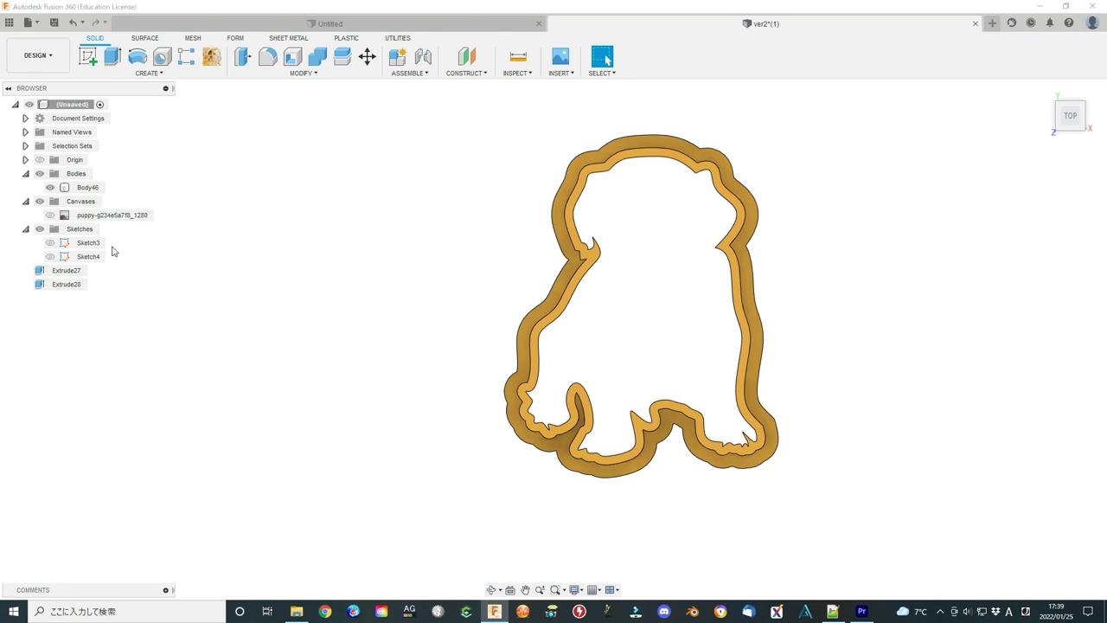
left_click(50, 214)
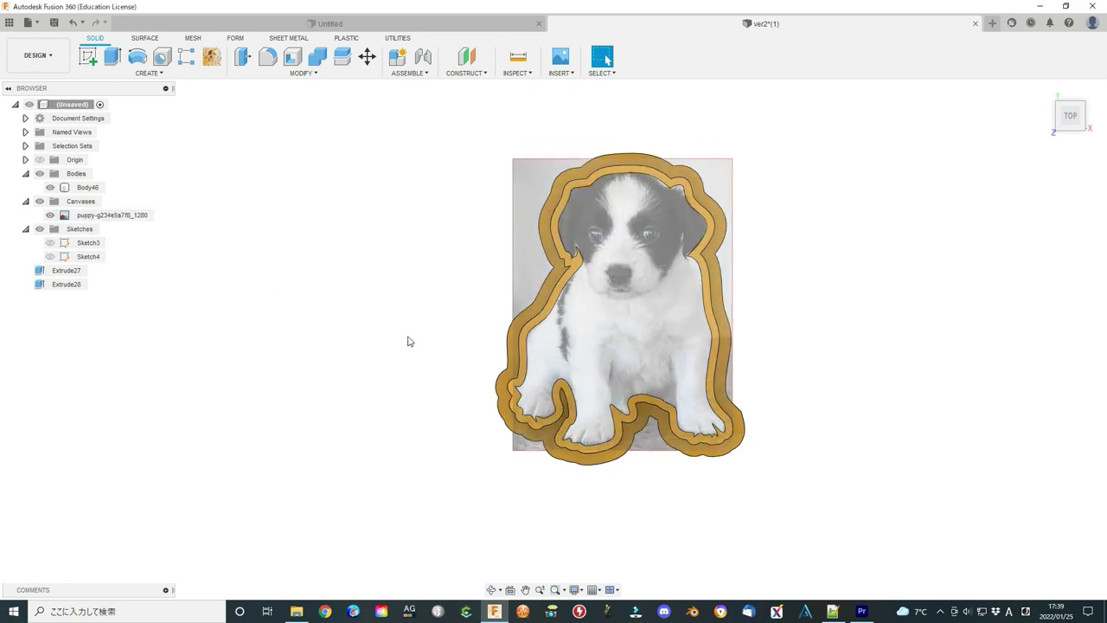
middle_click_drag(409, 341, 352, 333)
left_click(51, 216)
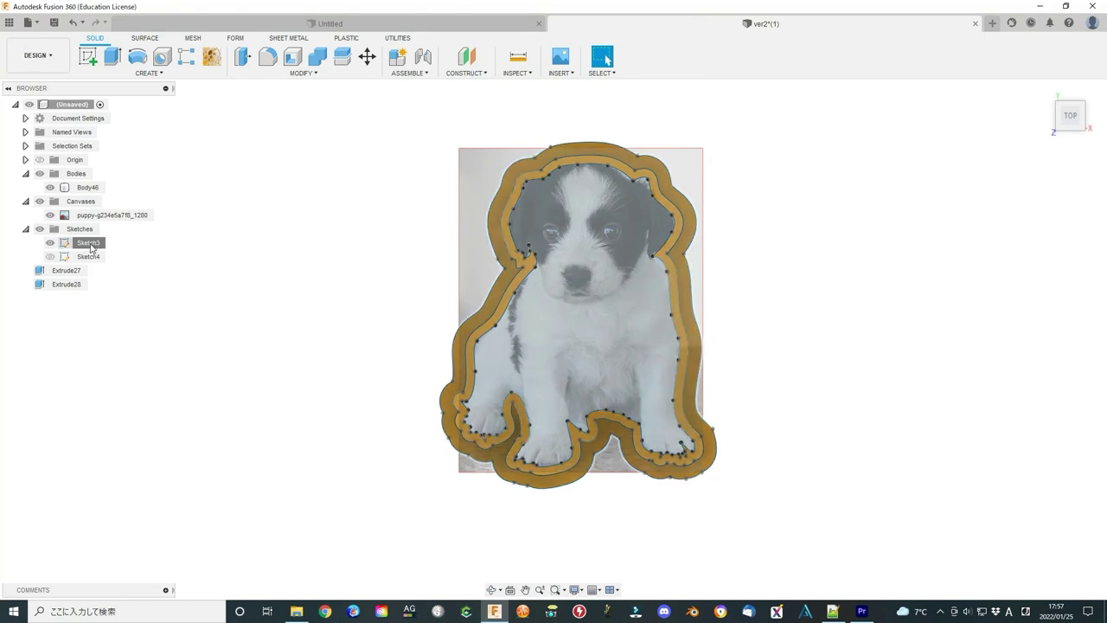
Step: Edit Sketch3 and offset the original dog outline inward by 2 mm
right_click(91, 248)
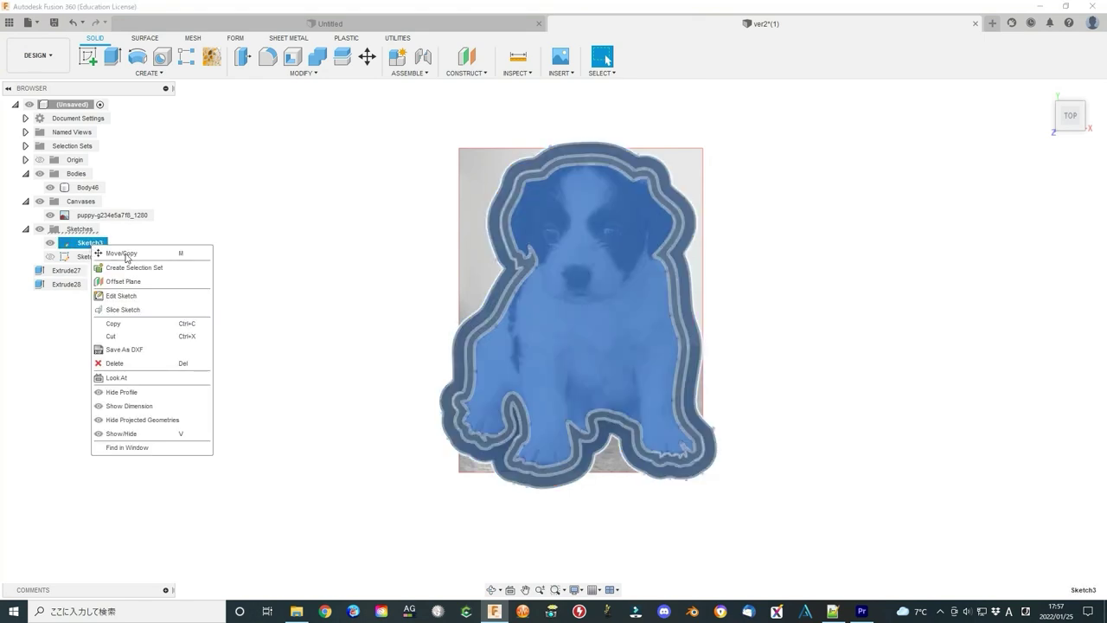
left_click(122, 296)
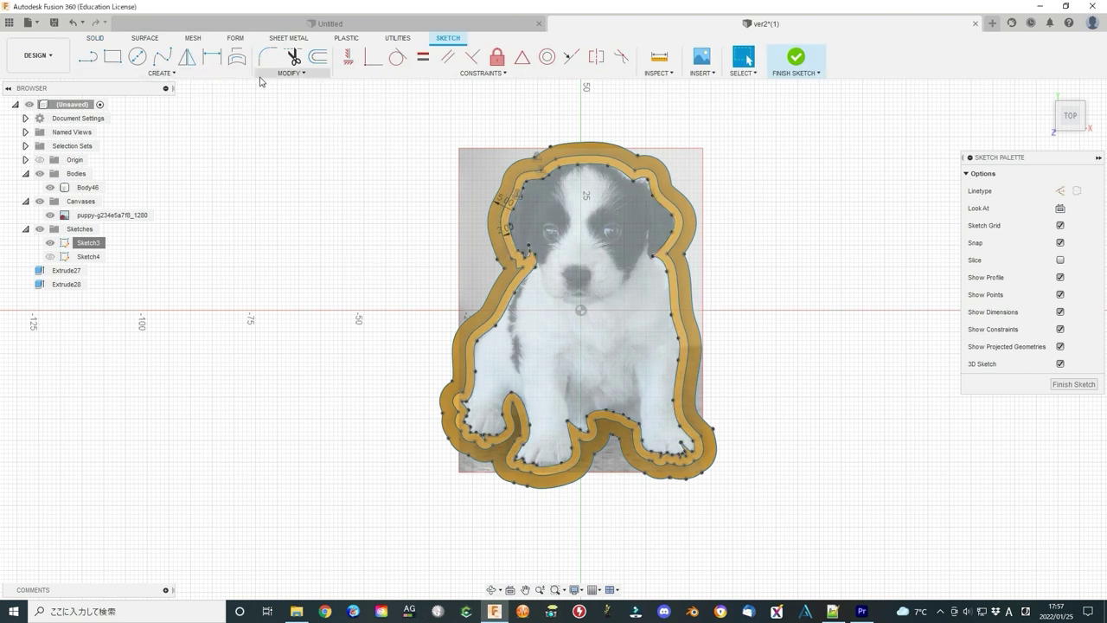
left_click(289, 73)
left_click(288, 163)
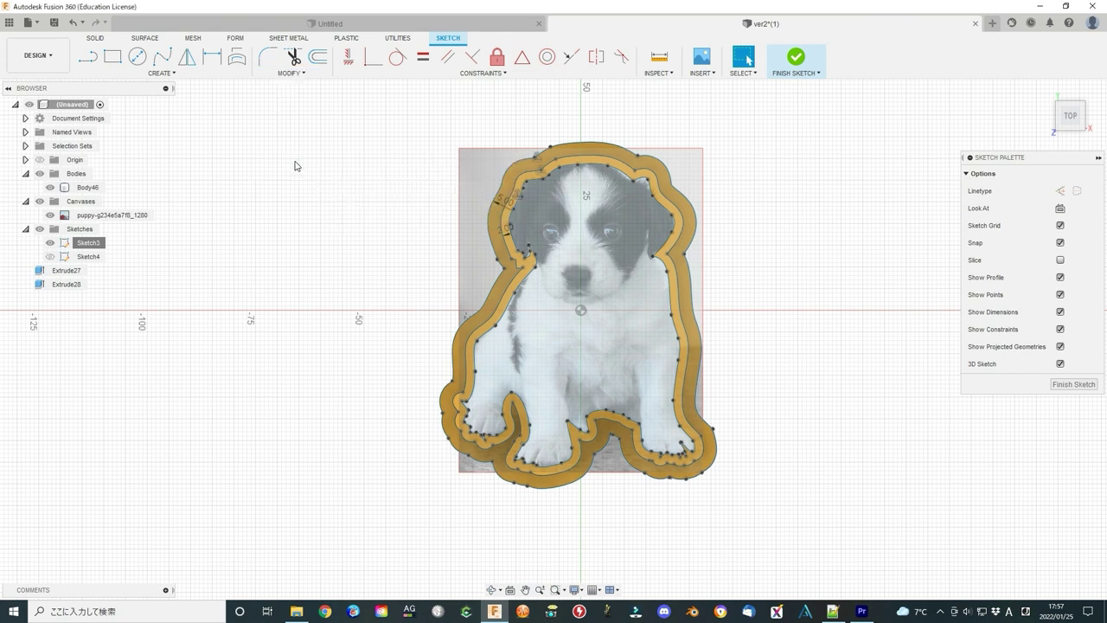
left_click(530, 278)
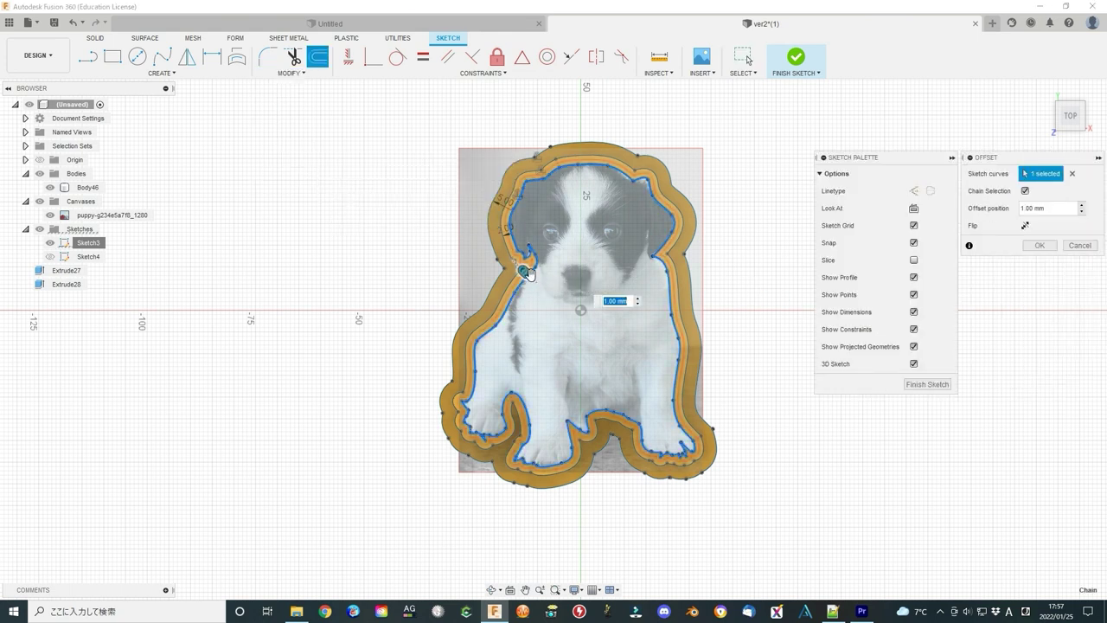
left_click(1026, 227)
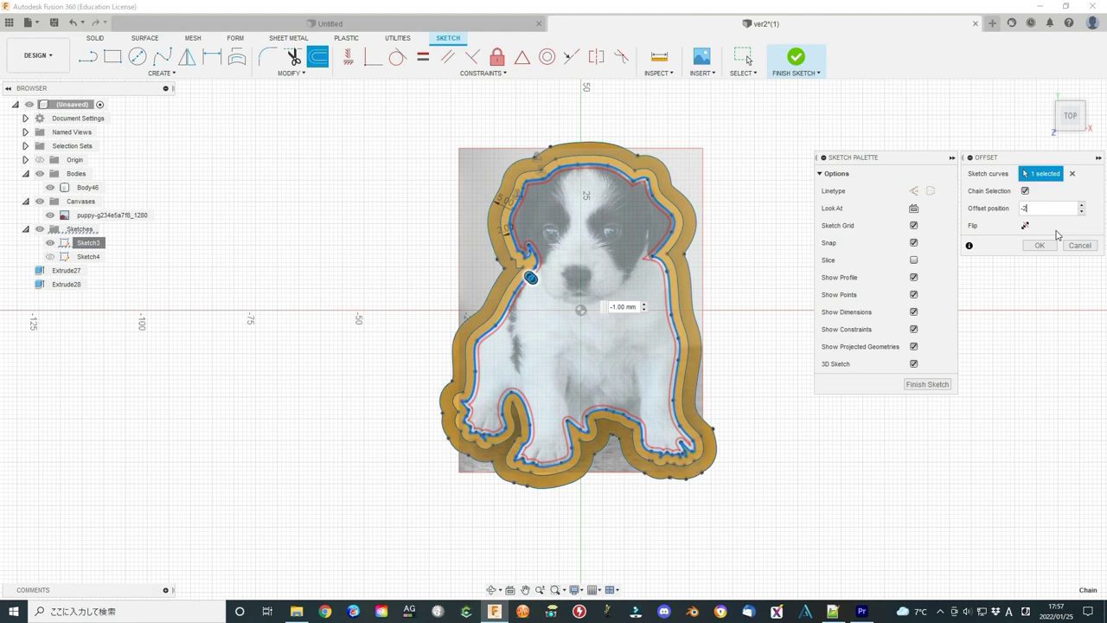
left_click(1040, 246)
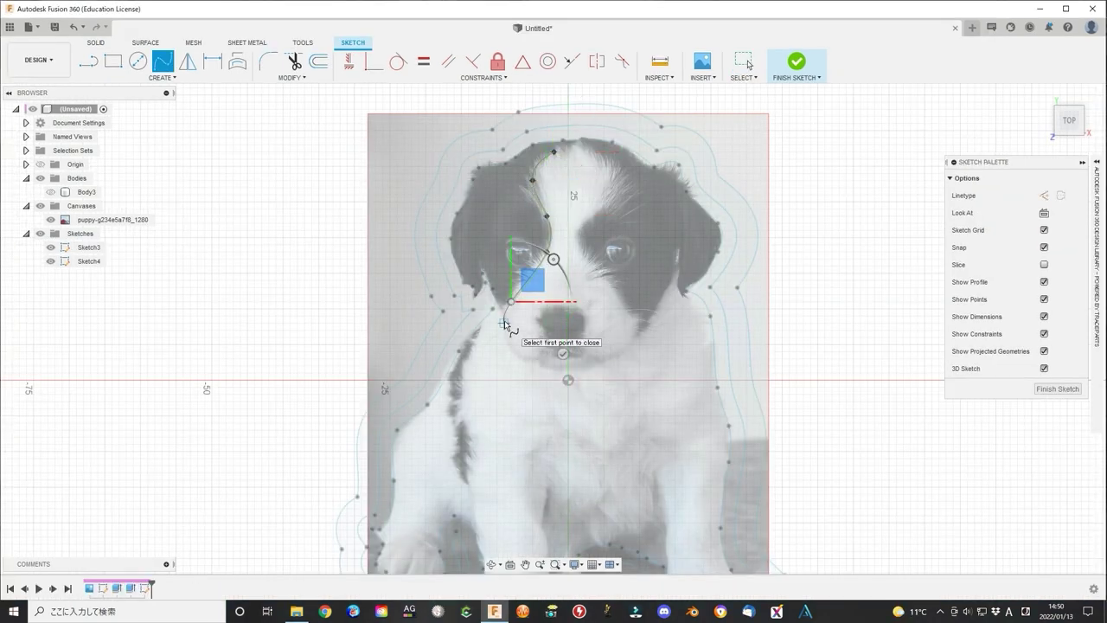
Step: Trace the left edge of the white blaze and the underside of the muzzle with a spline, ending beside the right eye
right_click(580, 276)
left_click(589, 242)
left_click(482, 351)
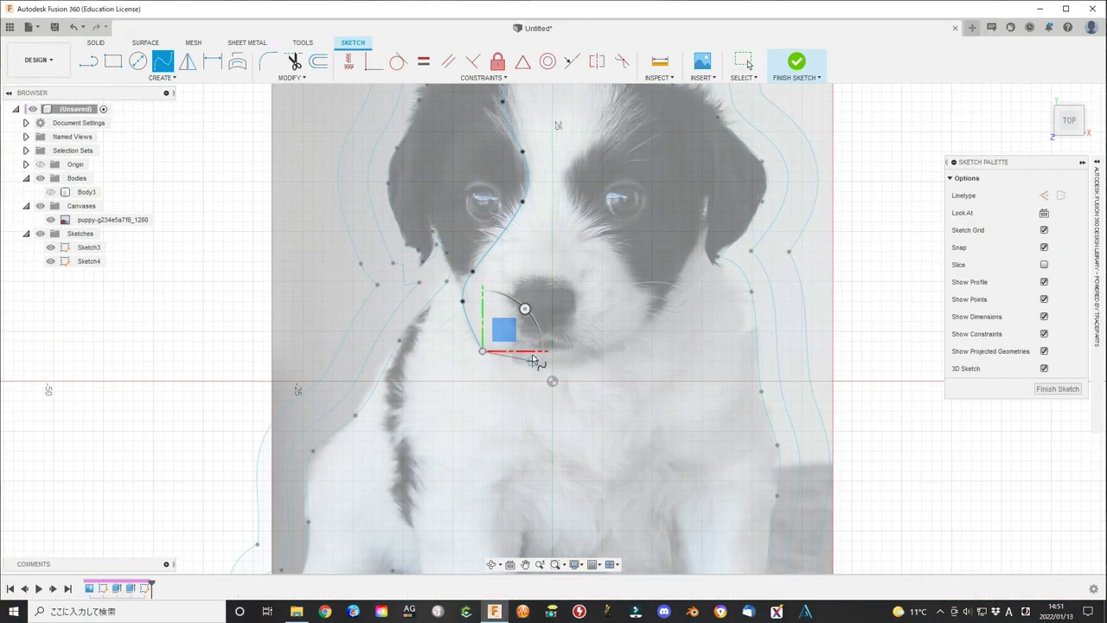
left_click(520, 341)
left_click(602, 352)
left_click(661, 302)
left_click(702, 231)
key("Escape")
Step: Continue the spline up the right edge of the white blaze to the puppy's forehead
scroll(704, 333, "down", 2)
left_click_drag(702, 258, 635, 270)
left_click(605, 228)
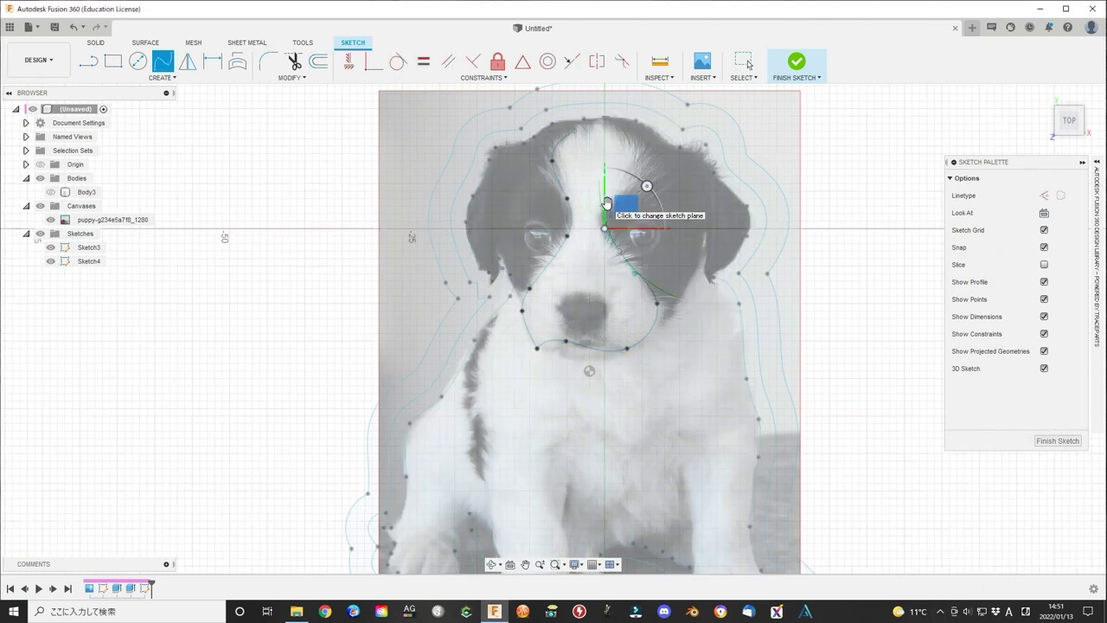
left_click(605, 205)
left_click(642, 183)
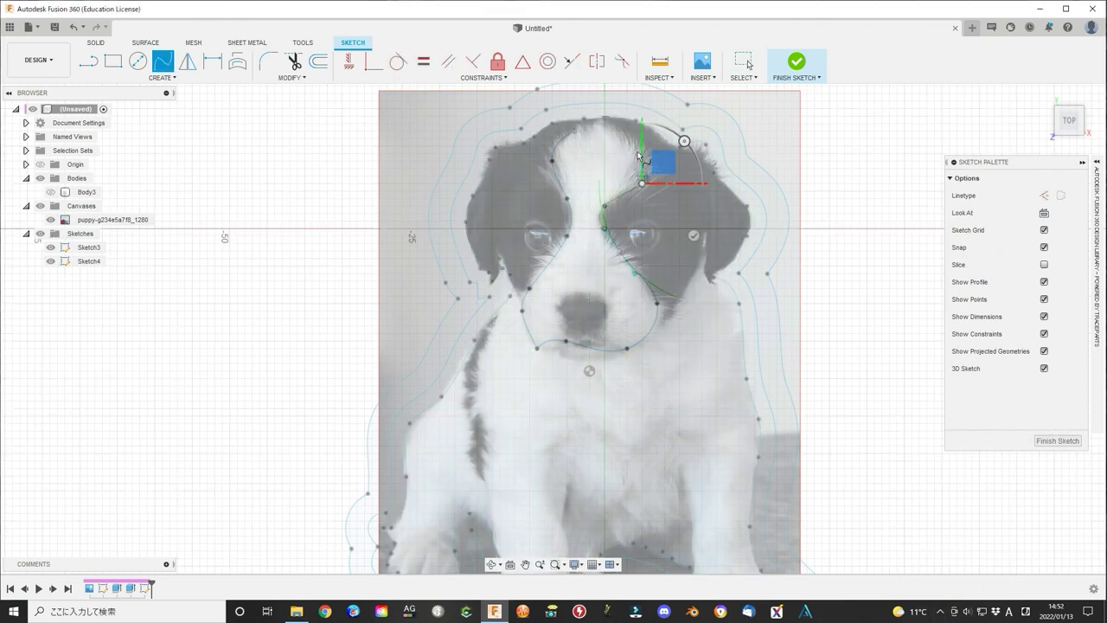
left_click(619, 132)
key("Escape")
Step: Close the blaze outline across the forehead with a short spline joining both sides
left_click(163, 61)
left_click(575, 132)
left_click(591, 122)
left_click(619, 131)
key("Escape")
Step: Adjust the fit points and tangents of the blaze outline at the forehead and beside the right eye to smooth it
scroll(576, 114, "up", 5)
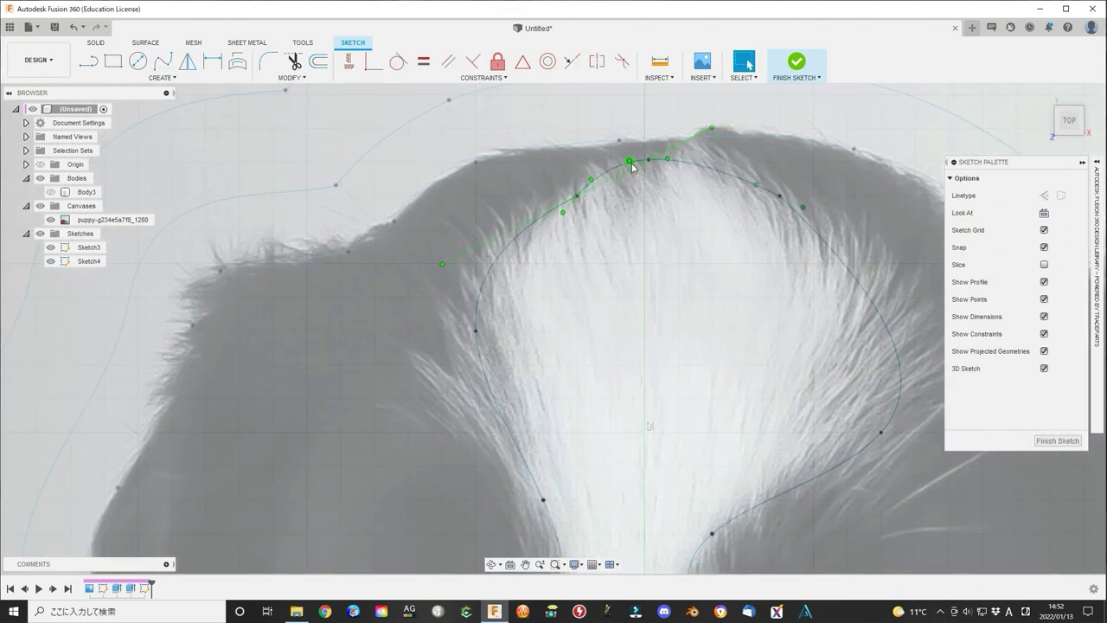
left_click(573, 204)
scroll(574, 204, "down", 2)
middle_click_drag(674, 481, 653, 282)
left_click_drag(636, 274, 635, 284)
scroll(661, 346, "down", 3)
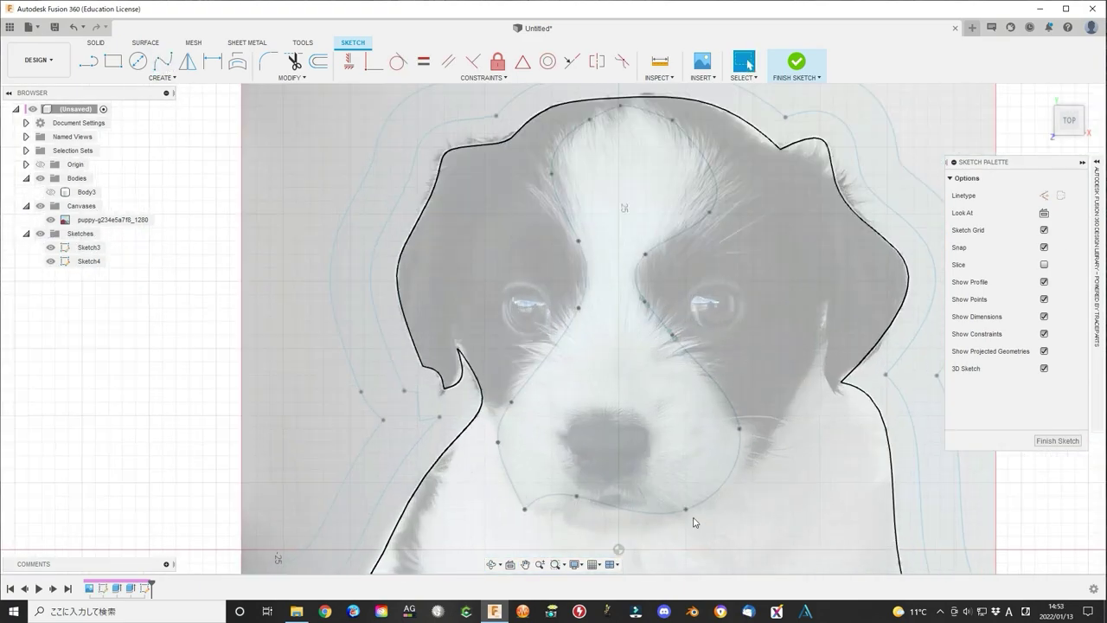
Step: Reshape the spline along the muzzle's lower edge with additional fit points so it follows the chin
scroll(694, 521, "up", 3)
middle_click_drag(695, 522, 740, 379)
left_click(678, 376)
left_click_drag(678, 376, 676, 355)
left_click(615, 354)
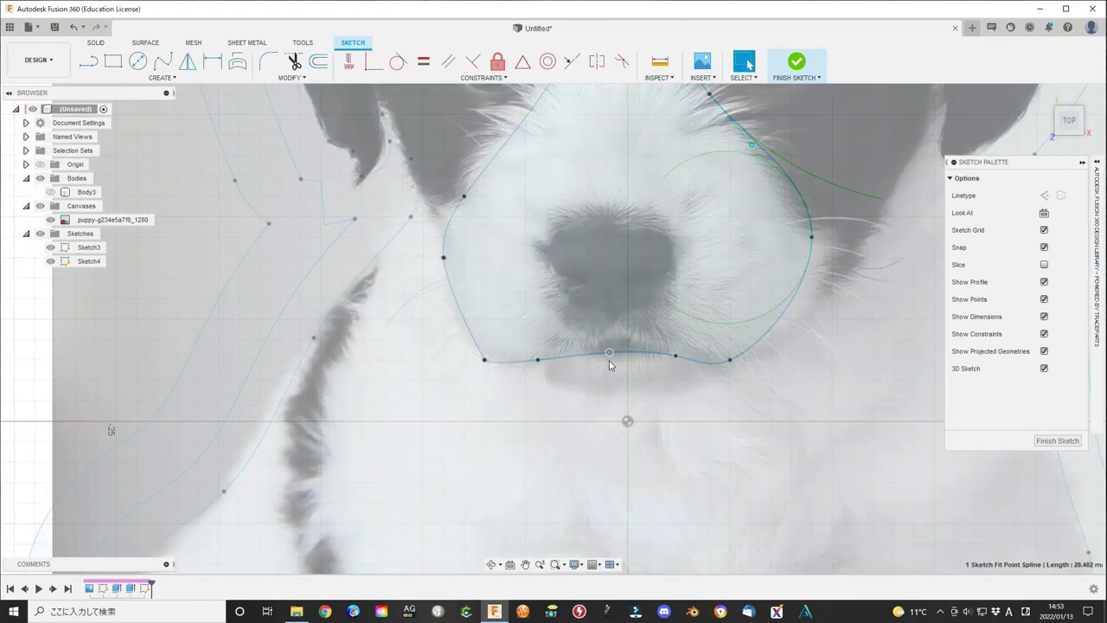
scroll(606, 381, "down", 4)
scroll(591, 399, "up", 3)
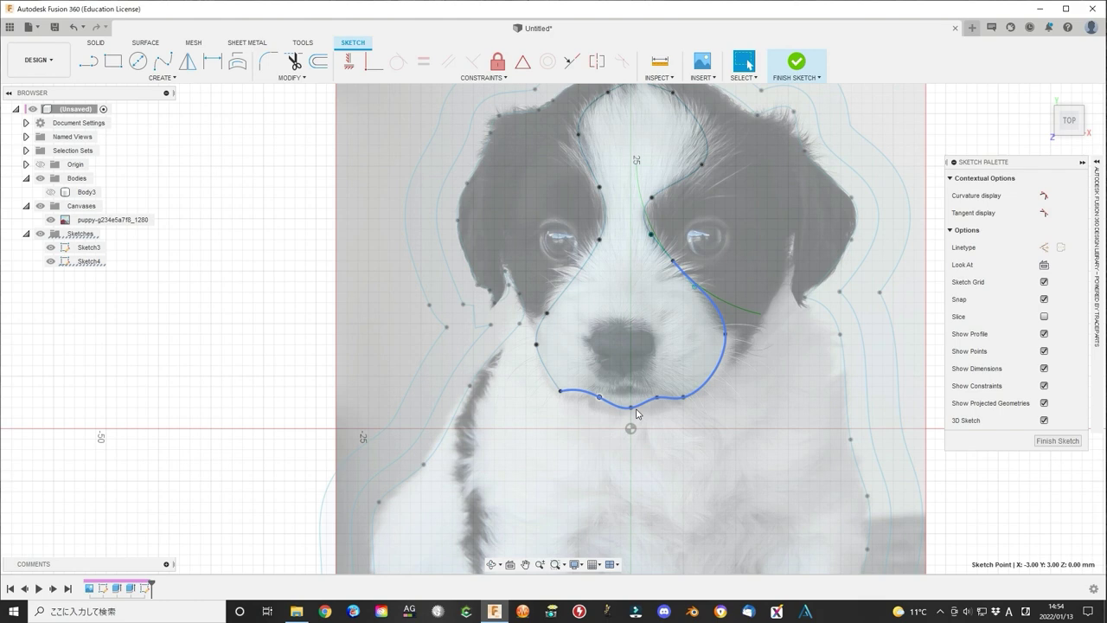
left_click_drag(631, 408, 621, 408)
left_click(137, 61)
scroll(627, 413, "up", 4)
left_click(571, 325)
key("Escape")
Step: Trace the puppy's mouth below the nose with a small closed fit point spline
left_click(162, 77)
left_click(227, 181)
left_click(578, 330)
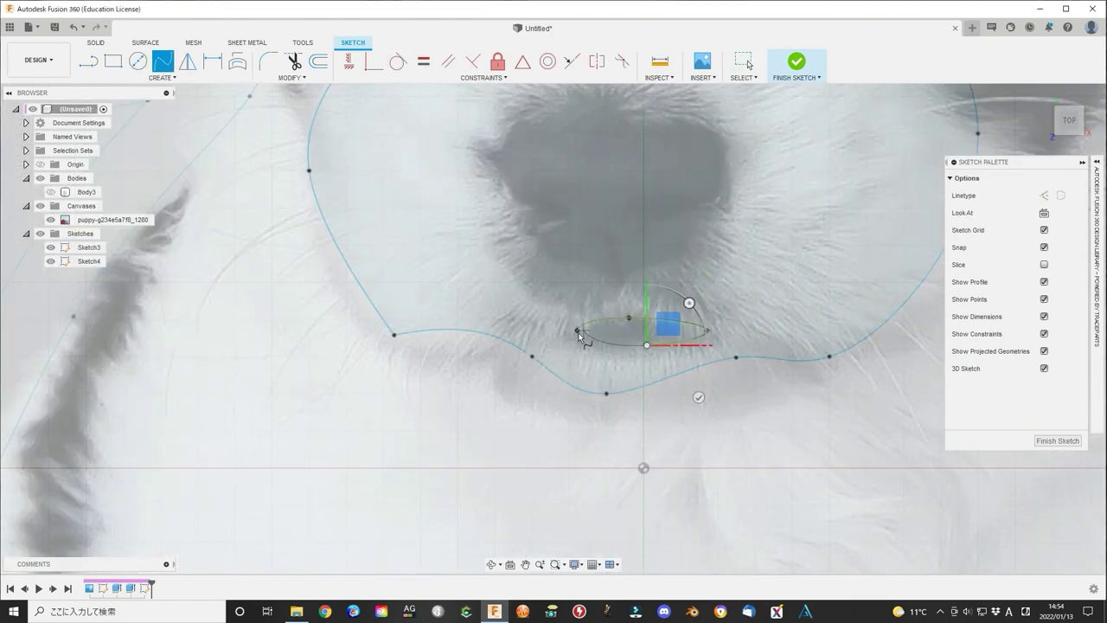
left_click(578, 331)
scroll(678, 405, "down", 3)
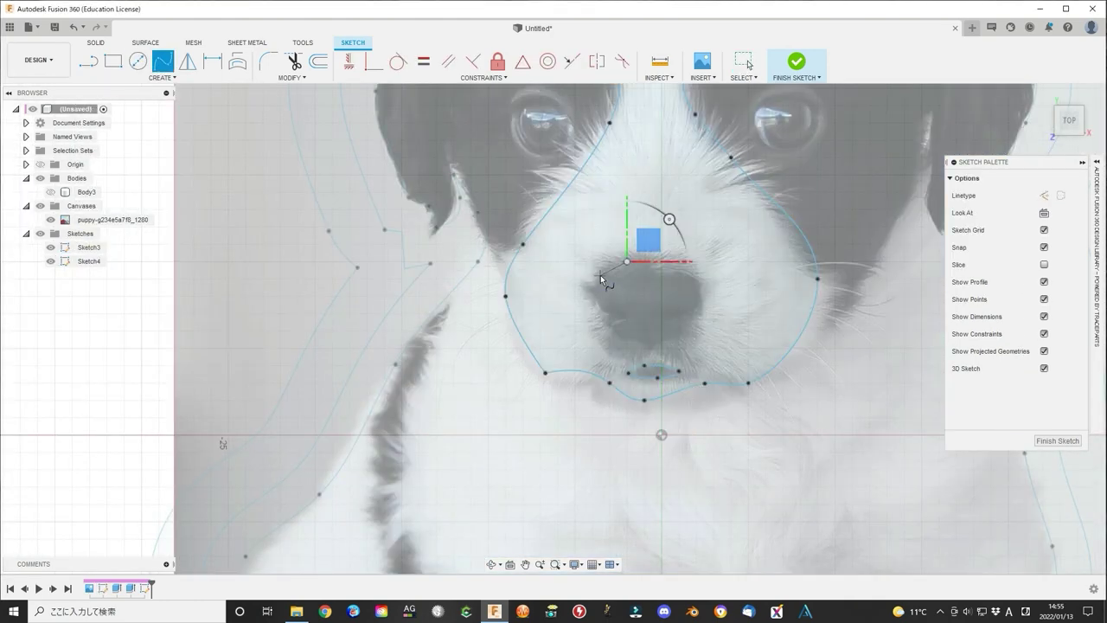
Step: Trace the outline of the puppy's nose with a closed spline
left_click(595, 283)
left_click(605, 310)
left_click(644, 342)
left_click(704, 305)
left_click(692, 269)
left_click(653, 261)
left_click(627, 261)
scroll(718, 380, "down", 4)
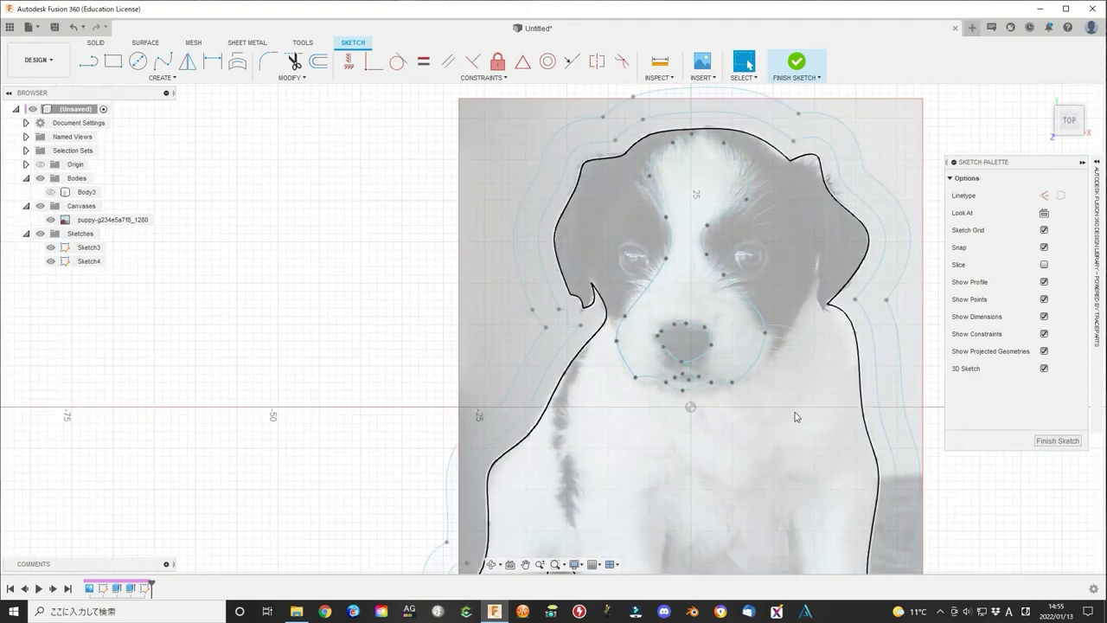
Step: Trace the puppy's eyes with closed splines
scroll(781, 417, "up", 3)
scroll(786, 460, "down", 2)
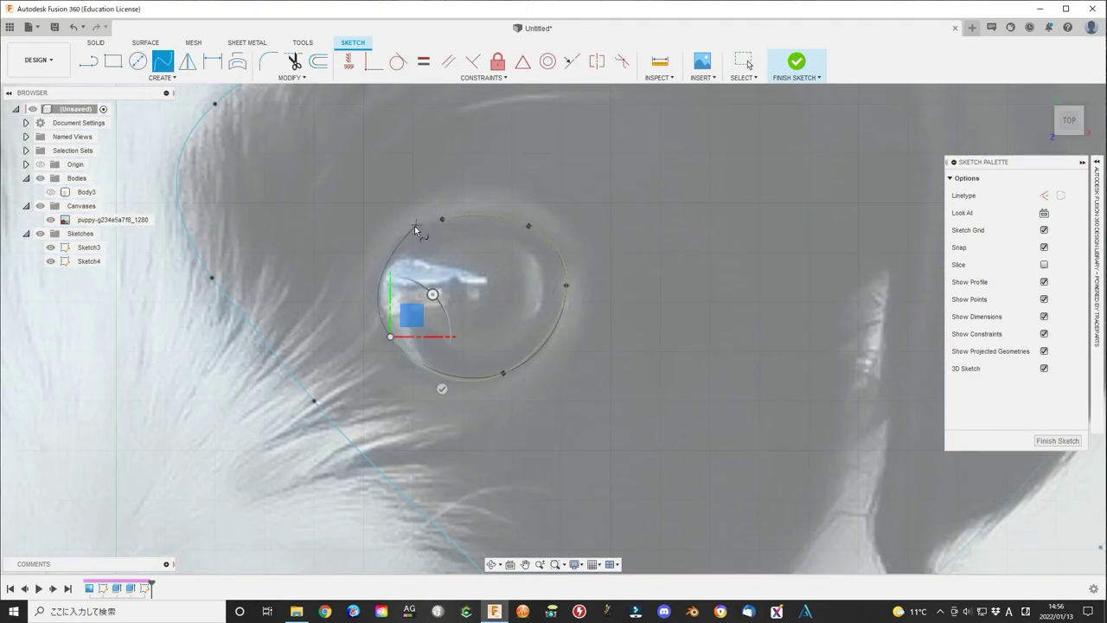
left_click(417, 226)
scroll(648, 396, "down", 6)
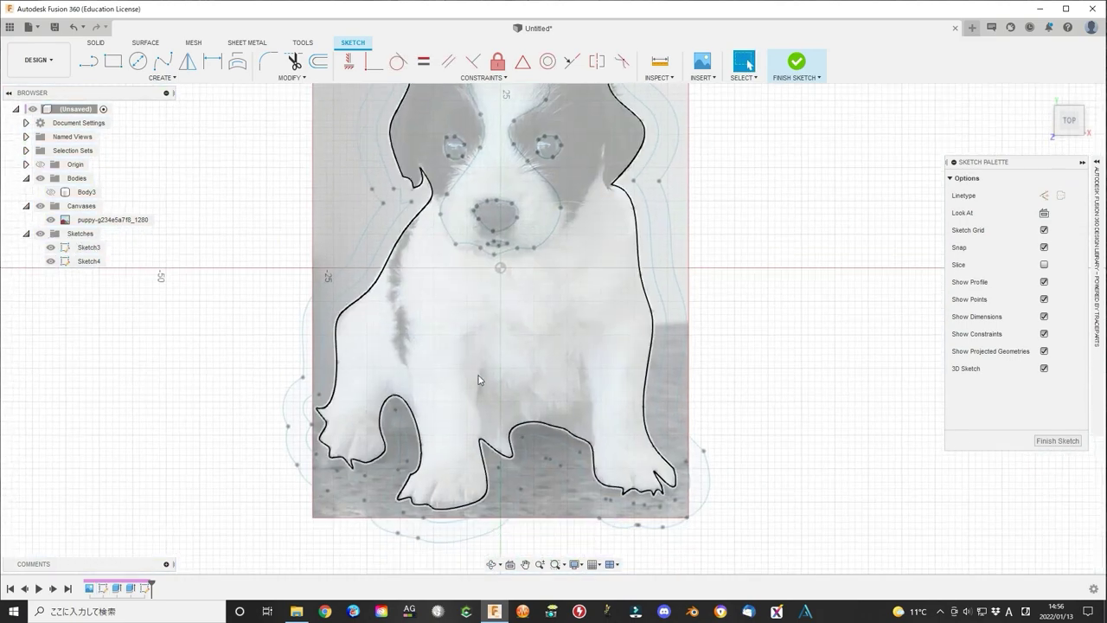
Step: Trace the shaded areas beside the inner edges of both front legs with closed splines
left_click(163, 61)
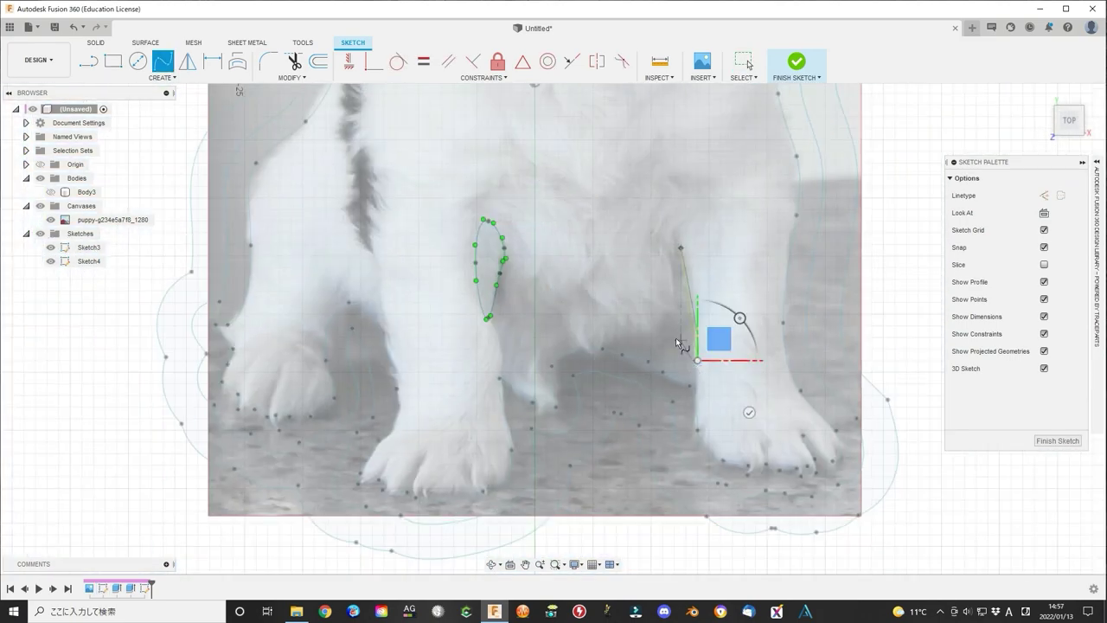
left_click(645, 331)
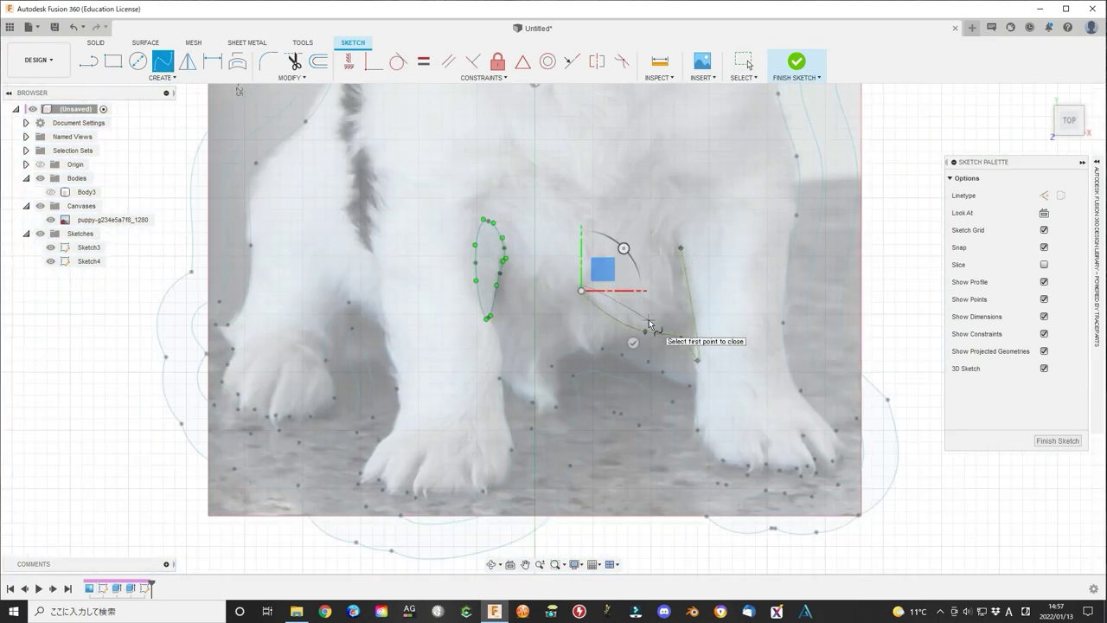
left_click(582, 290)
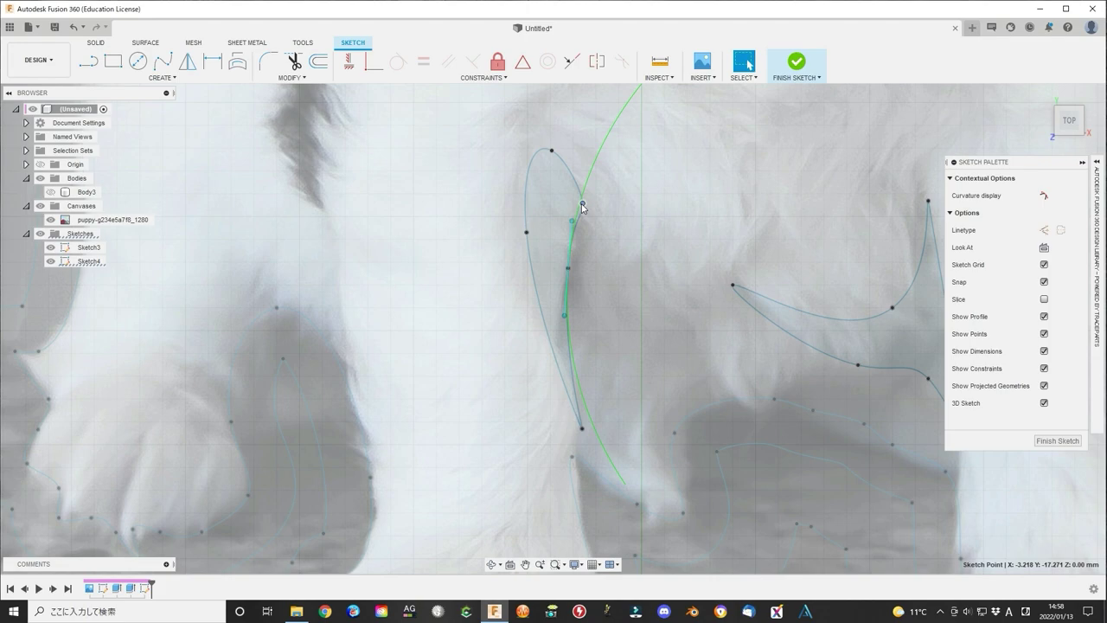
scroll(659, 362, "down", 5)
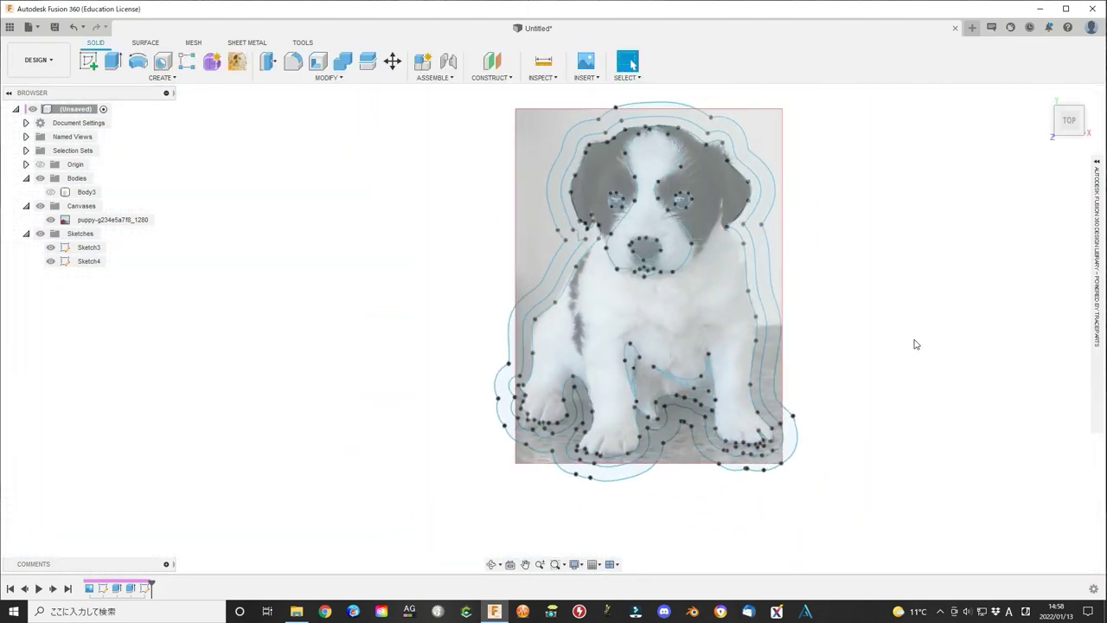
Step: Edit Sketch3 and offset the original dog outline inward for the press shape
right_click(90, 248)
left_click(149, 285)
left_click(565, 292)
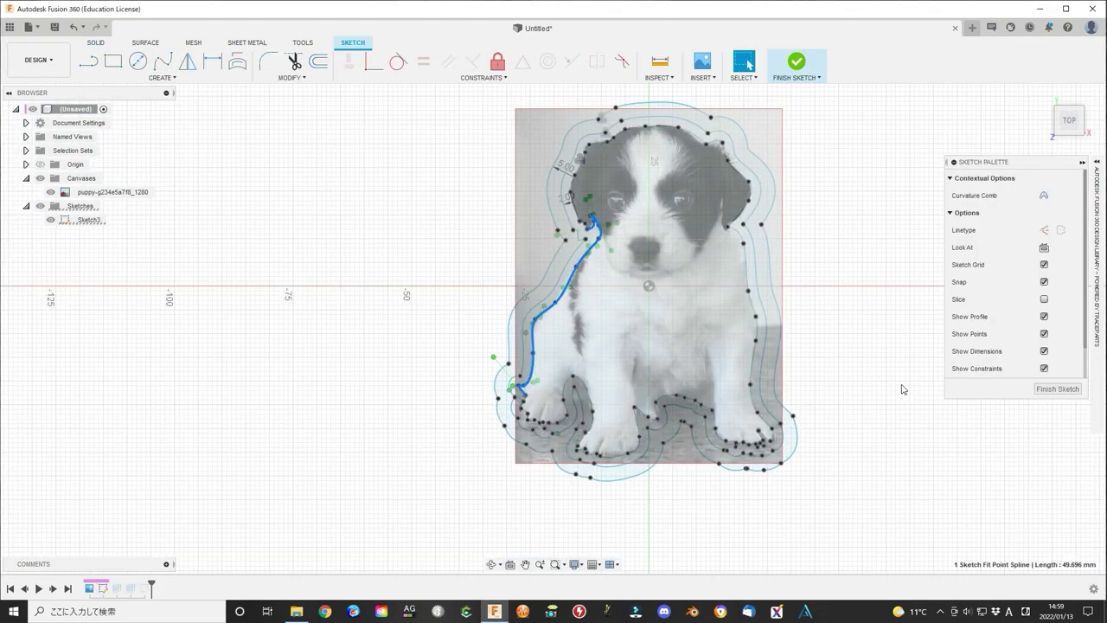
key("o")
left_click(1009, 231)
left_click(1010, 232)
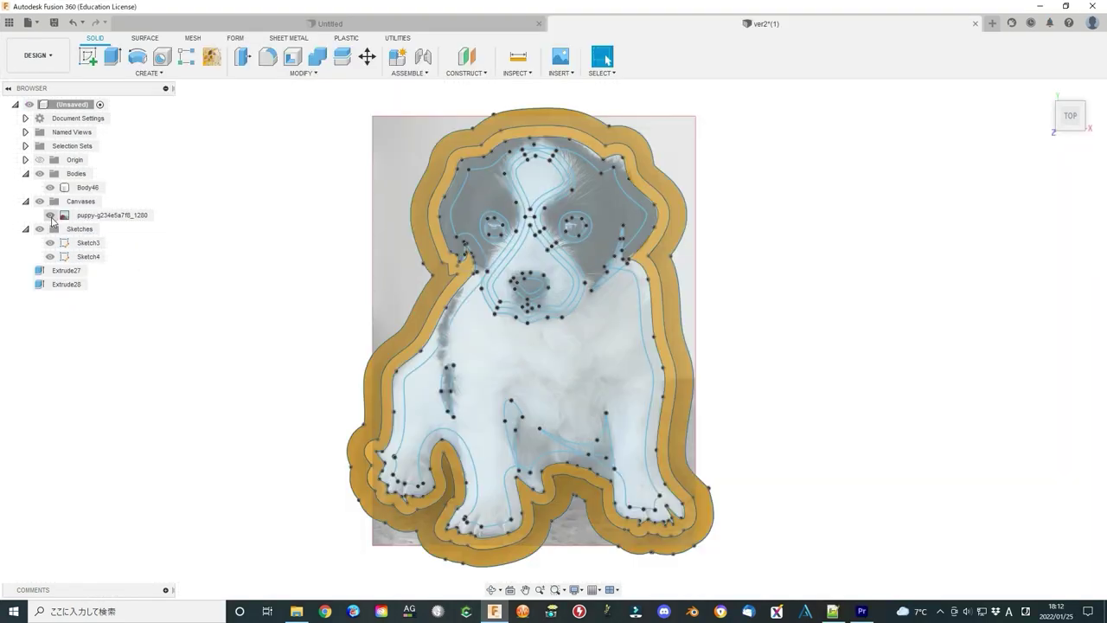
Step: Hide the puppy canvas and inspect the sketch lines with the cutter body temporarily hidden
left_click(50, 216)
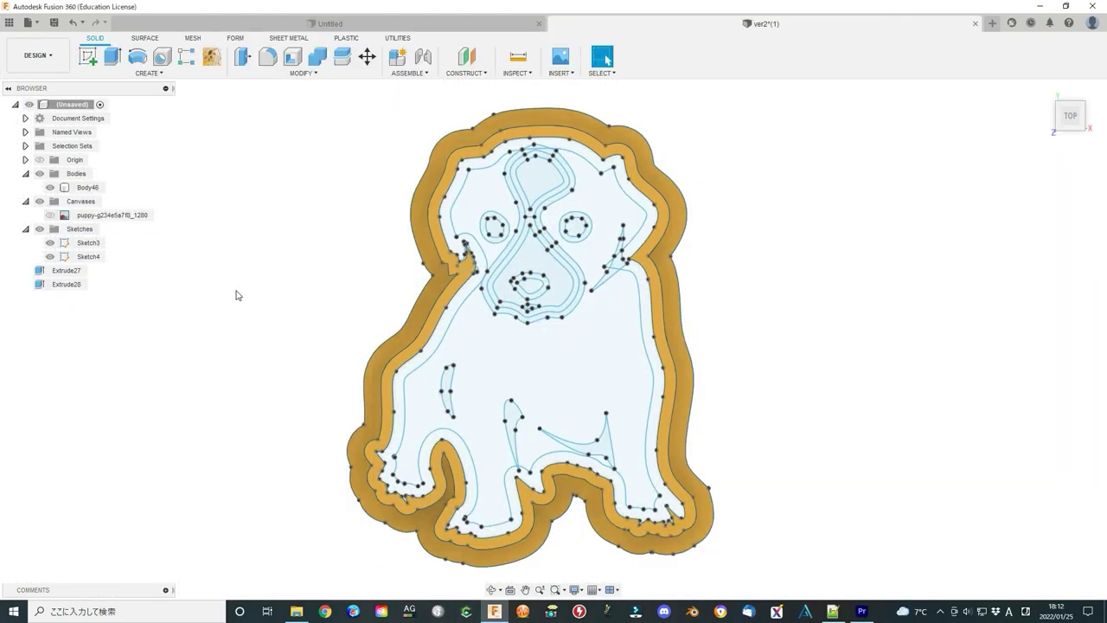
left_click(49, 187)
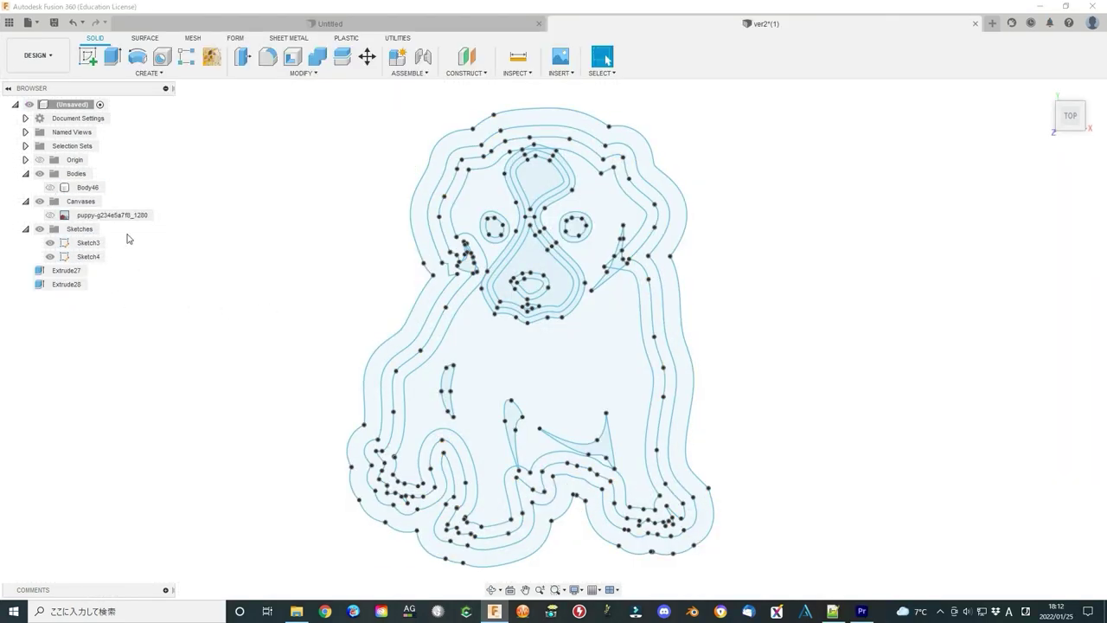
left_click(50, 187)
Step: Extrude the inner dog-shaped profile 3 mm as a new body
left_click(463, 328)
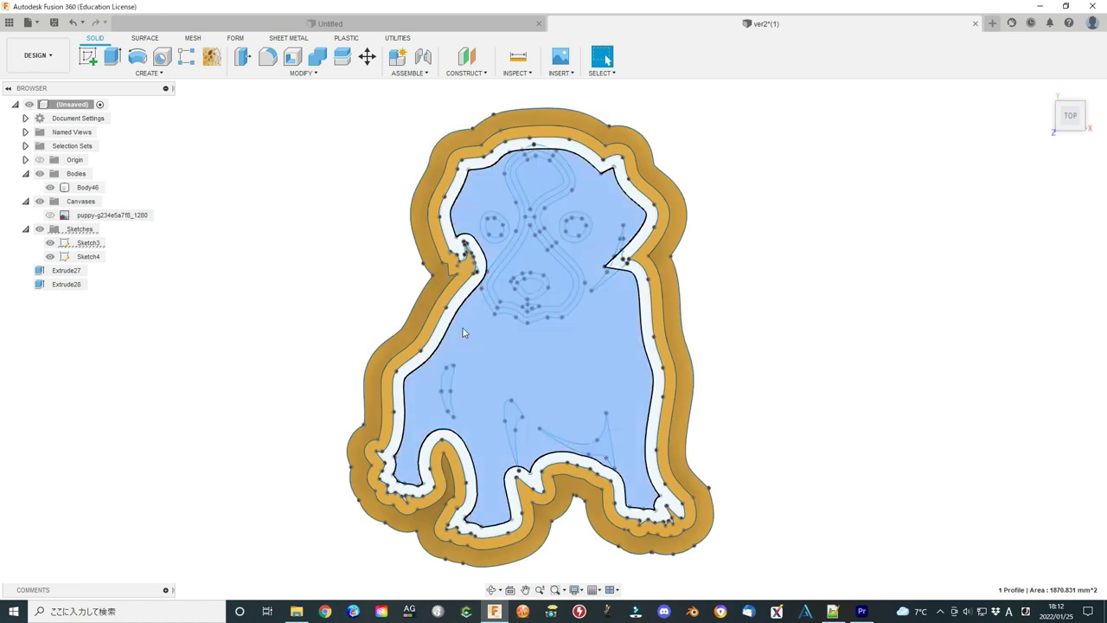
left_click(113, 58)
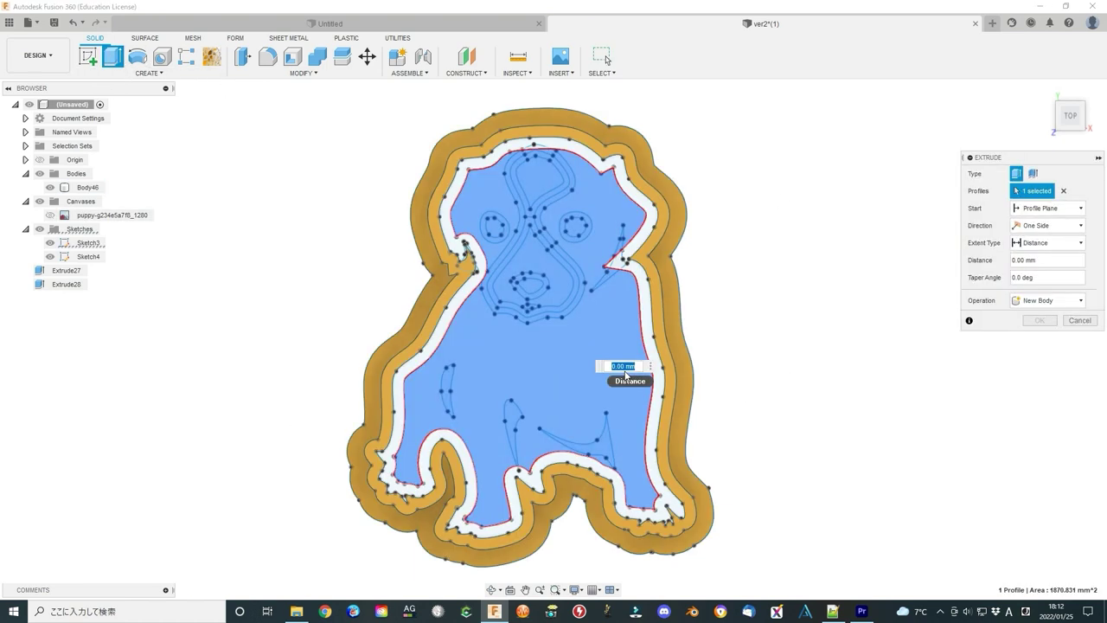
type("3")
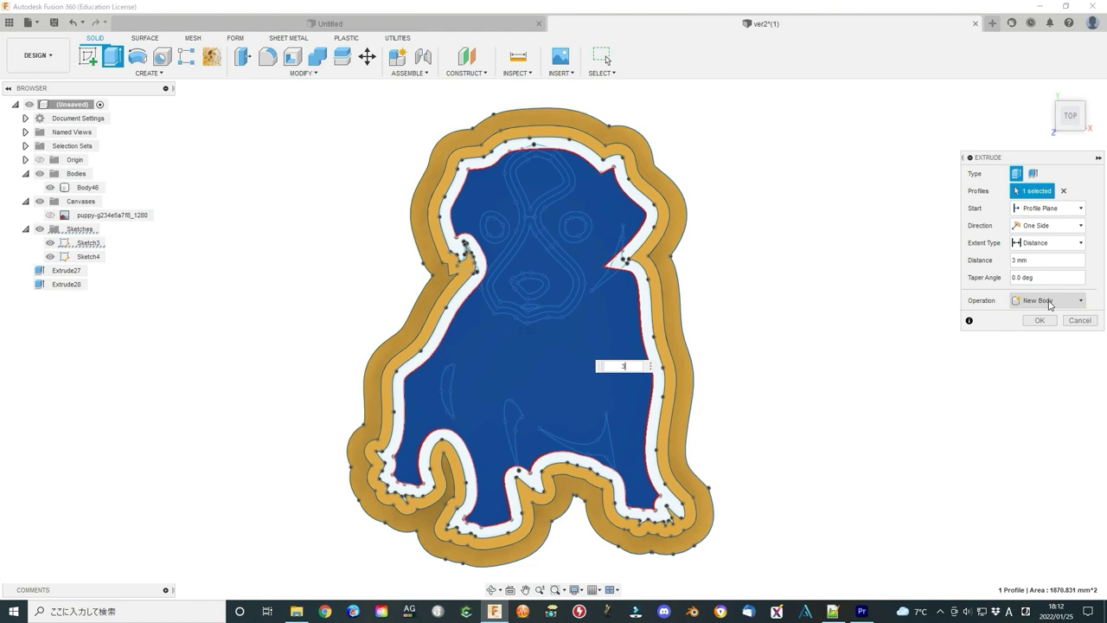
left_click(1051, 305)
left_click(1039, 347)
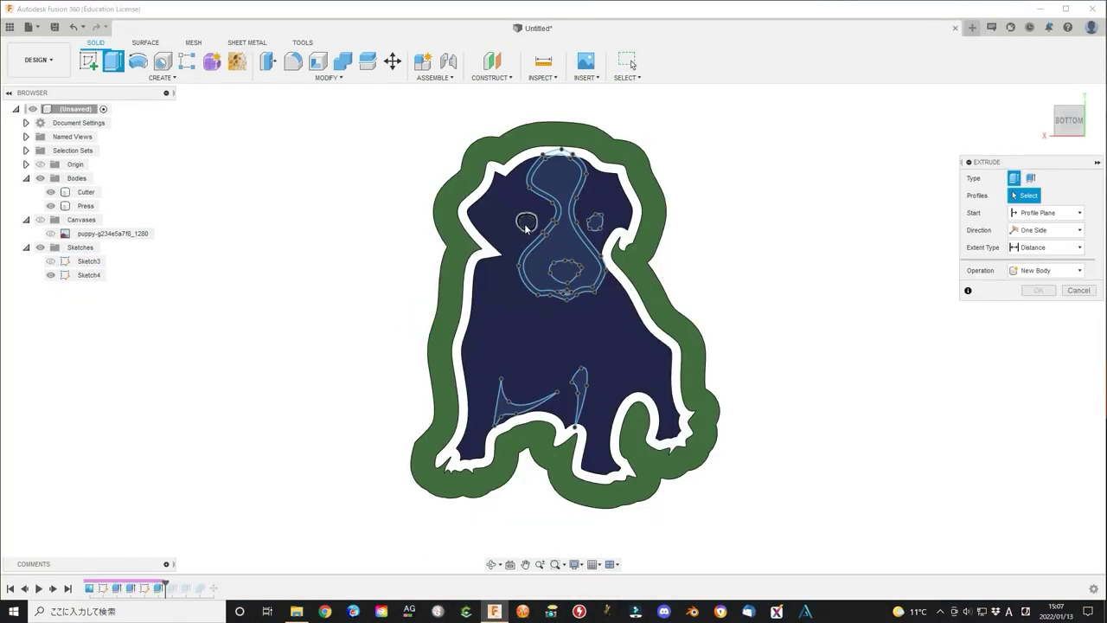
Step: Set up a 5 mm new-body extrusion of the eye, nose and front-leg detail profiles
left_click(526, 223)
left_click(595, 222)
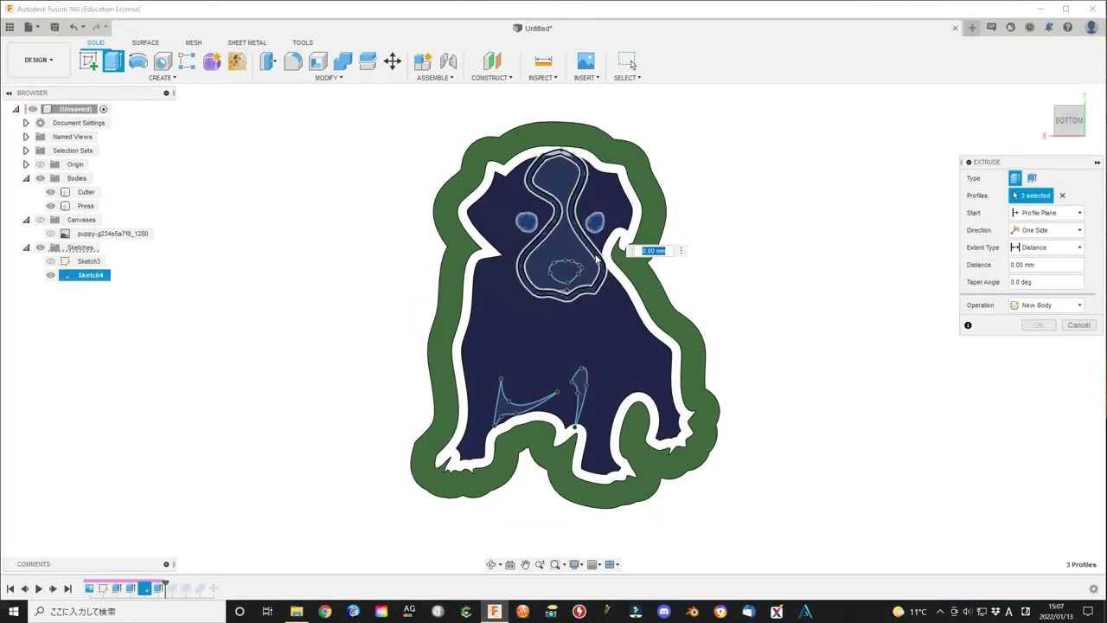
left_click(595, 258)
left_click(567, 271)
left_click(511, 406)
left_click(578, 396)
middle_click_drag(606, 424, 597, 303, "shift")
left_click_drag(588, 303, 588, 330)
left_click(1046, 304)
left_click(1046, 358)
Step: Remove the nose profile from the extrusion and extrude the eye and front-leg details 8 mm as new bodies
middle_click_drag(857, 268, 846, 333, "shift")
left_click_drag(1038, 265, 977, 267)
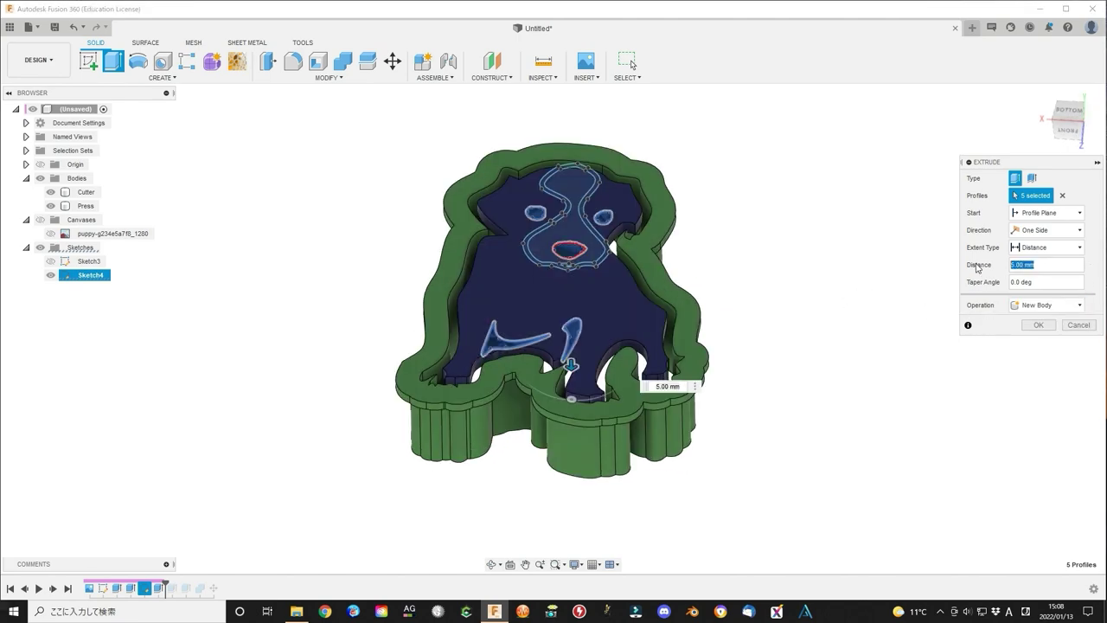
type("7")
middle_click_drag(891, 355, 774, 329, "shift")
left_click(530, 241)
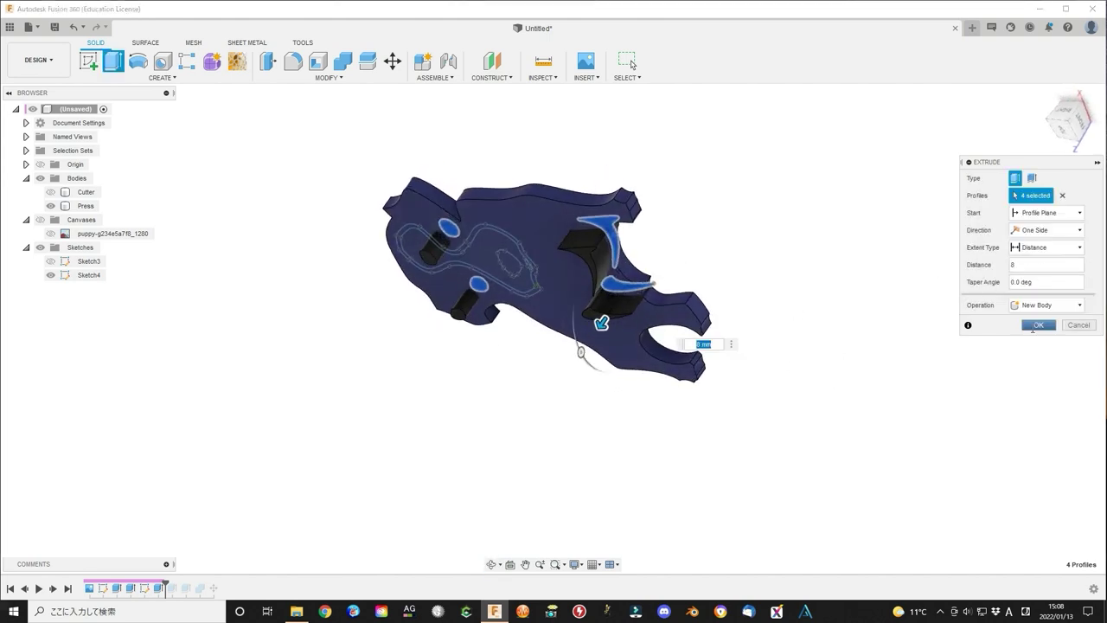
key("Return")
left_click(113, 60)
middle_click_drag(565, 422, 583, 269, "shift")
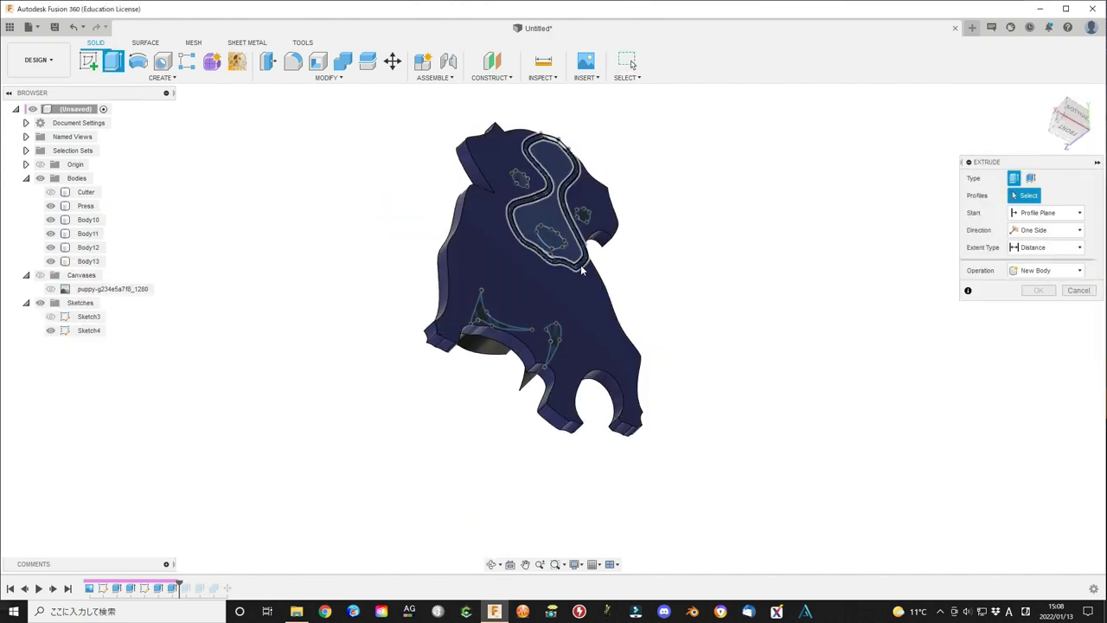
left_click(581, 266)
left_click(578, 262)
middle_click_drag(896, 225, 504, 227, "shift")
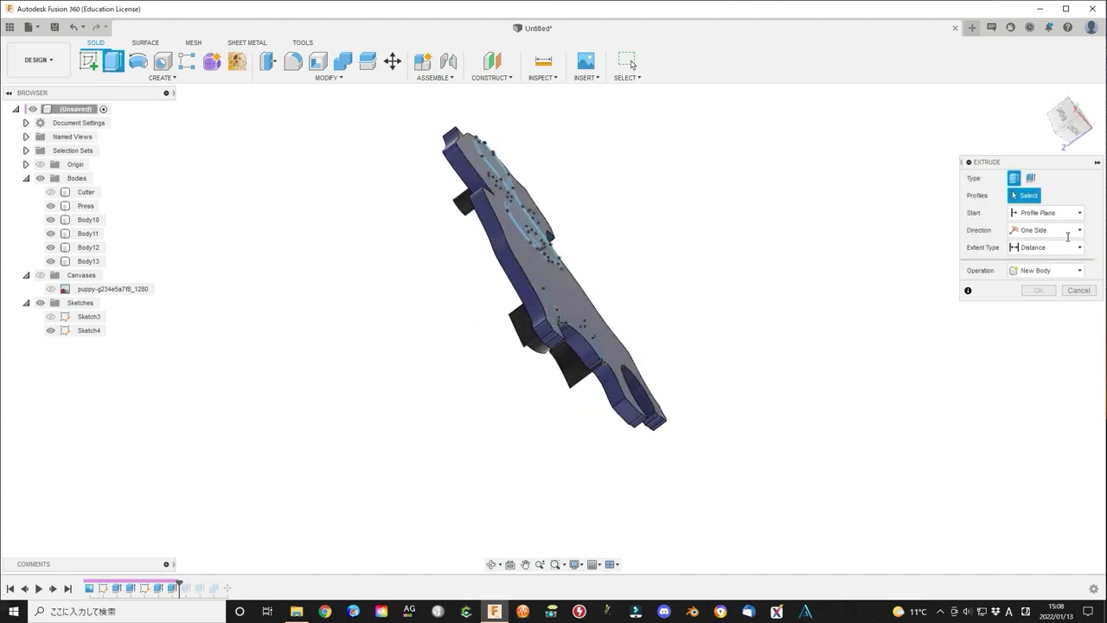
left_click(519, 211)
left_click_drag(516, 206, 467, 243)
left_click(1046, 305)
left_click(1039, 361)
middle_click_drag(764, 297, 815, 317, "shift")
left_click(1078, 324)
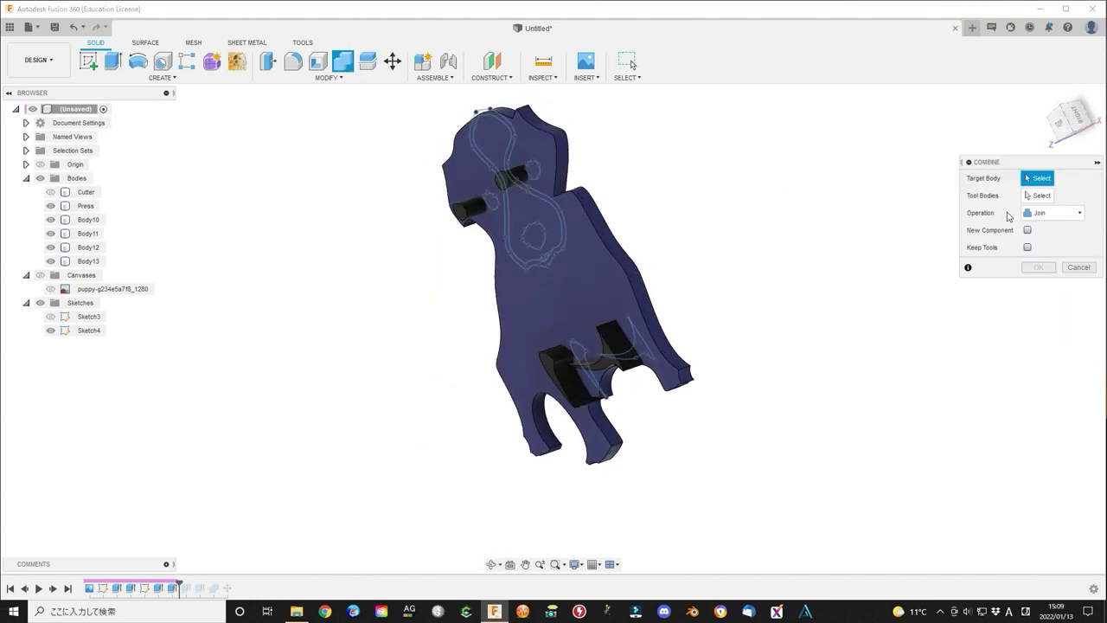
Step: Join Body10, Body11, Body12 and Body13 to the Press body, and hide Press
left_click(85, 206)
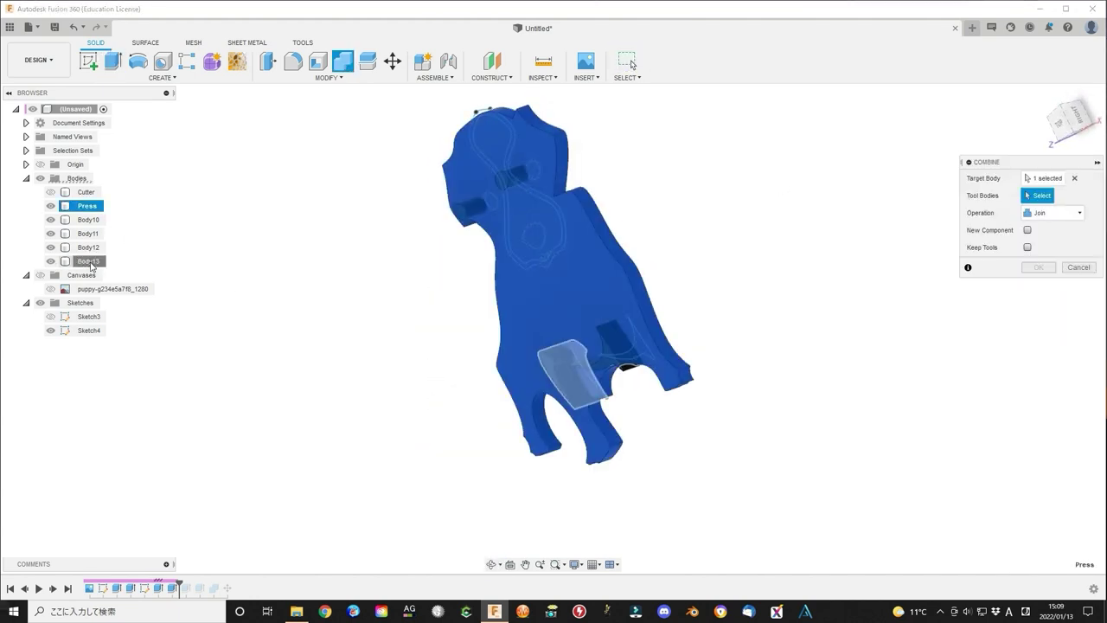
key("Return")
left_click(50, 206)
Step: Extrude the narrow band around the blaze and muzzle 9 mm as a new body
key("e")
left_click(495, 189)
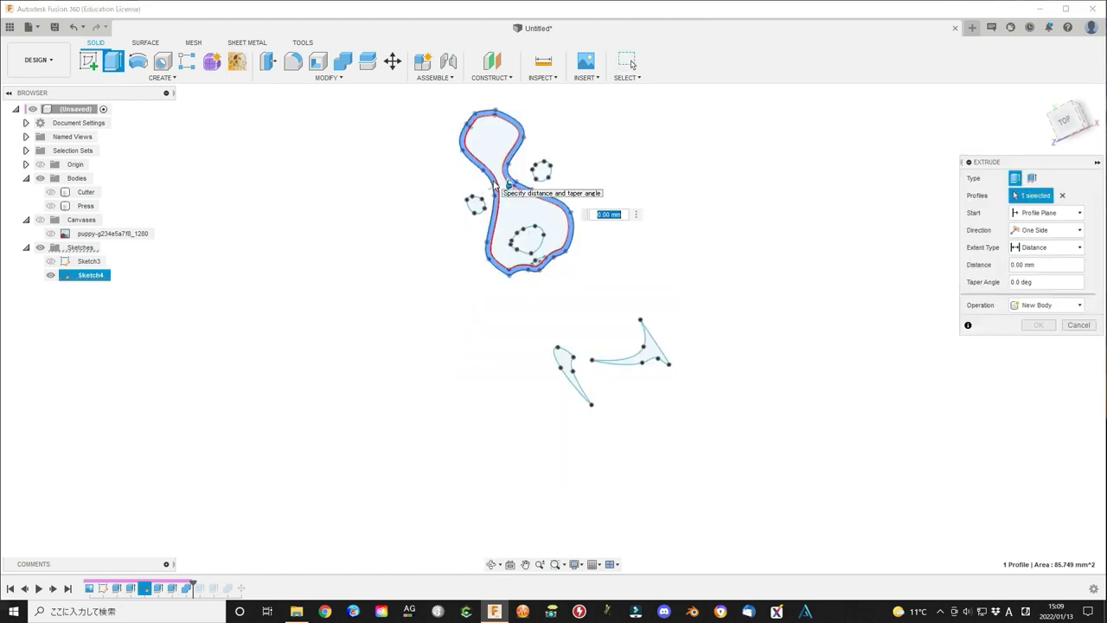
type("9")
key("Return")
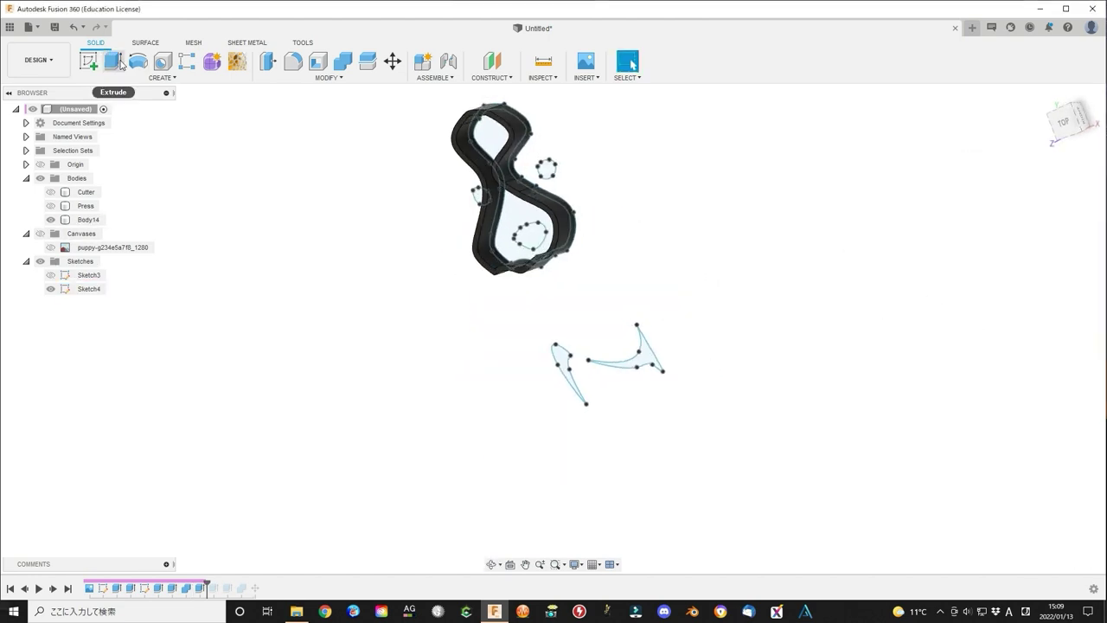
Step: Extrude the nose profile 10 mm as a new body
key("e")
left_click(505, 242)
type("10")
key("Return")
Step: Show the Press body again and join the blaze band and nose bodies to it
left_click(50, 206)
mouse_move(779, 227)
middle_mouse_down("shift")
mouse_move(796, 272)
mouse_move(791, 208)
middle_mouse_up("shift")
key("c")
left_click(605, 285)
left_click(558, 226)
left_click(515, 240)
left_click(1038, 268)
Step: Hide Sketch4, show the Cutter body again and view both parts from the top
left_click(50, 275)
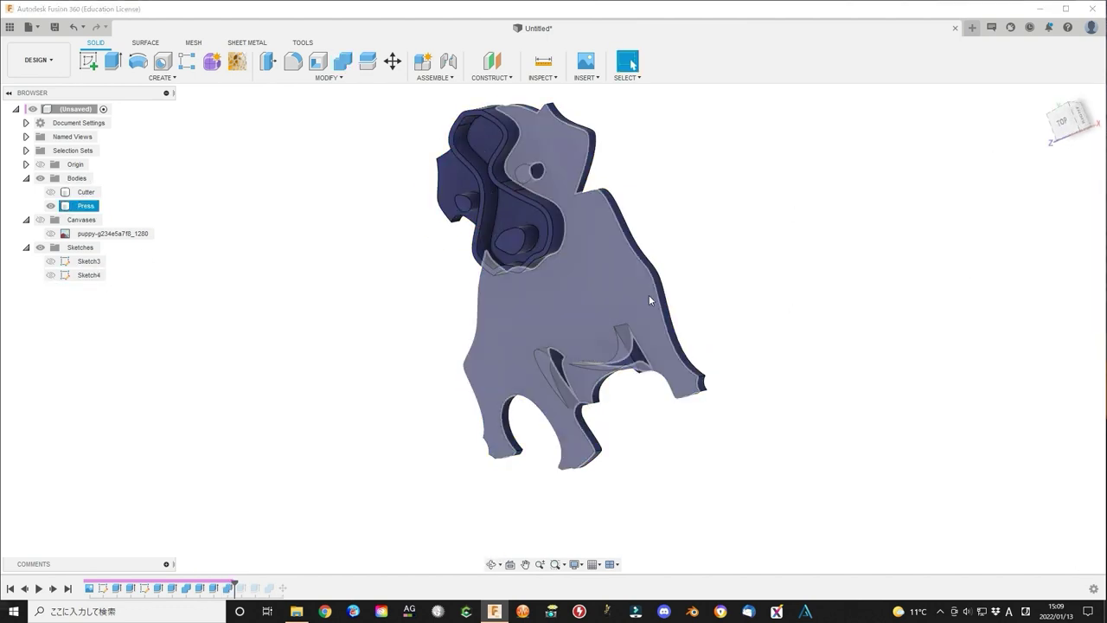
left_click(50, 192)
mouse_move(779, 276)
middle_mouse_down("shift")
mouse_move(892, 254)
mouse_move(1034, 182)
middle_mouse_up("shift")
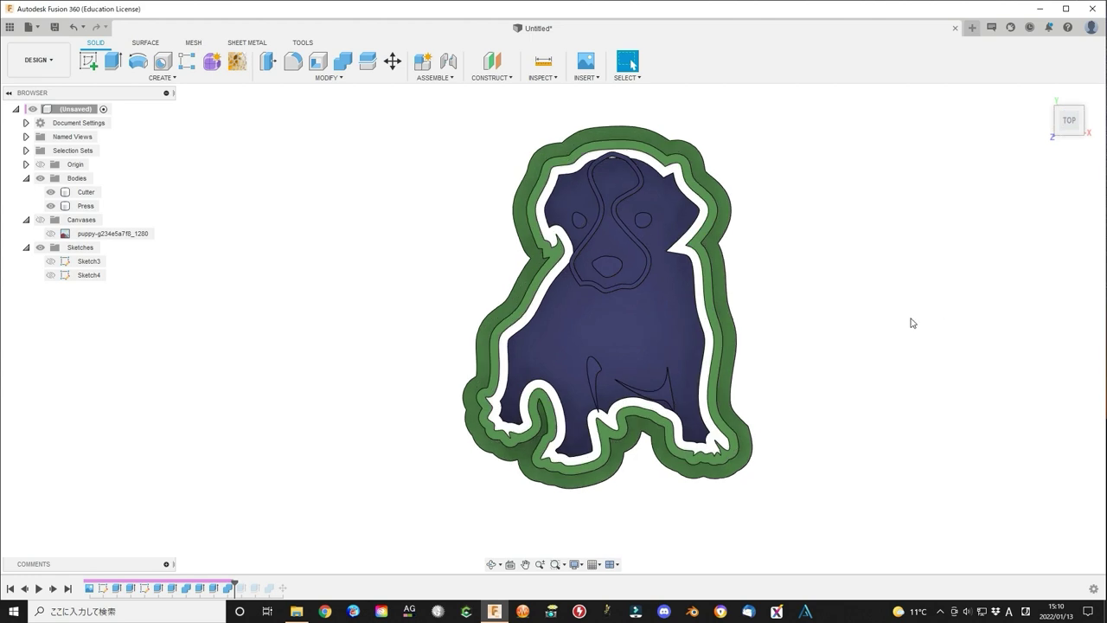
Step: View the parts from the bottom and start a box with a base of about 91 × 91 mm around the whole puppy
middle_click_drag(944, 297, 806, 259, "shift")
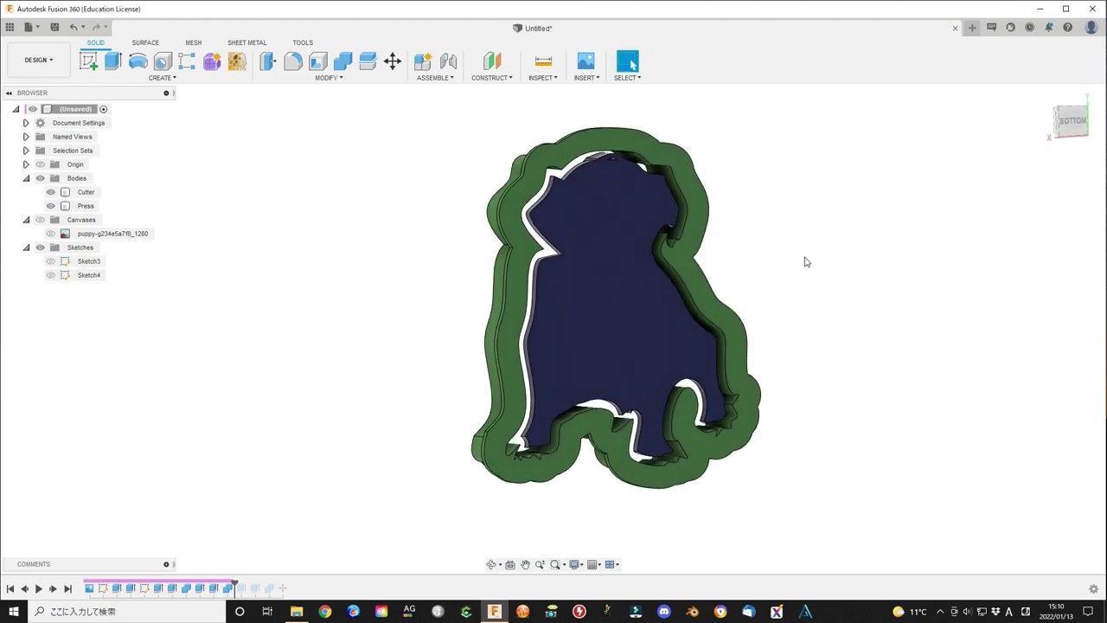
left_click(1069, 122)
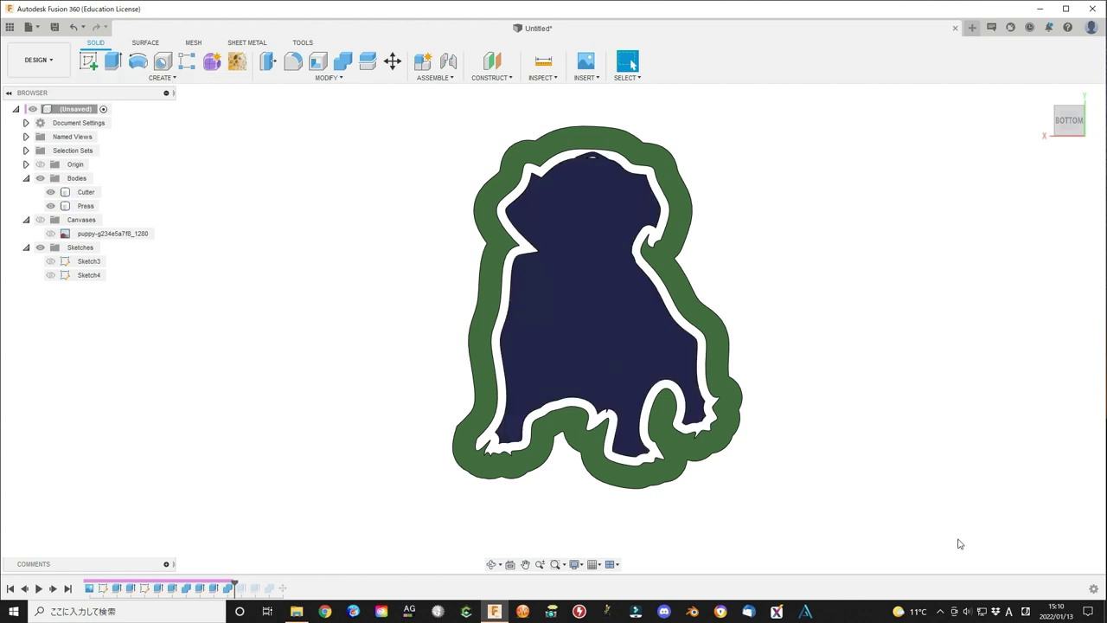
scroll(856, 413, "down", 4)
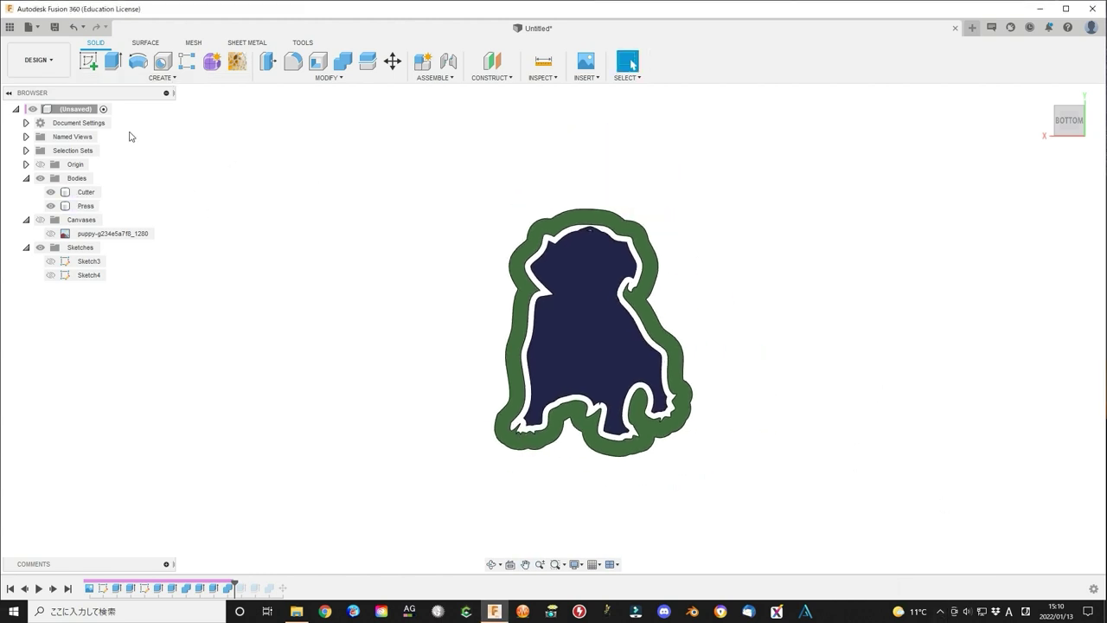
left_click(162, 77)
left_click(186, 269)
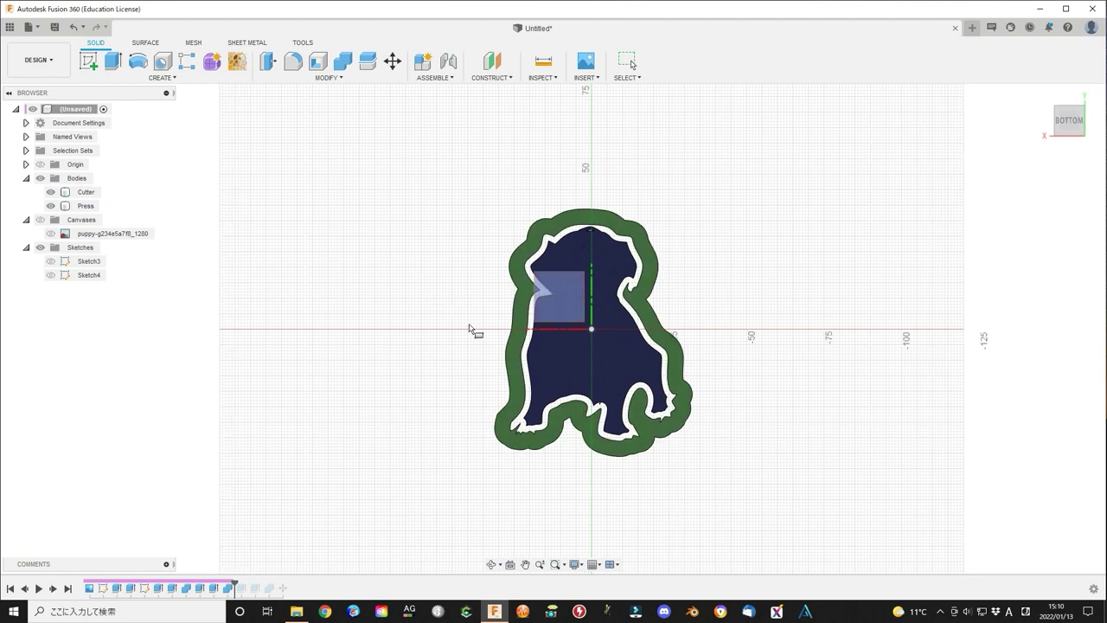
left_click(445, 193)
left_click(729, 475)
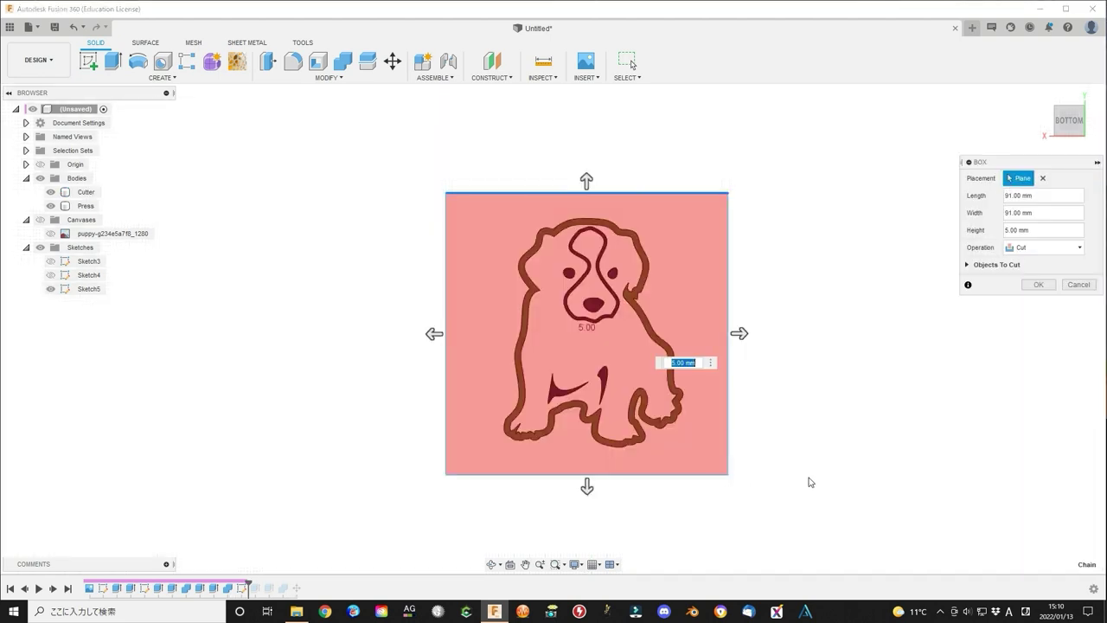
Step: Give the box a height of 10 mm on the cutter side and create it as a new body
mouse_move(811, 456)
middle_mouse_down("shift")
mouse_move(879, 405)
mouse_move(870, 400)
middle_mouse_up("shift")
mouse_move(589, 331)
left_mouse_down()
mouse_move(543, 363)
mouse_move(578, 341)
left_mouse_up()
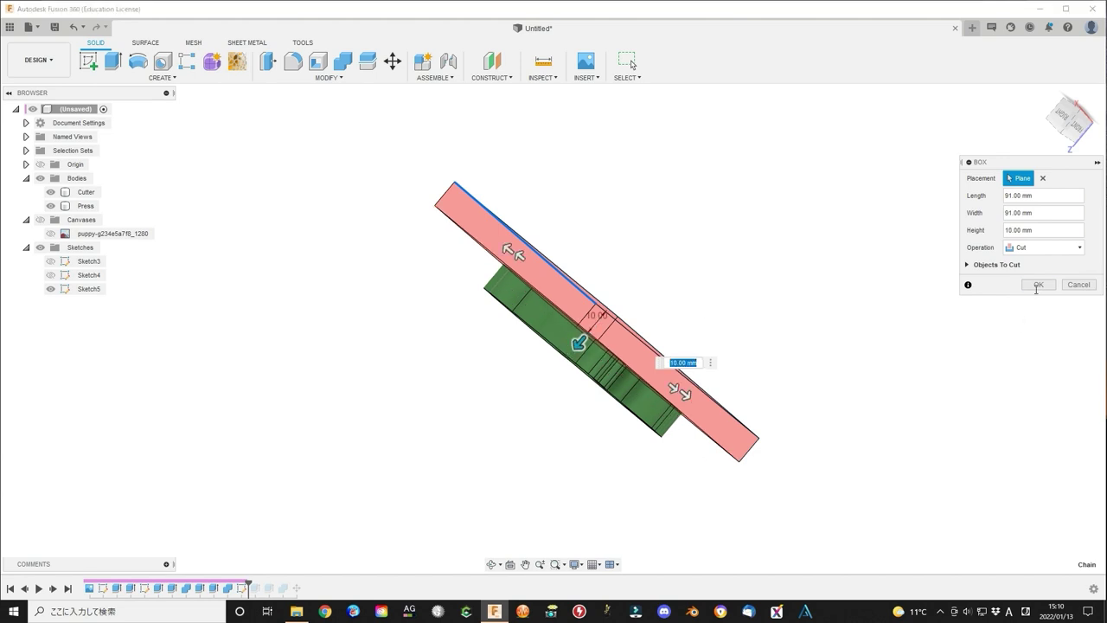
left_click(1043, 247)
left_click(1038, 301)
left_click(1073, 123)
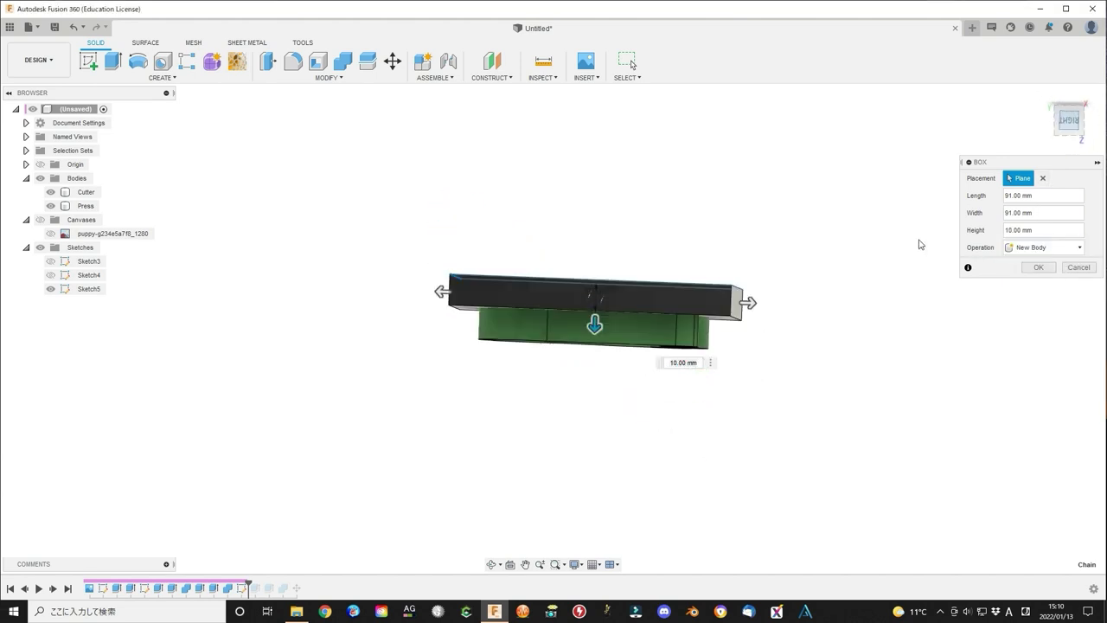
left_click(1042, 265)
Step: Move the box body along its thickness, away from the cutter's flange toward the blade edge
key("m")
left_click(398, 300)
left_click_drag(414, 345, 404, 389)
left_click(1036, 371)
Step: Move the Press body along the vertical axis toward the box so its raised details sink into it
middle_click_drag(939, 355, 987, 368, "shift")
left_click(1070, 123)
left_click(392, 61)
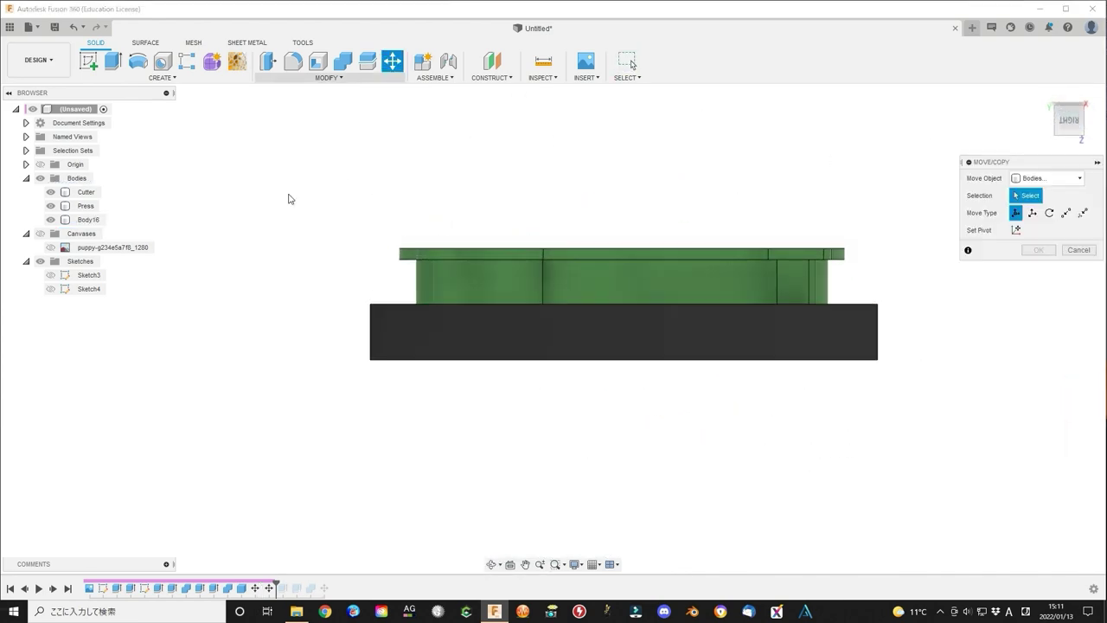
left_click(86, 206)
left_click_drag(805, 286, 805, 324)
left_click(1042, 371)
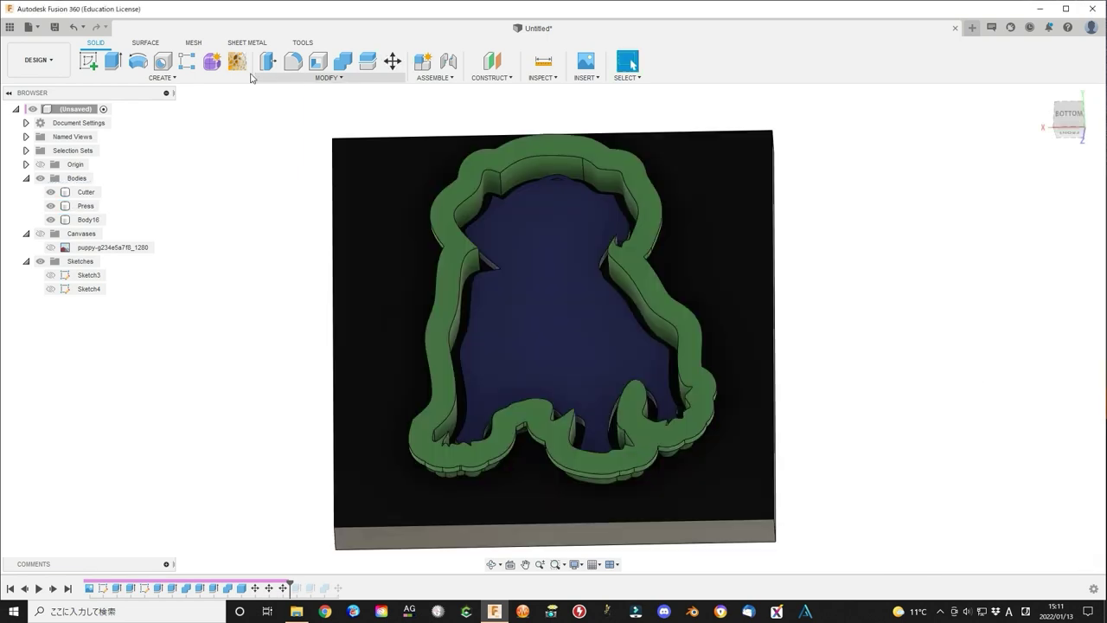
Step: Cut the Cutter and Press bodies out of the box with Combine, keeping the tool bodies
left_click(344, 62)
left_click(1053, 213)
left_click(1043, 237)
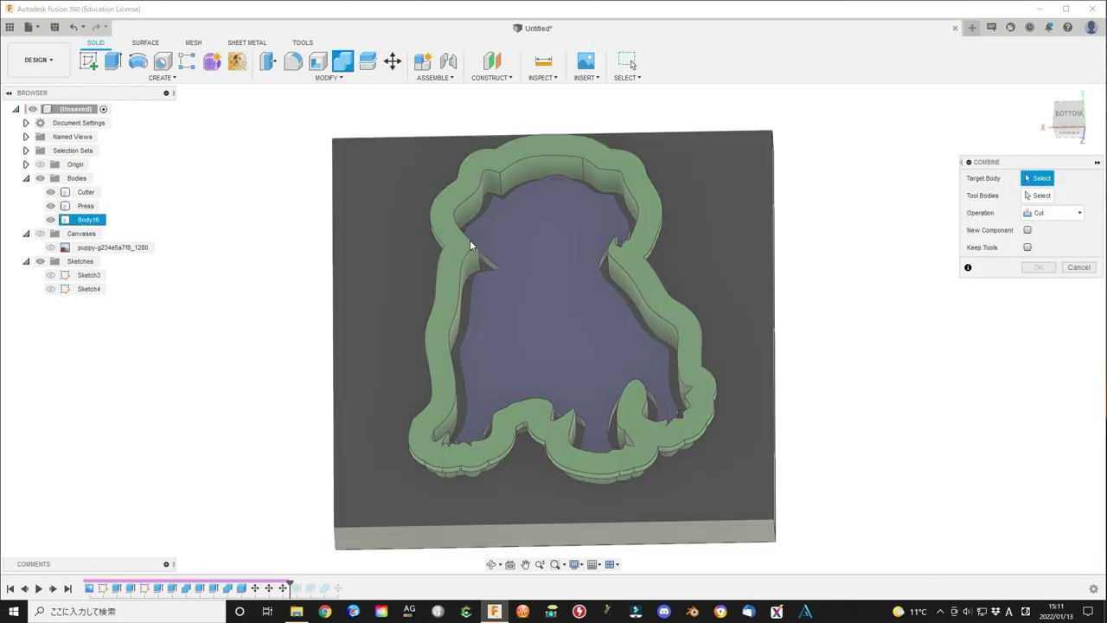
left_click(97, 221)
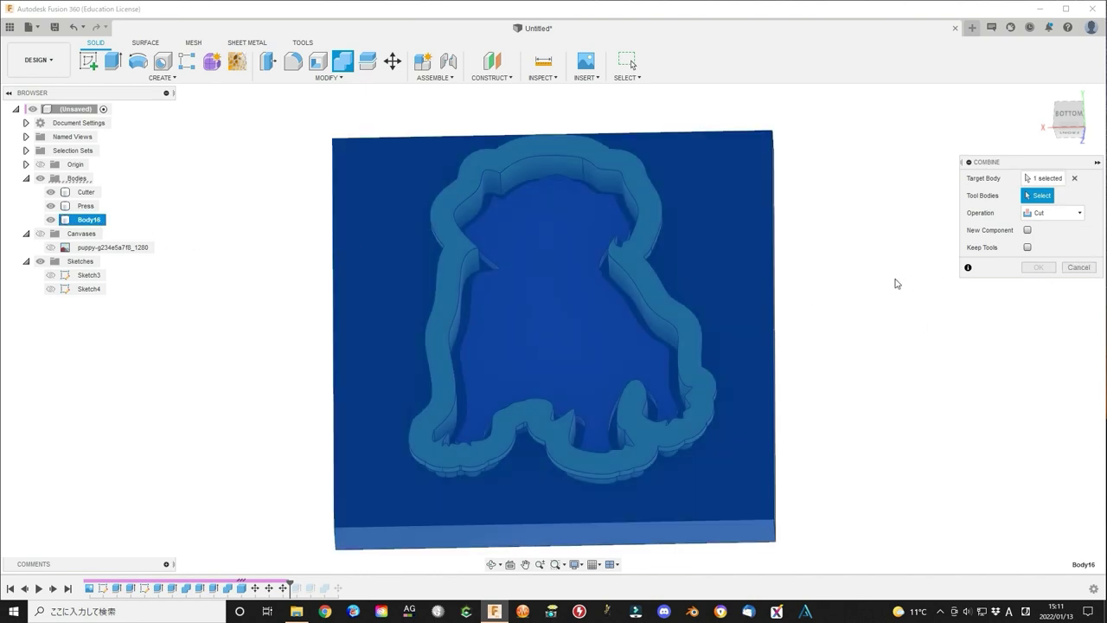
left_click(86, 192)
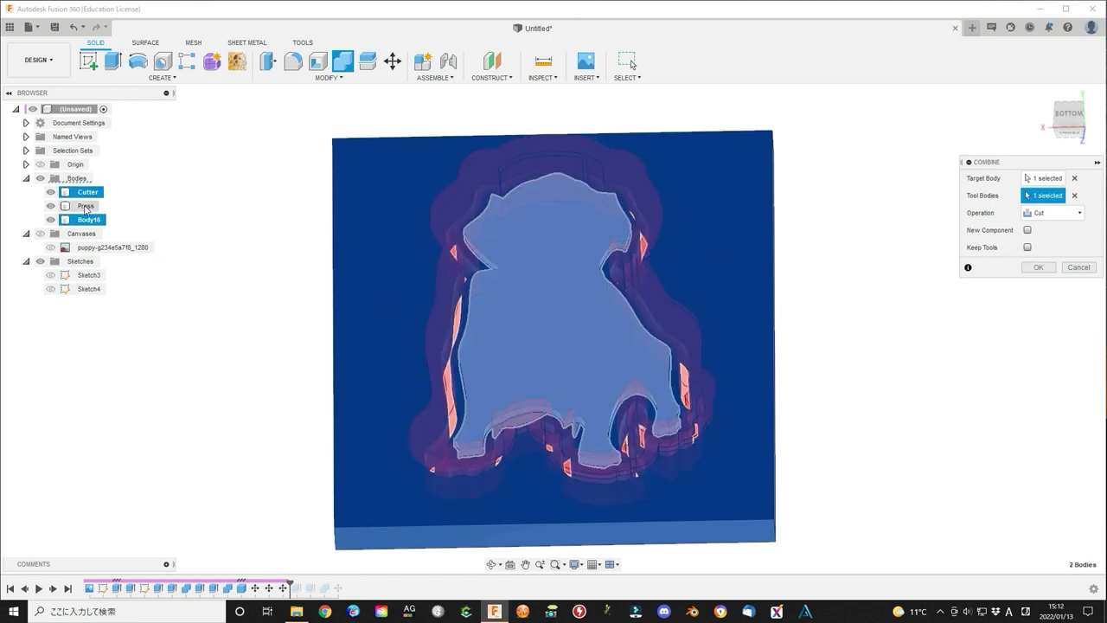
left_click(86, 206)
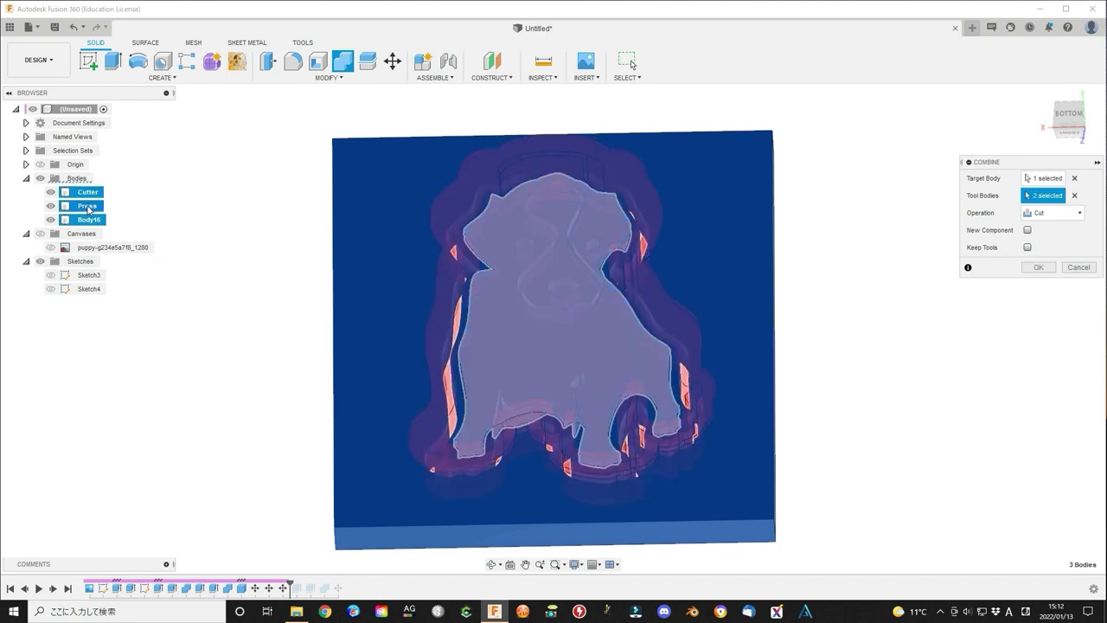
left_click(1028, 248)
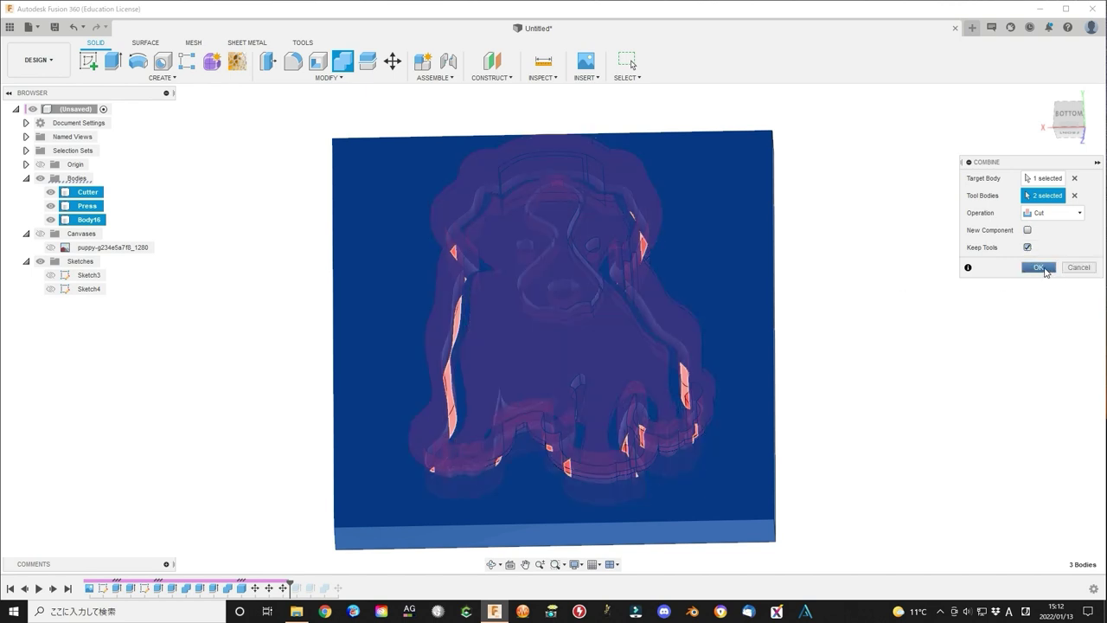
left_click(1038, 267)
Step: Hide the Press, Cutter and outer box bodies, leaving only the puppy-shaped cookie body displayed
left_click(50, 206)
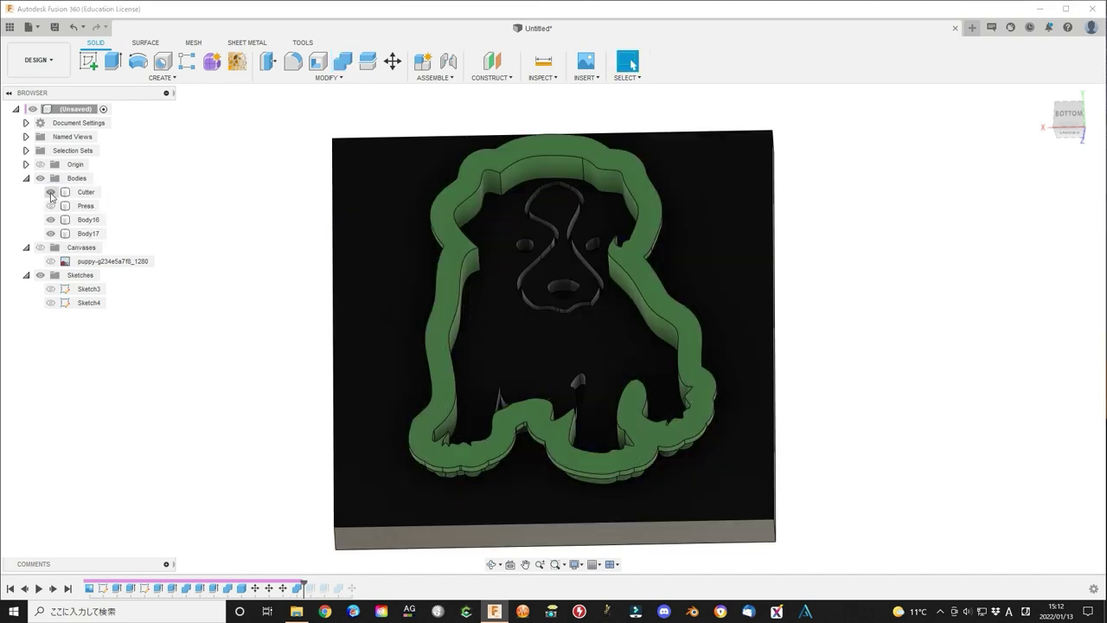
left_click(50, 192)
middle_click_drag(847, 347, 944, 235, "shift")
left_click(50, 220)
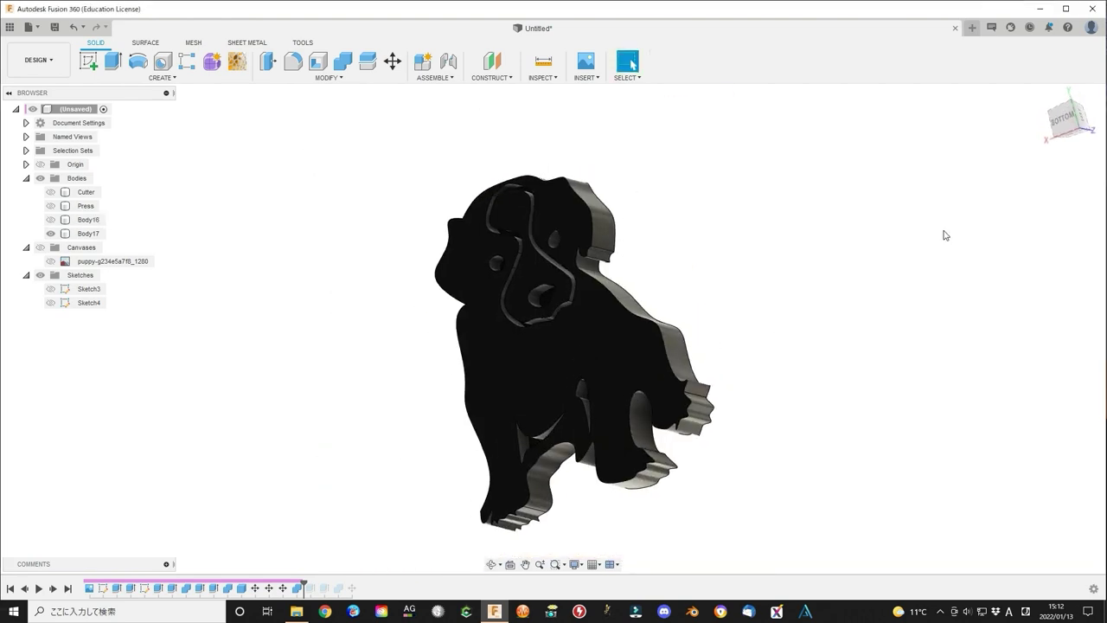
Step: View the cookie from the bottom and apply a golden-brown appearance to it
left_click(1067, 118)
key("a")
left_click_drag(945, 263, 698, 300)
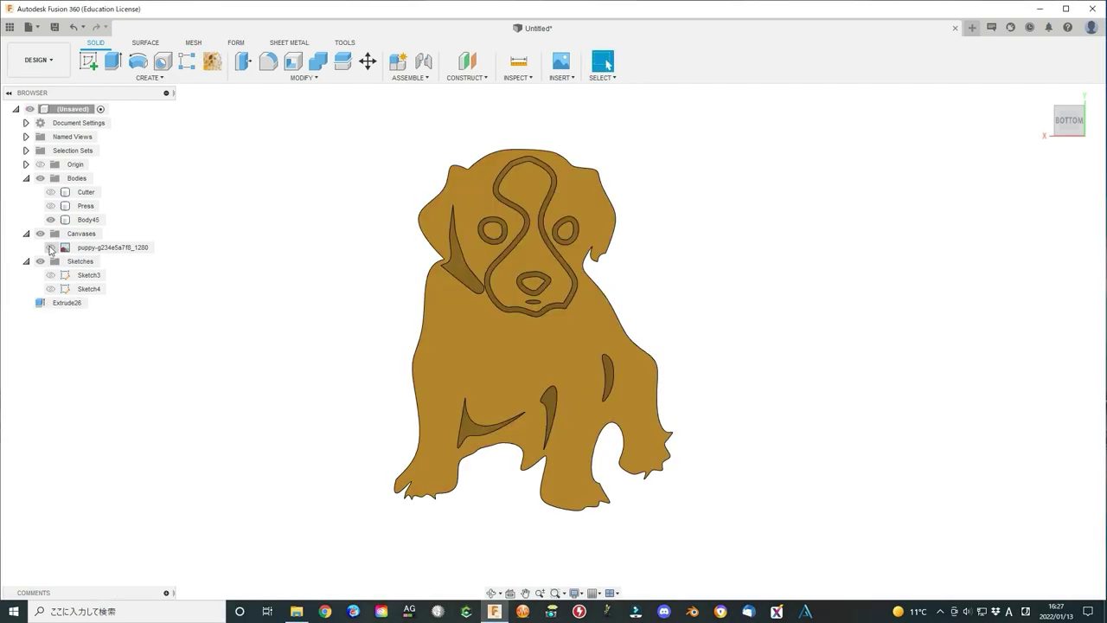
Step: Toggle the puppy photo canvas on and off to compare it with the finished cookie
left_click(50, 249)
left_click(50, 249)
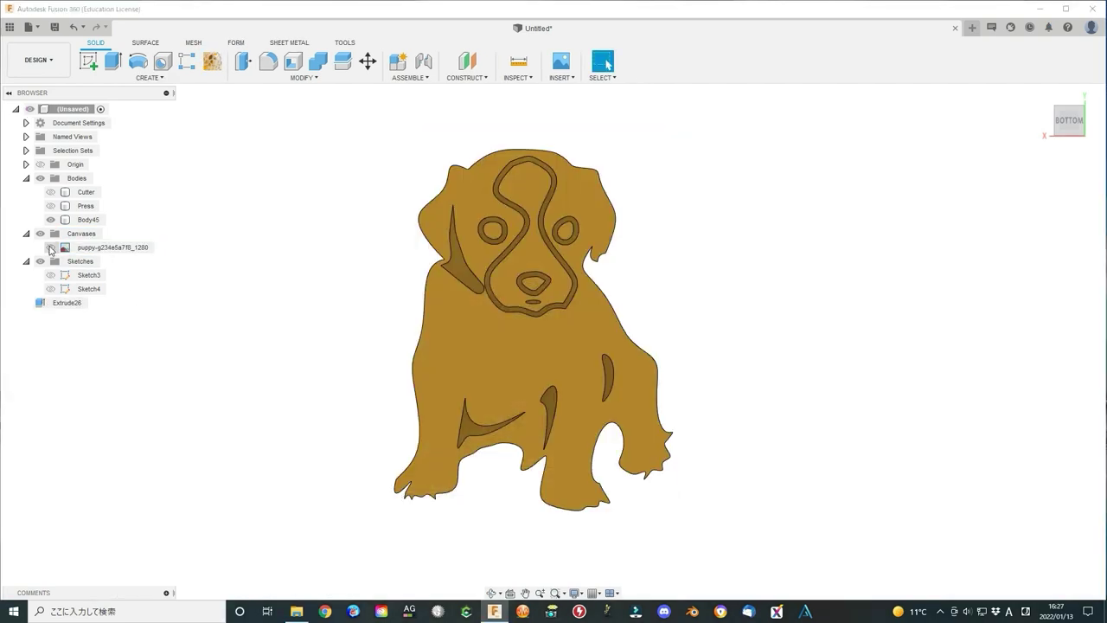
left_click(50, 249)
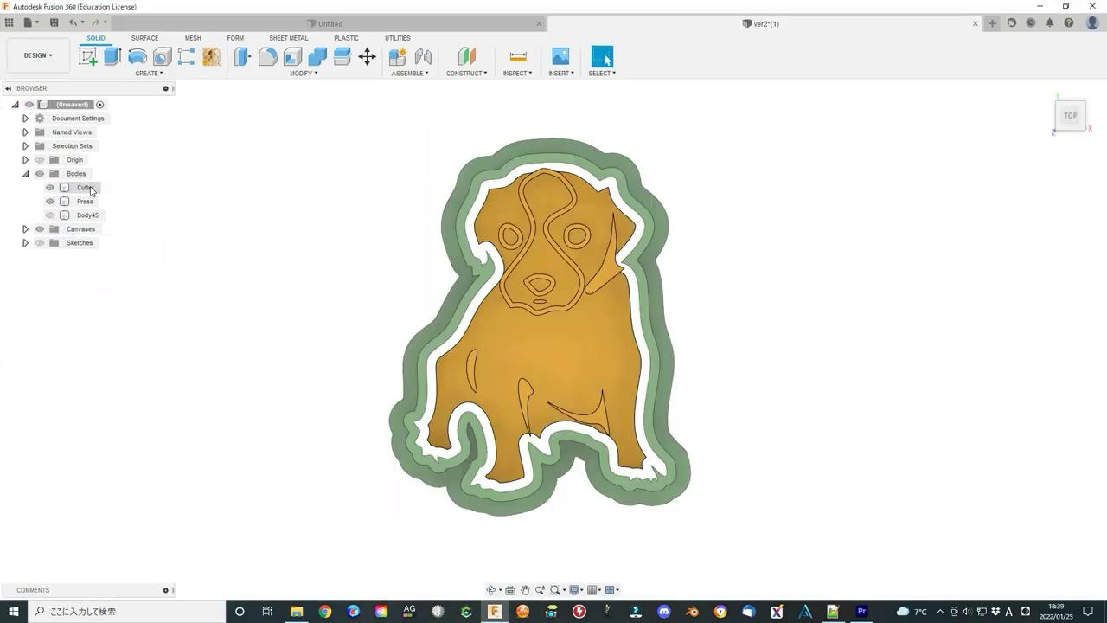
Step: Export the Cutter body as a mesh in STL (Binary) format
right_click(87, 187)
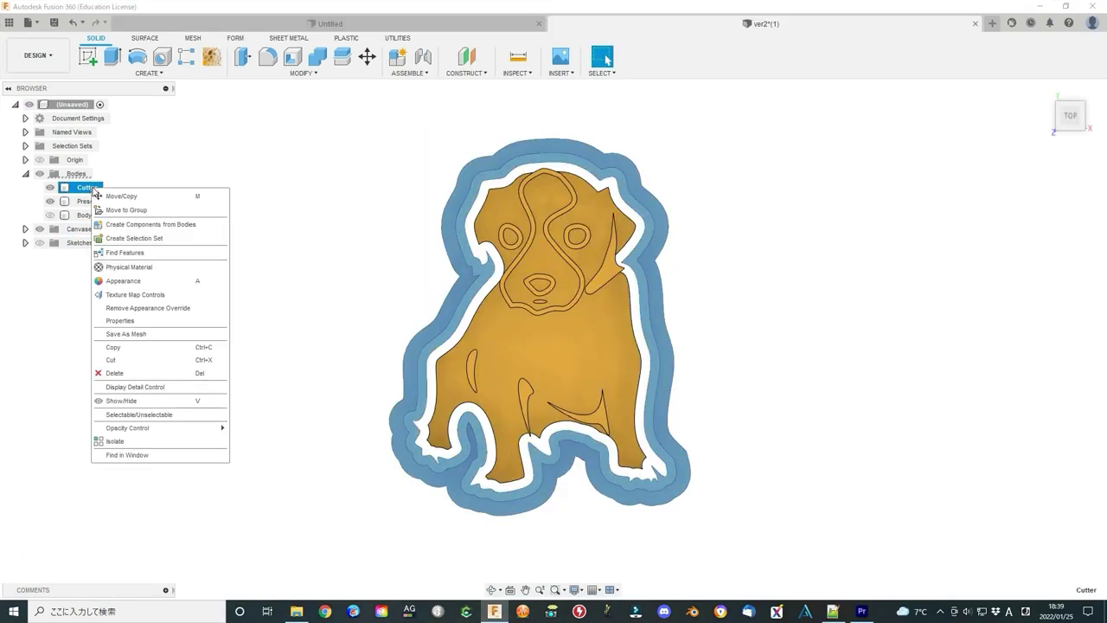
left_click(126, 333)
left_click(1061, 191)
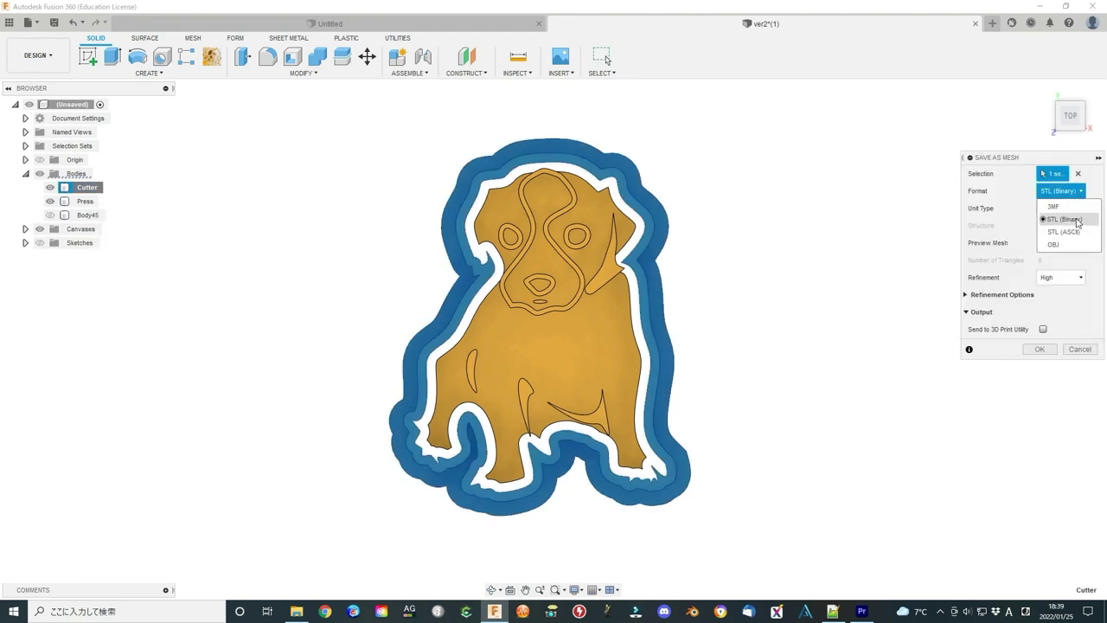
left_click(1071, 220)
left_click(1043, 350)
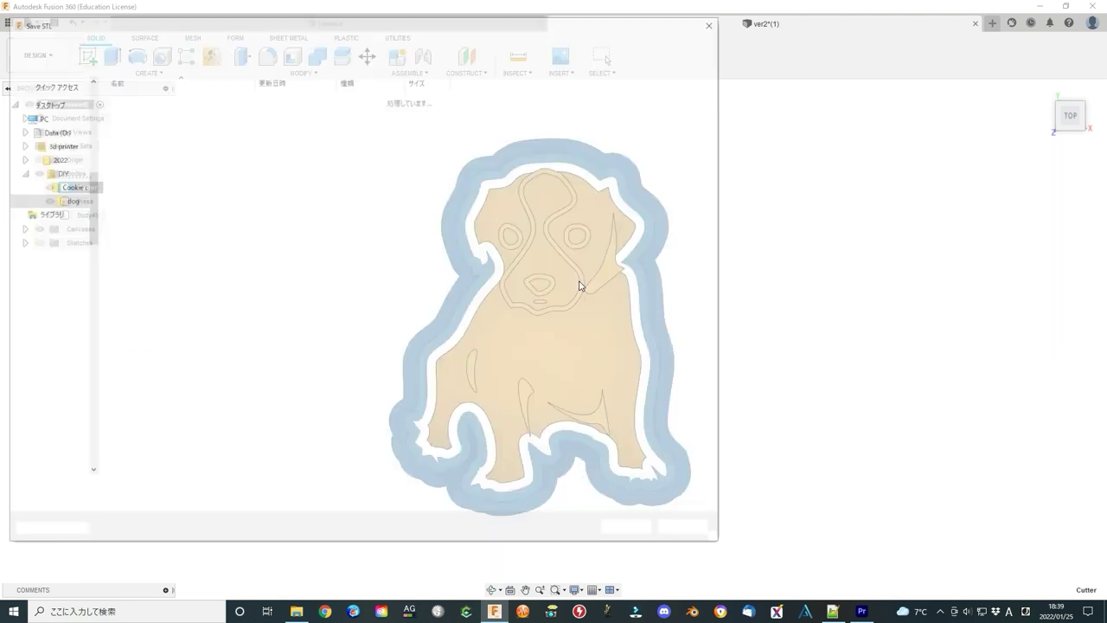